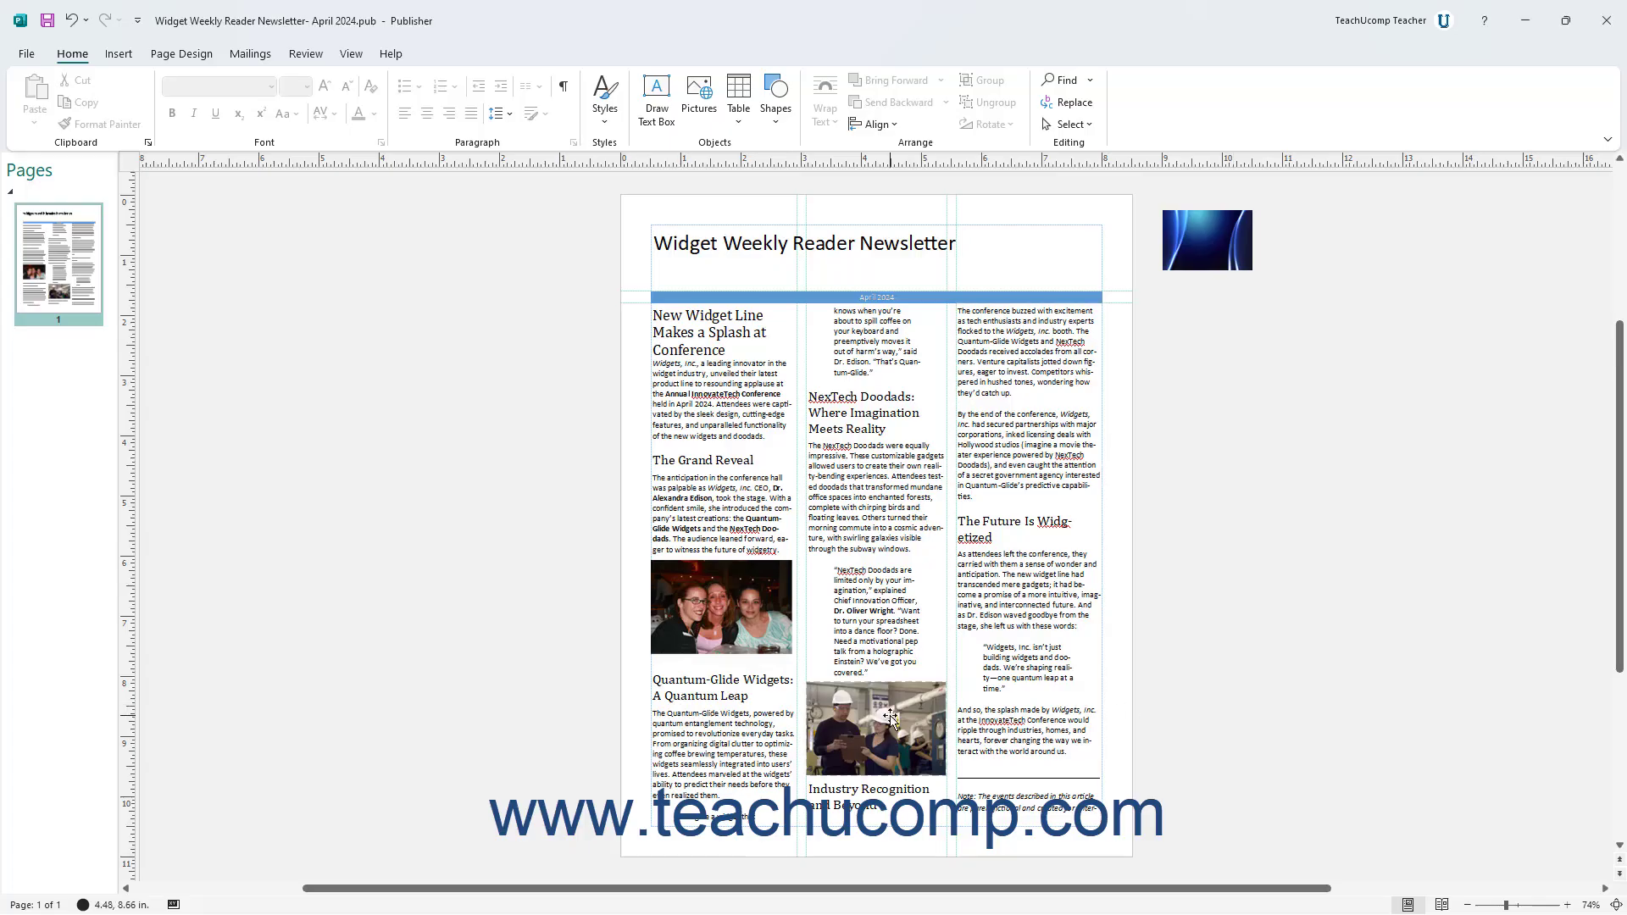
Step: Search Bing for online pictures of "manufacturing" to insert into the newsletter
click(890, 716)
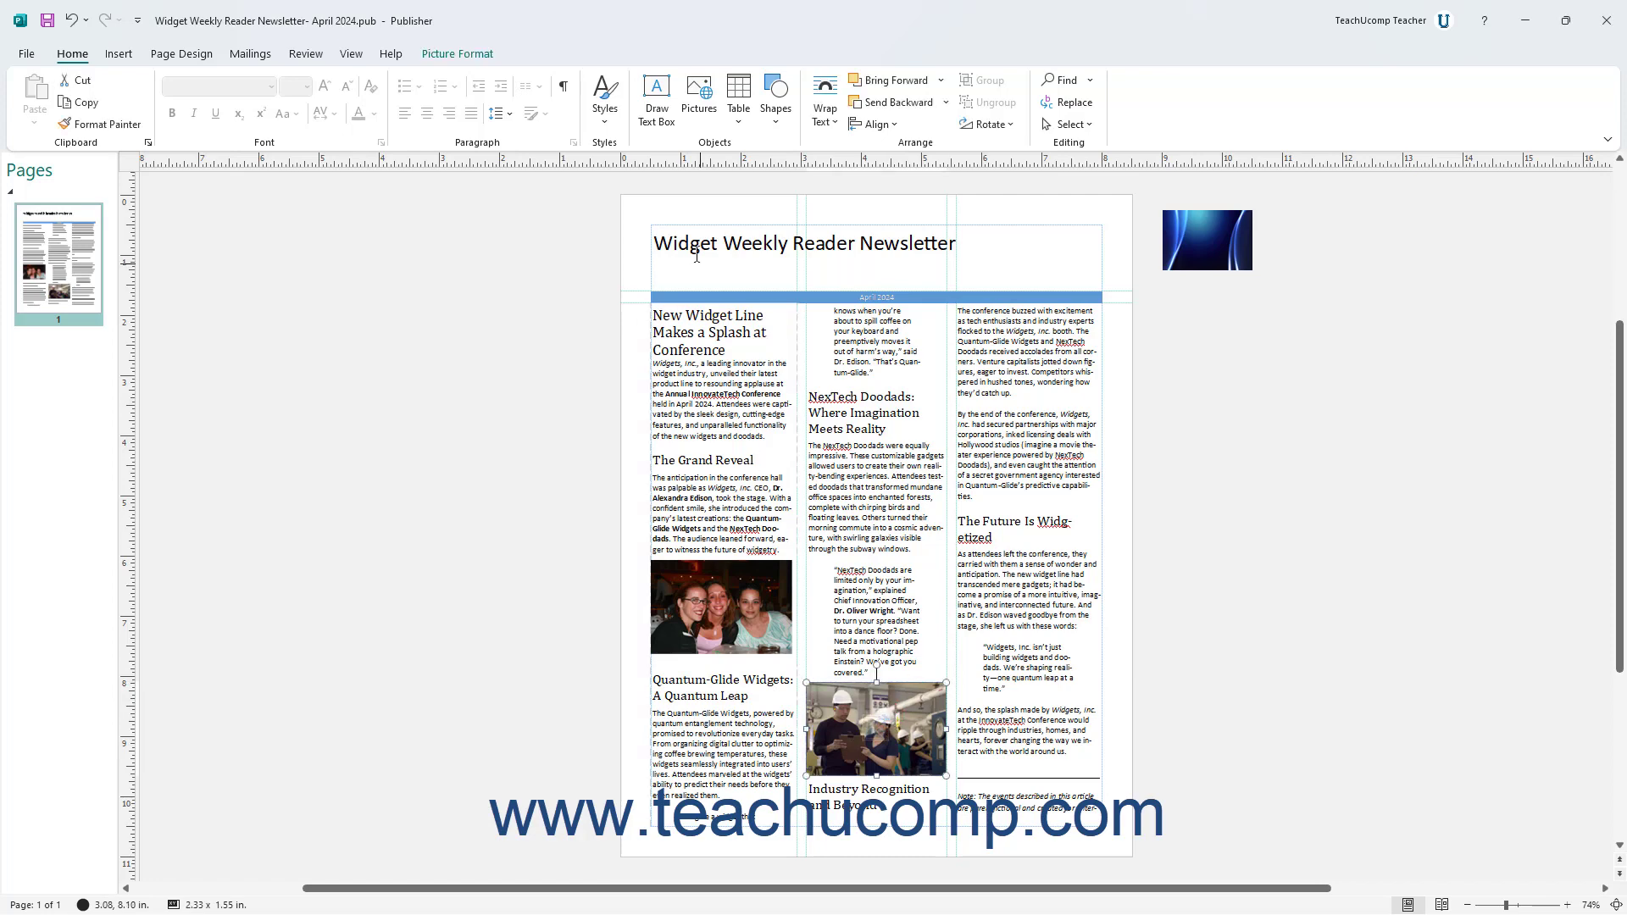
click(462, 56)
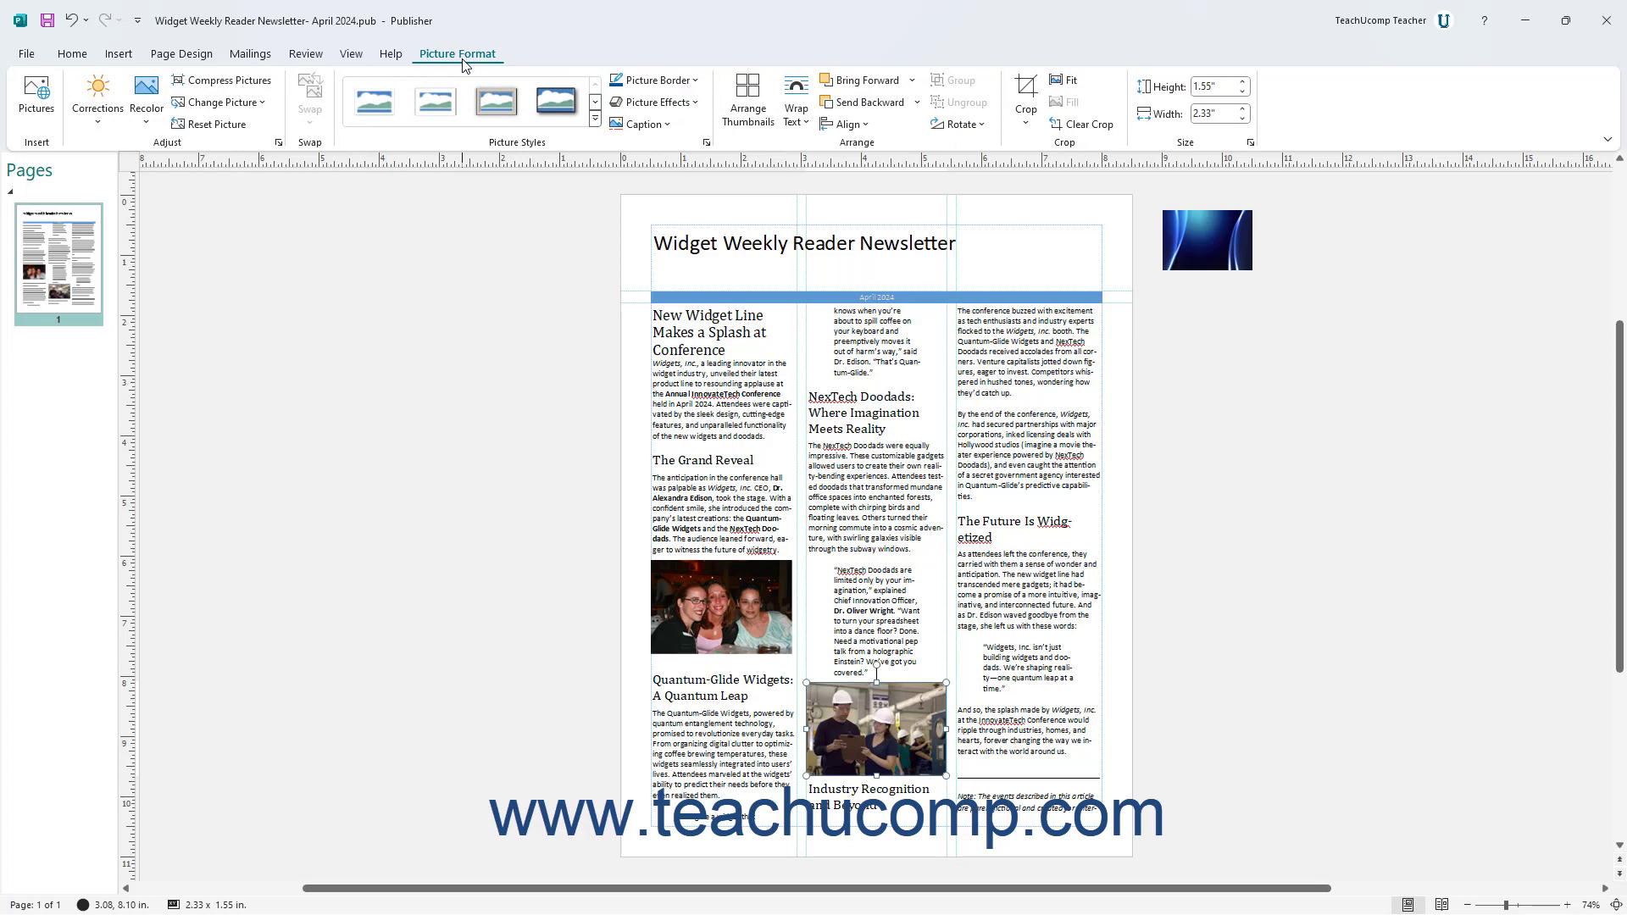
click(37, 100)
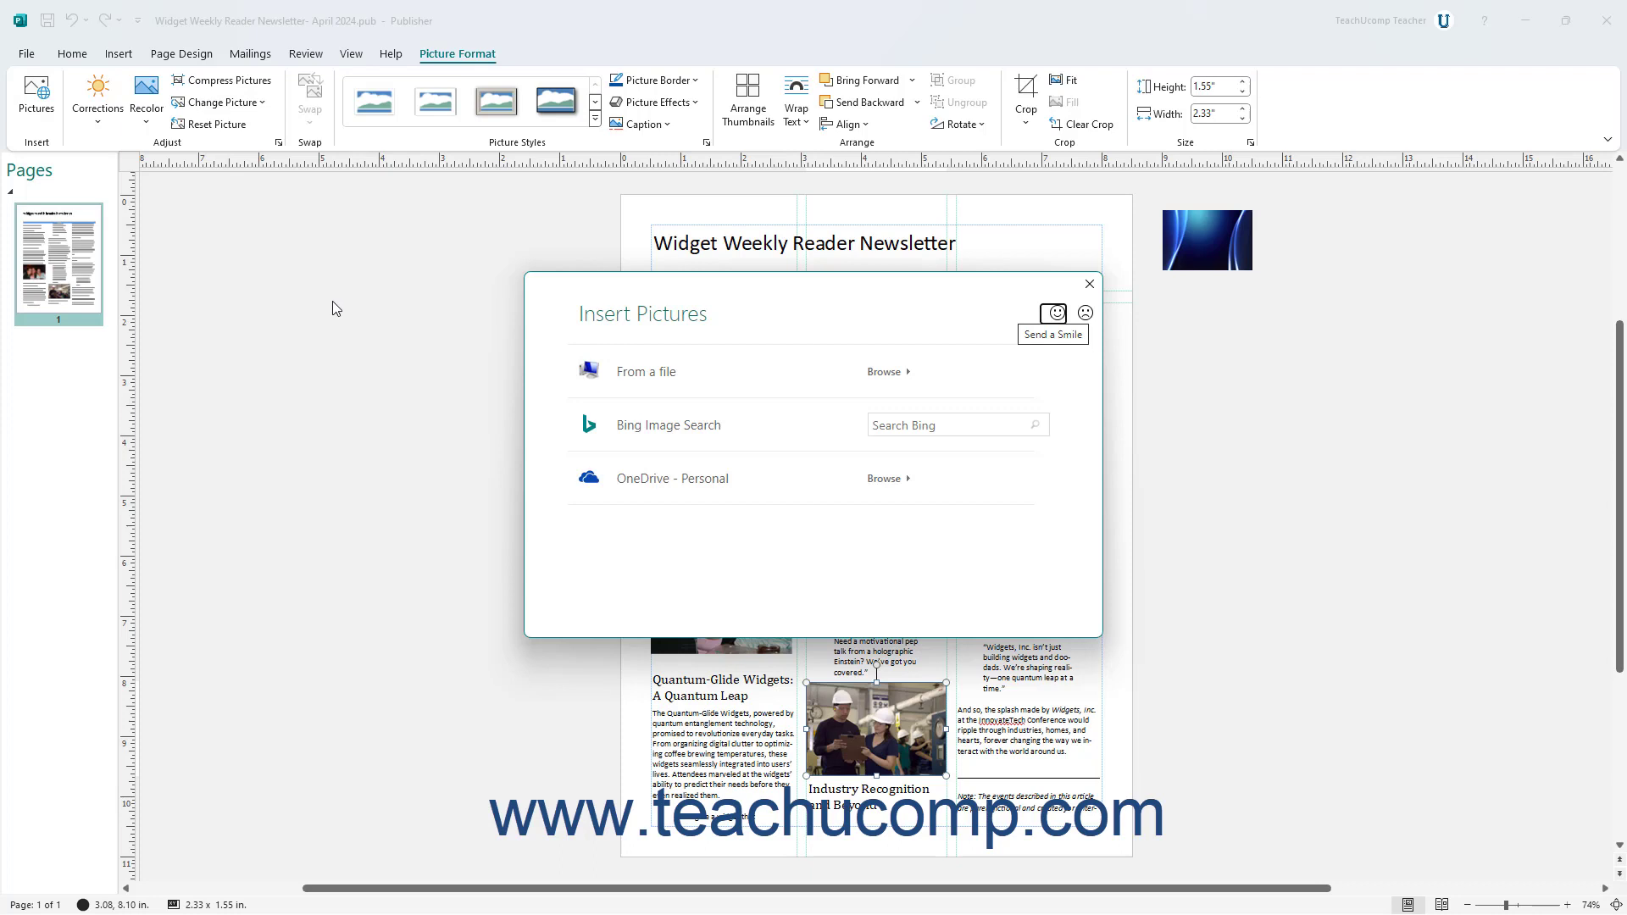
click(902, 425)
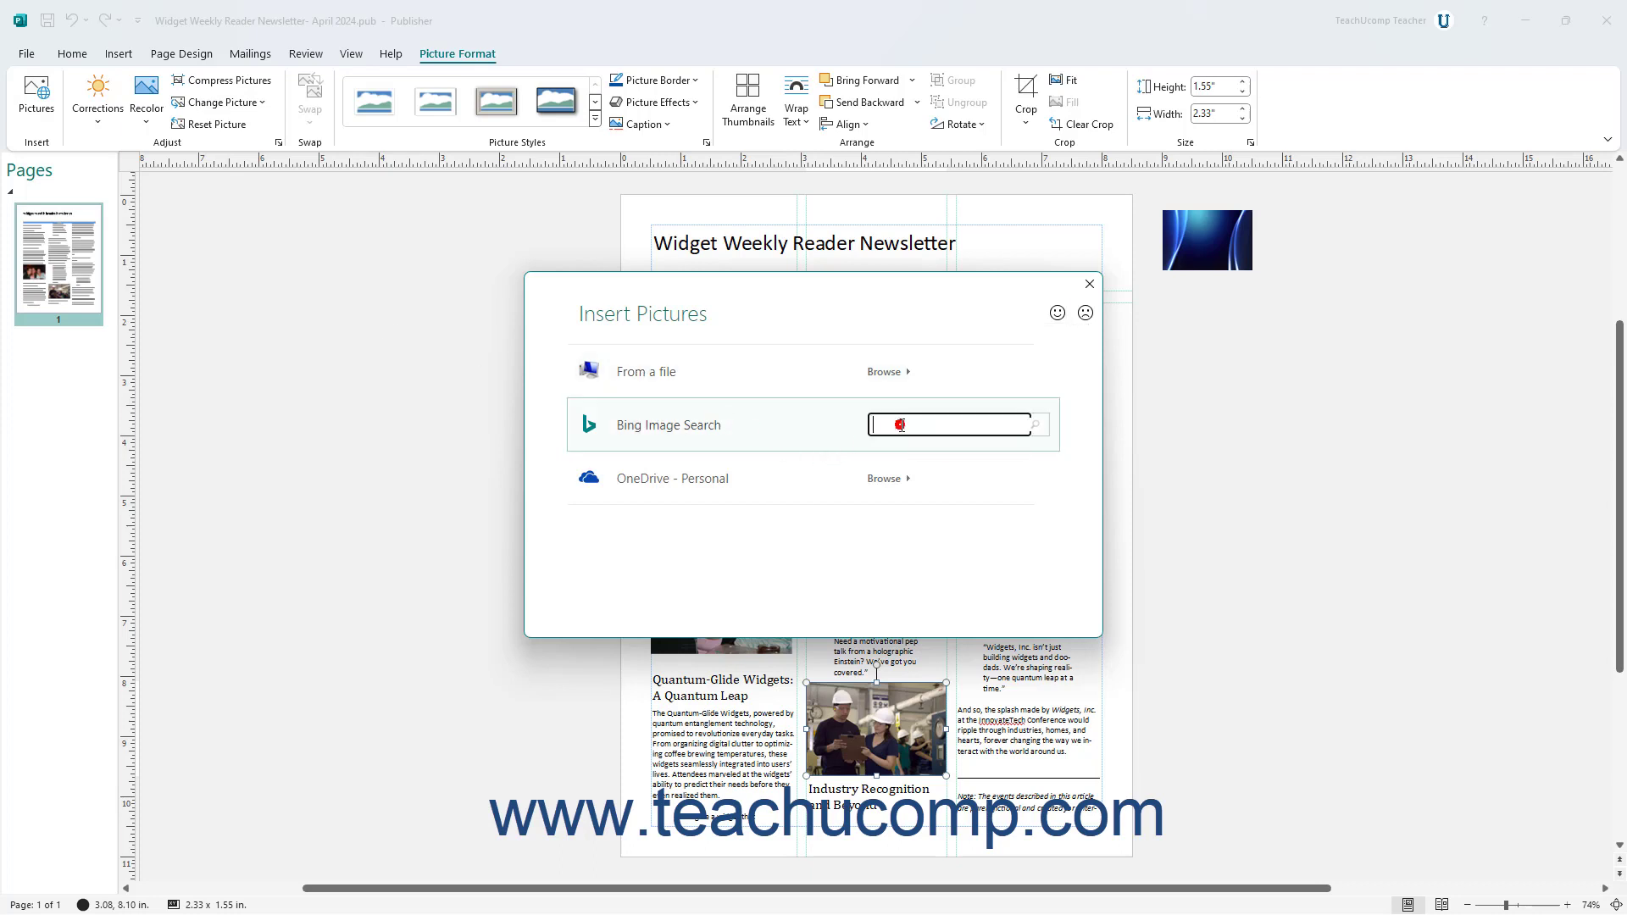
text(manufacturing)
click(1037, 424)
scroll(1024, 433, down, 10)
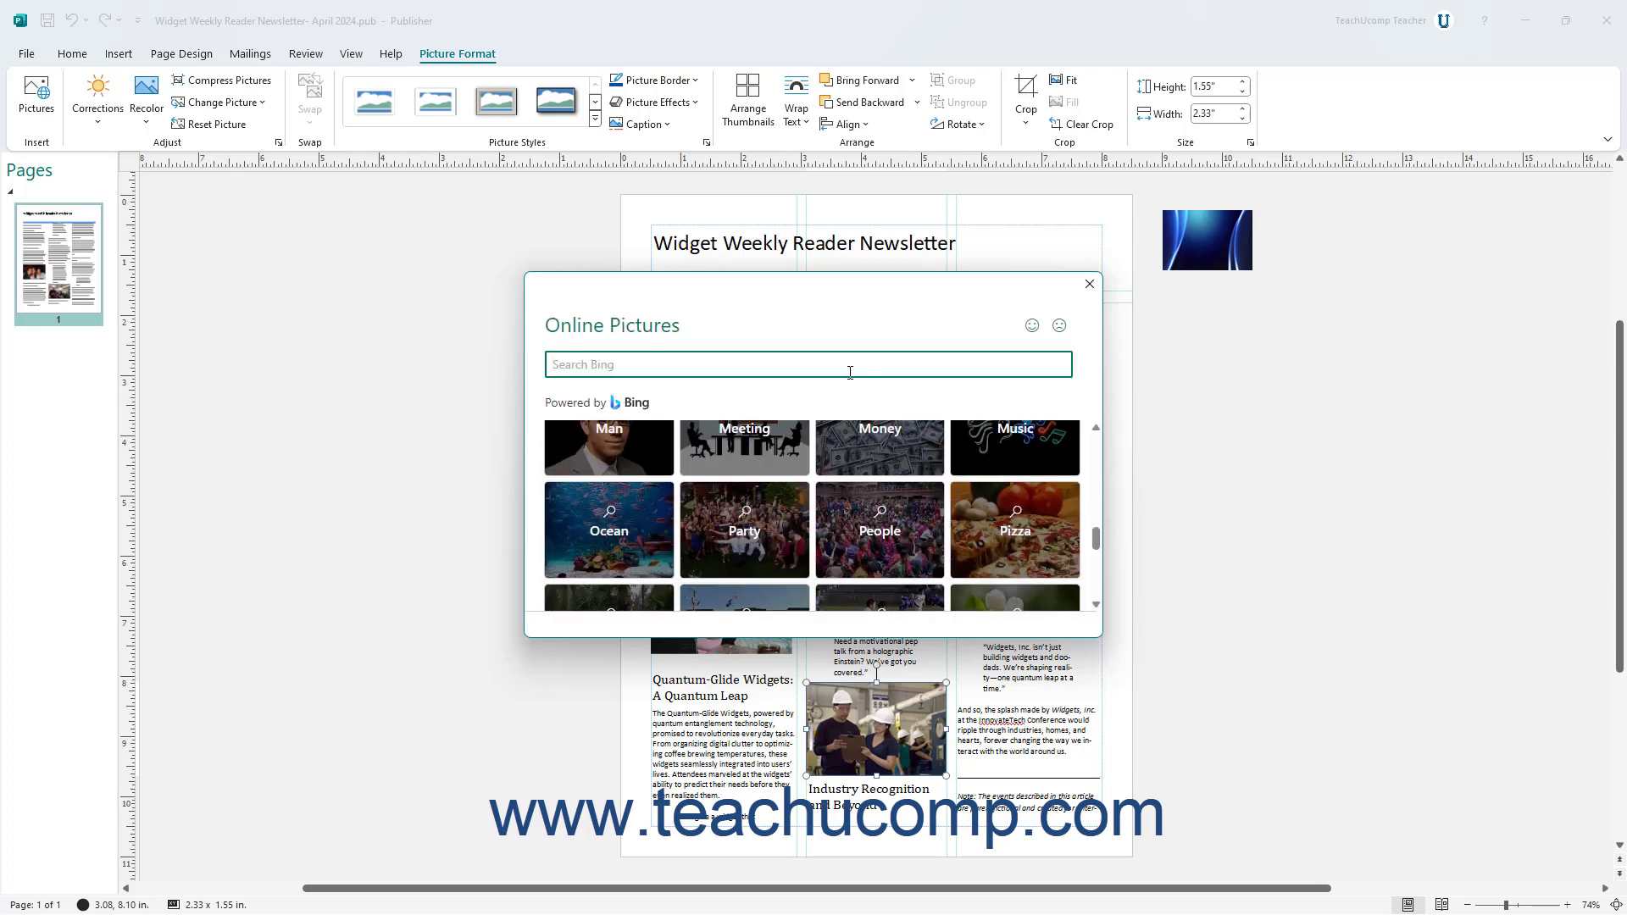
text(manufacturing)
key(Return)
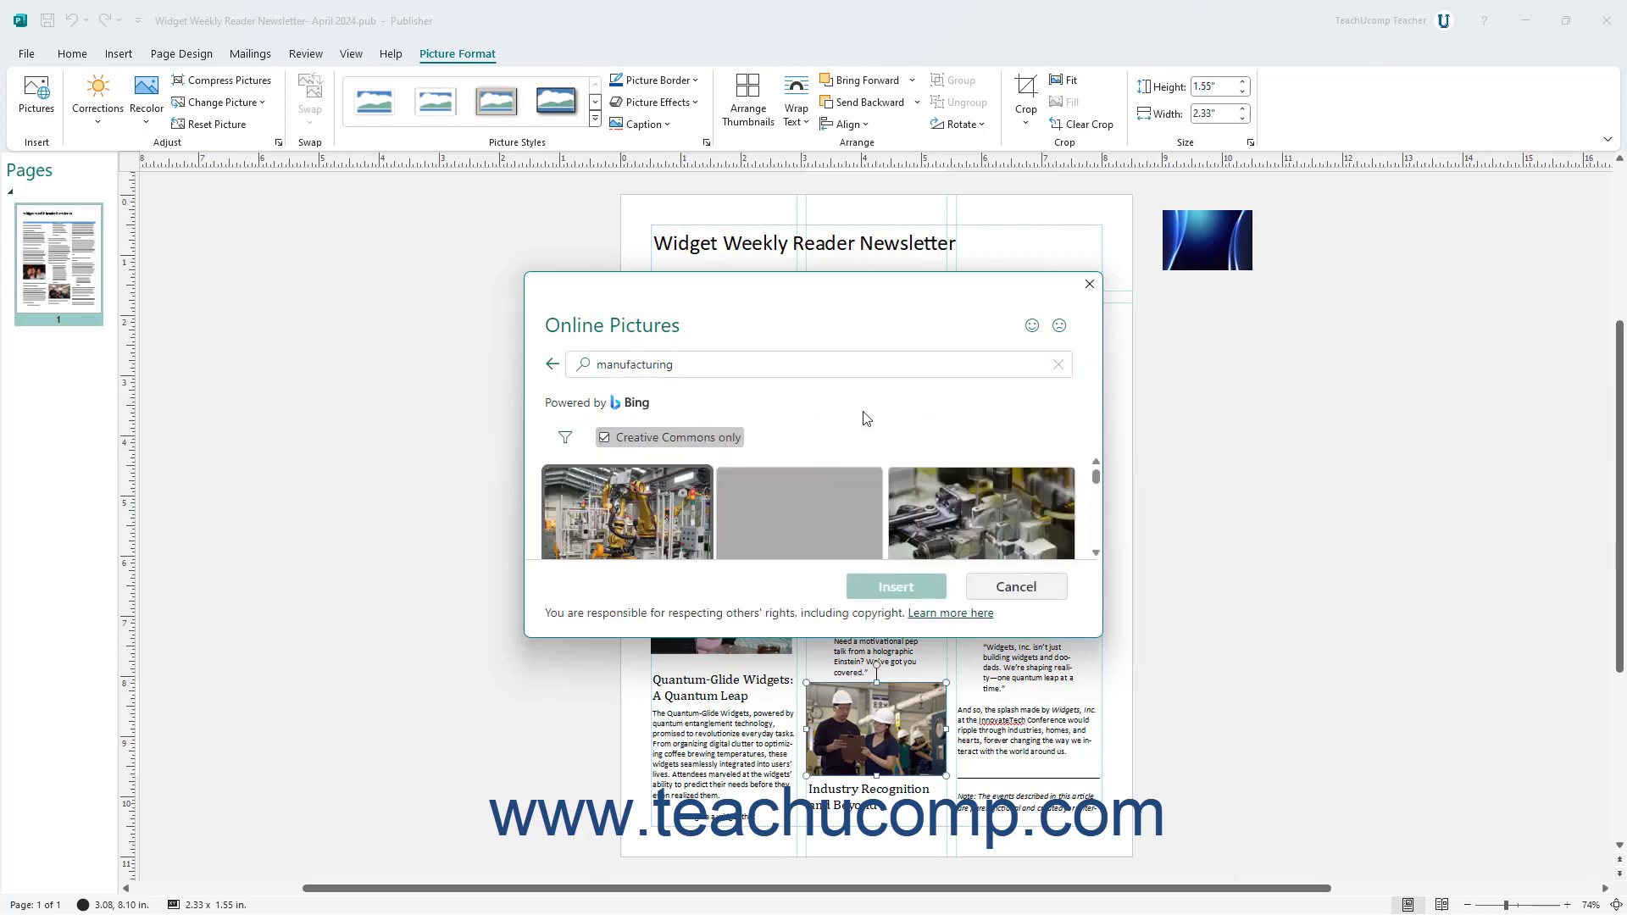
Step: Insert the first result, showing the yellow robotic arm, and move it off the page into the scratch area below the blue picture
click(663, 505)
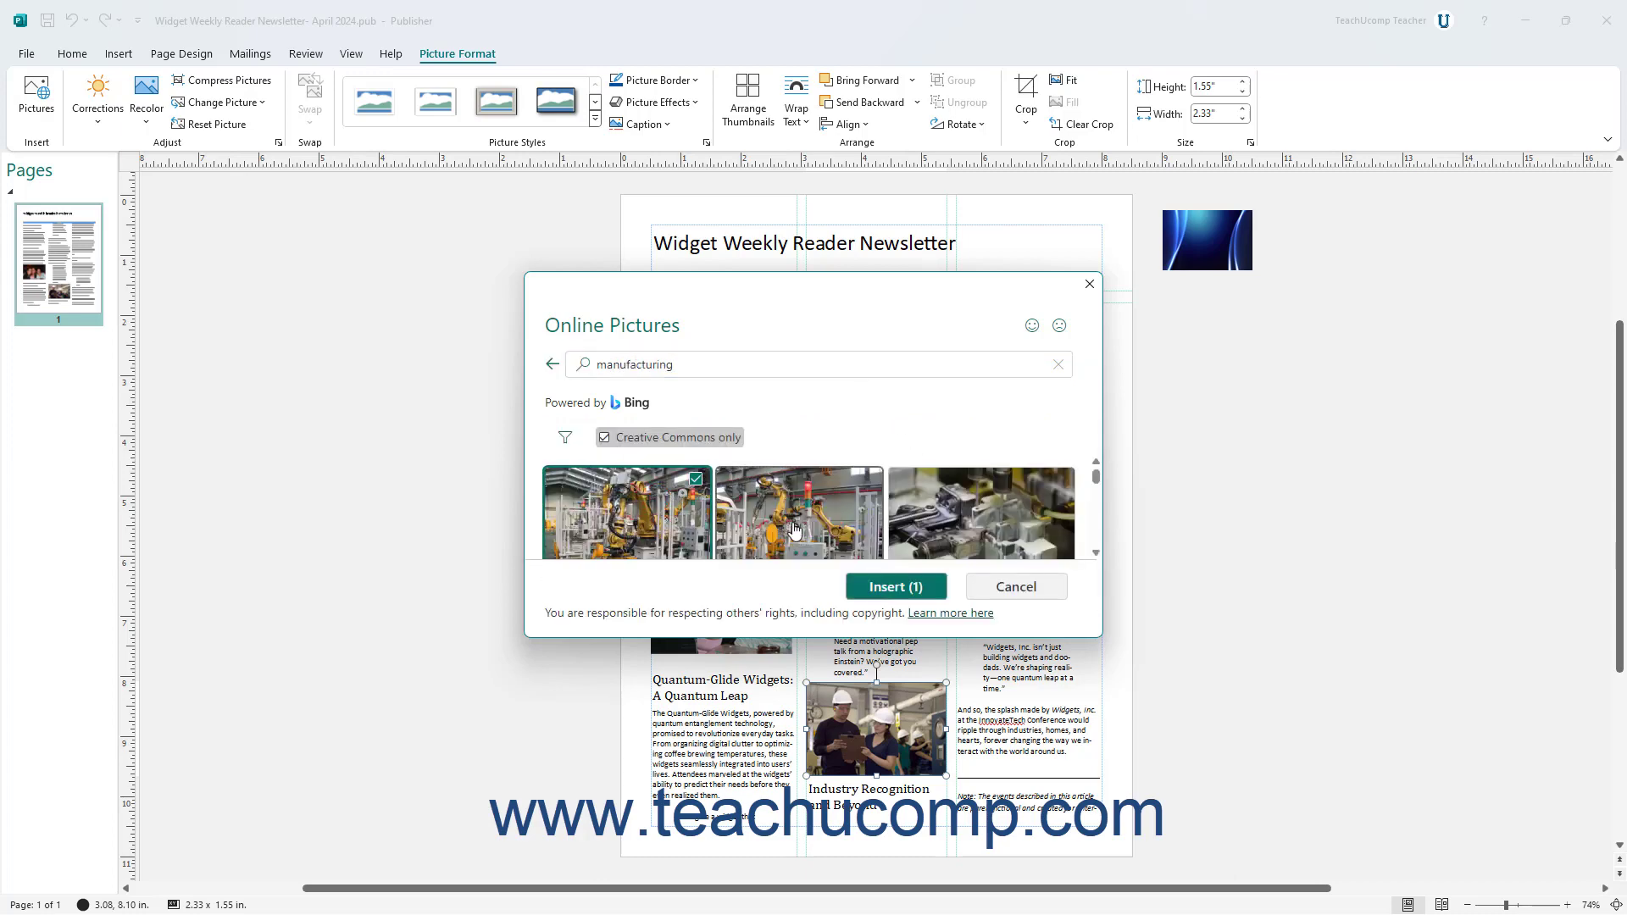
click(887, 590)
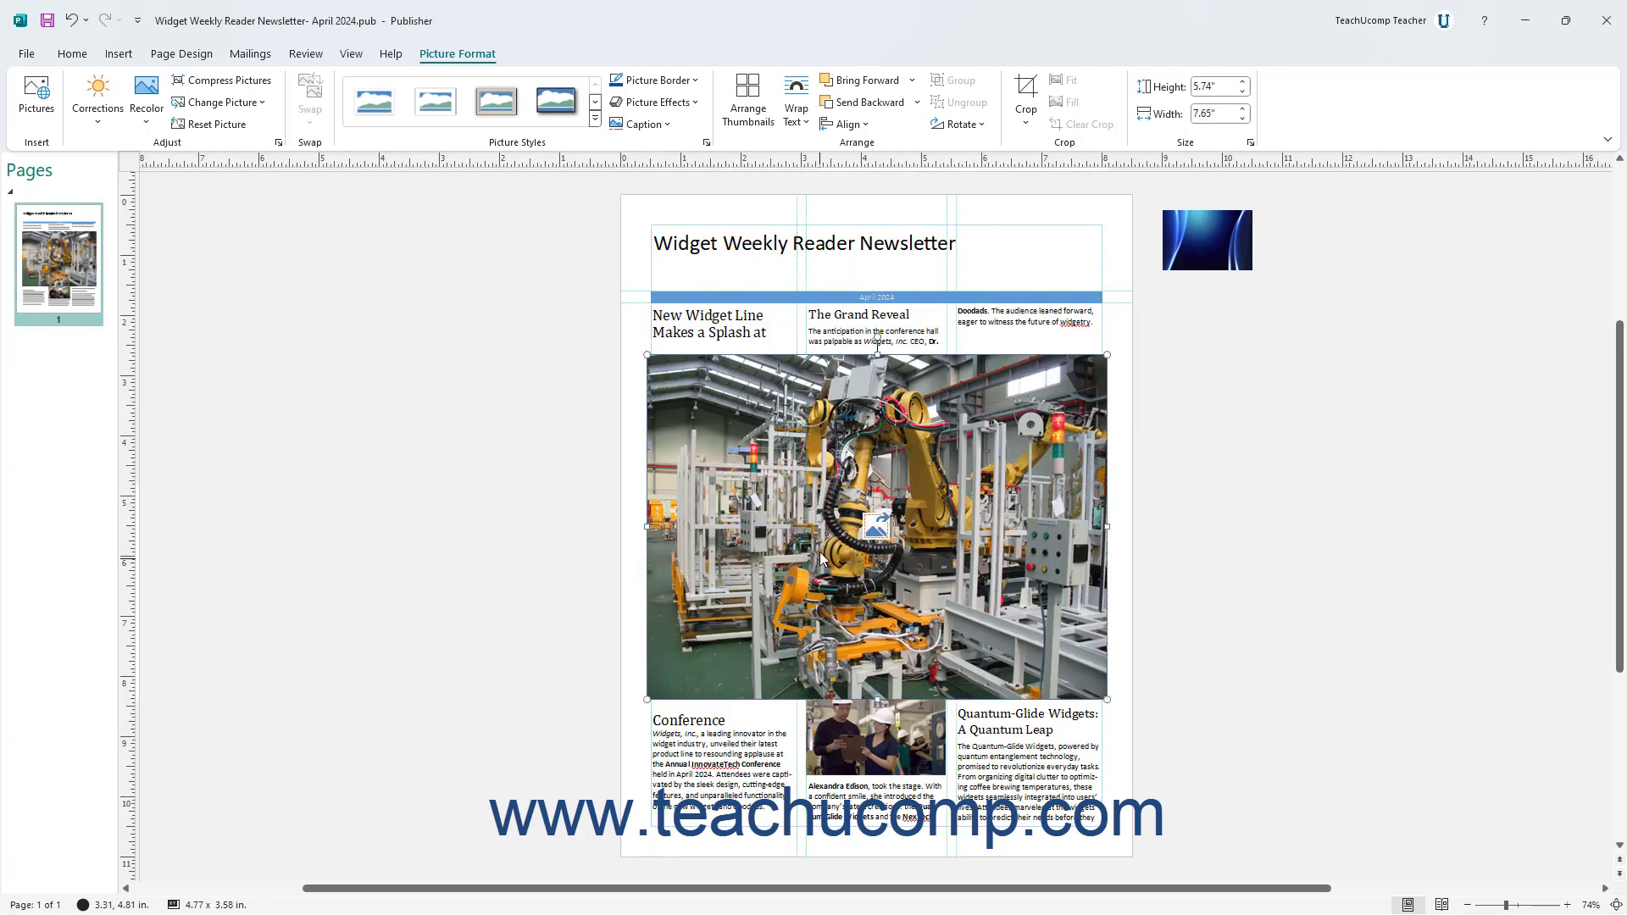
drag(1024, 565, 1365, 405)
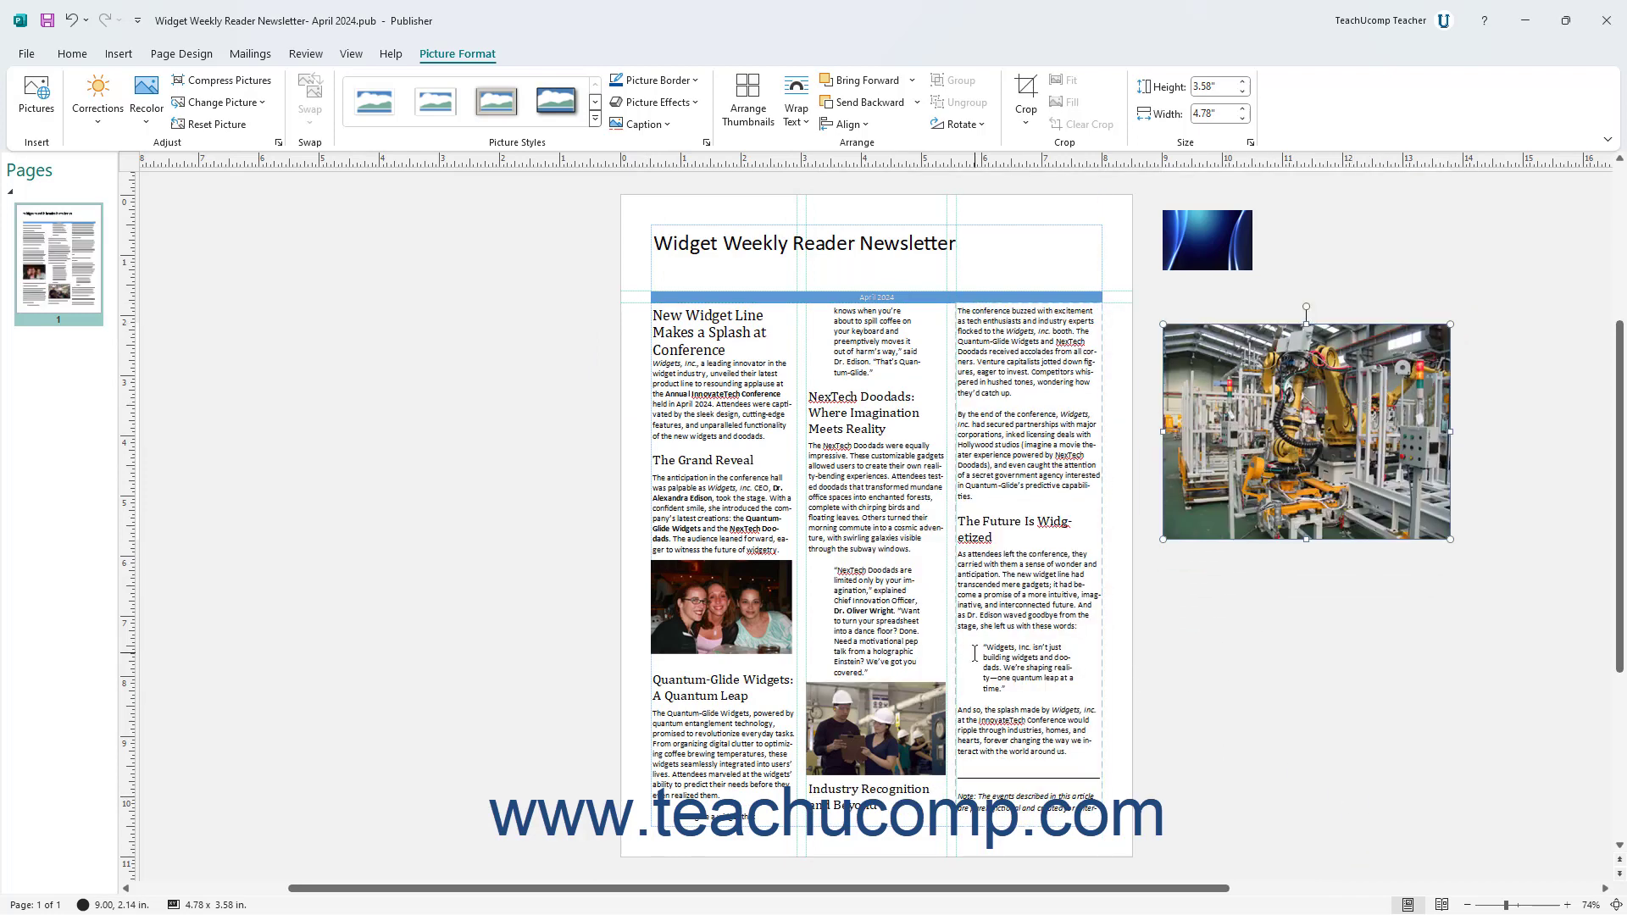
Step: Apply the Brightness: 40%, Contrast: 50% correction to the picture of the workers in hard hats in the middle column
click(876, 718)
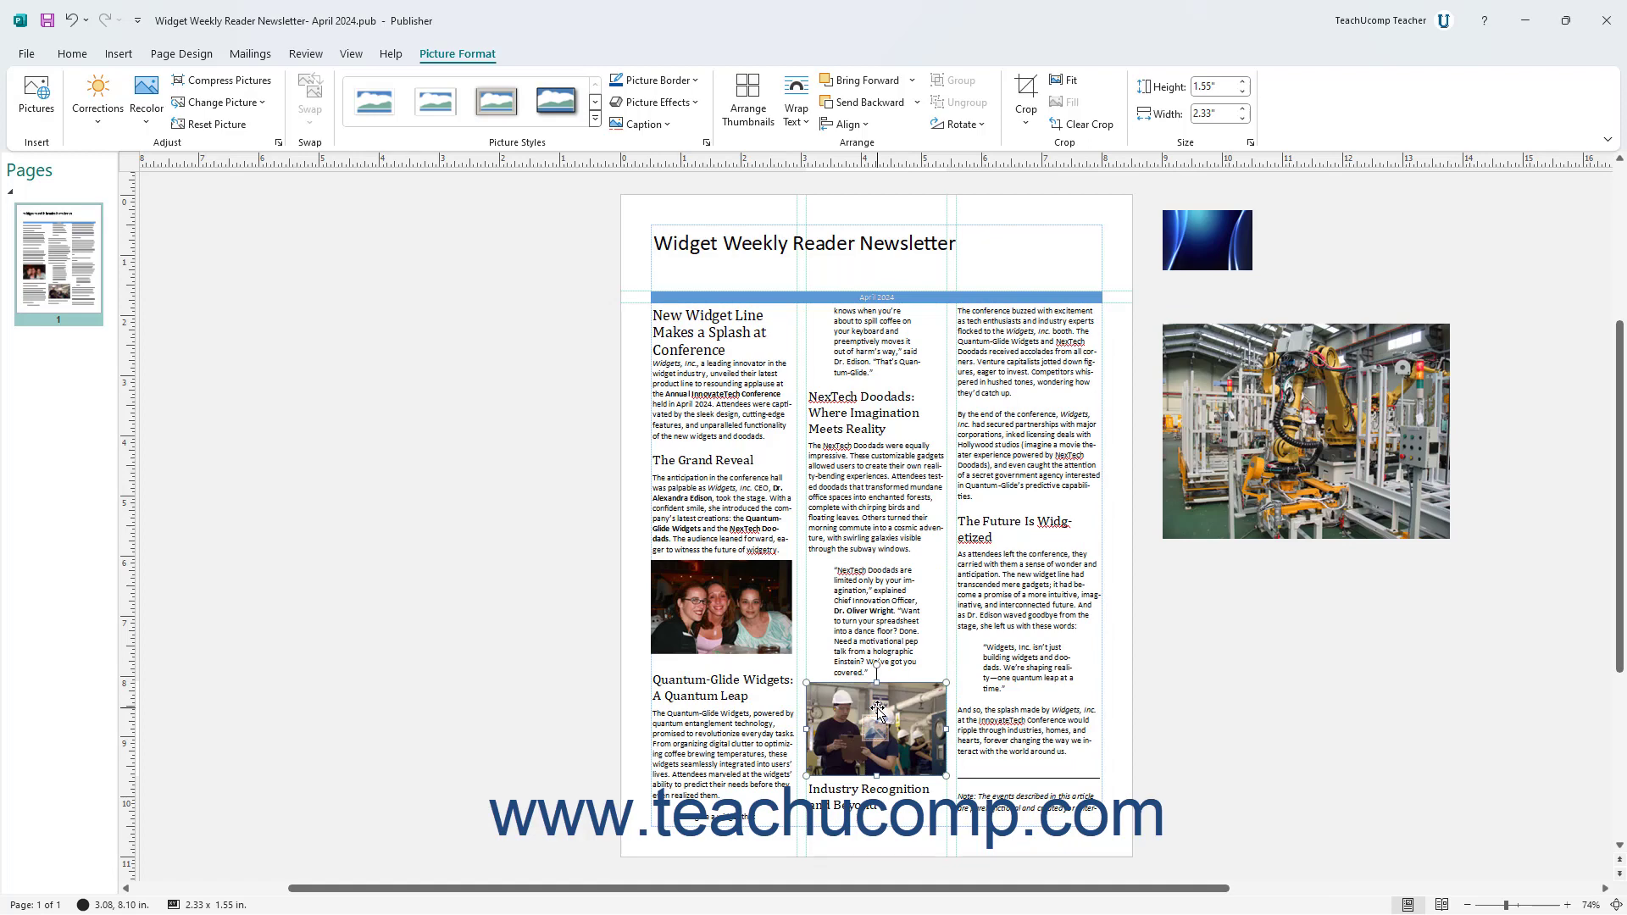
click(110, 124)
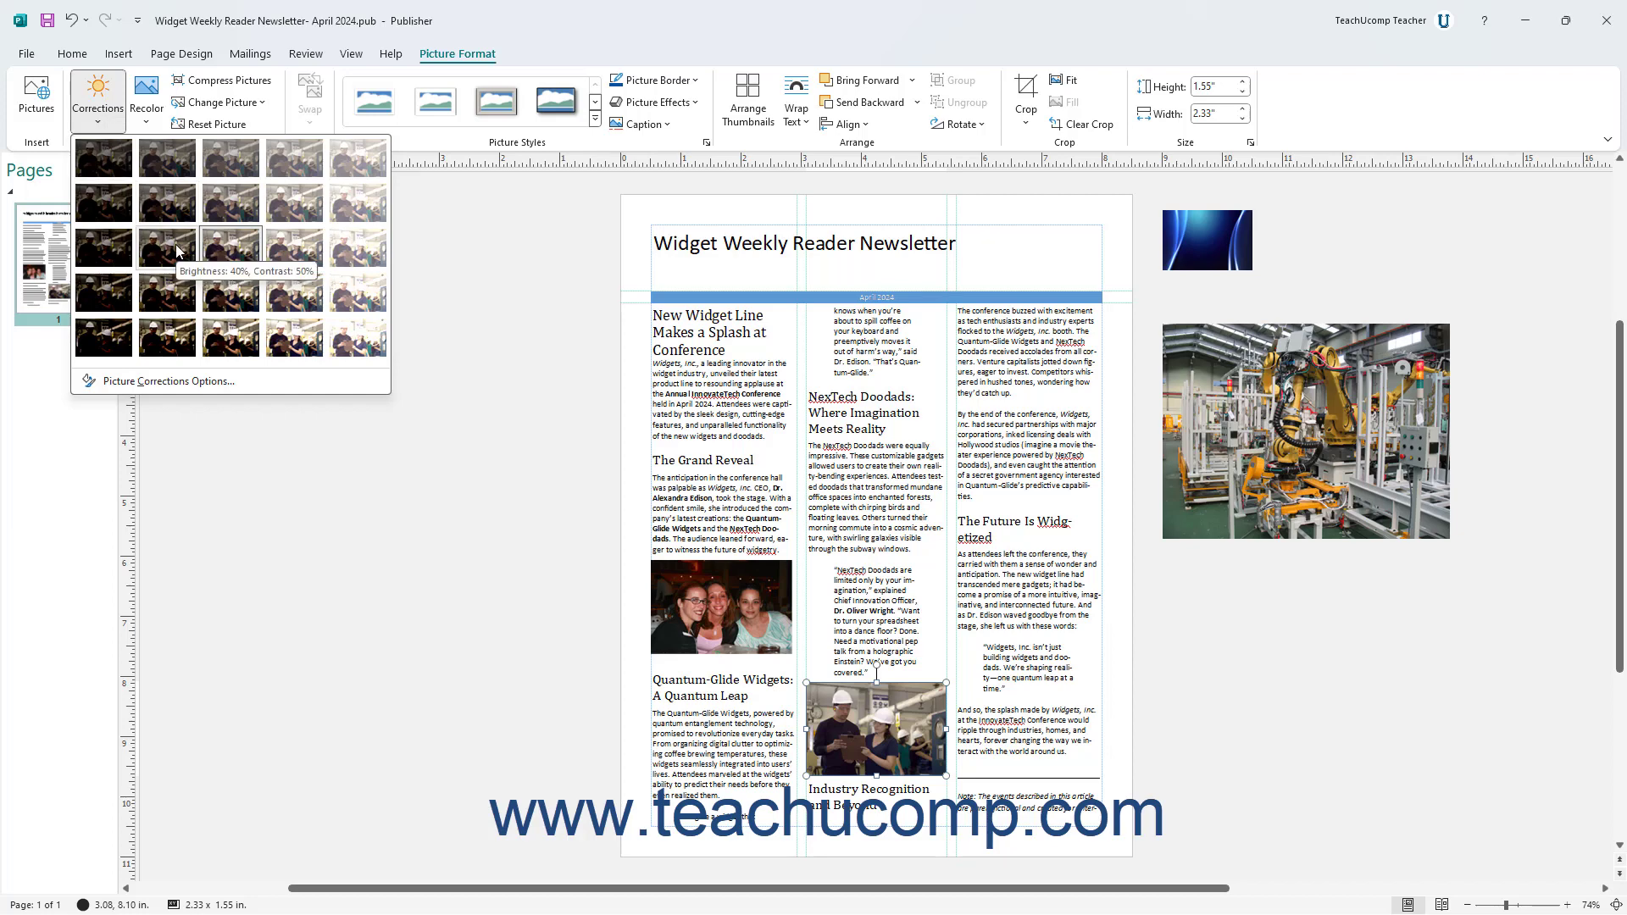
click(178, 250)
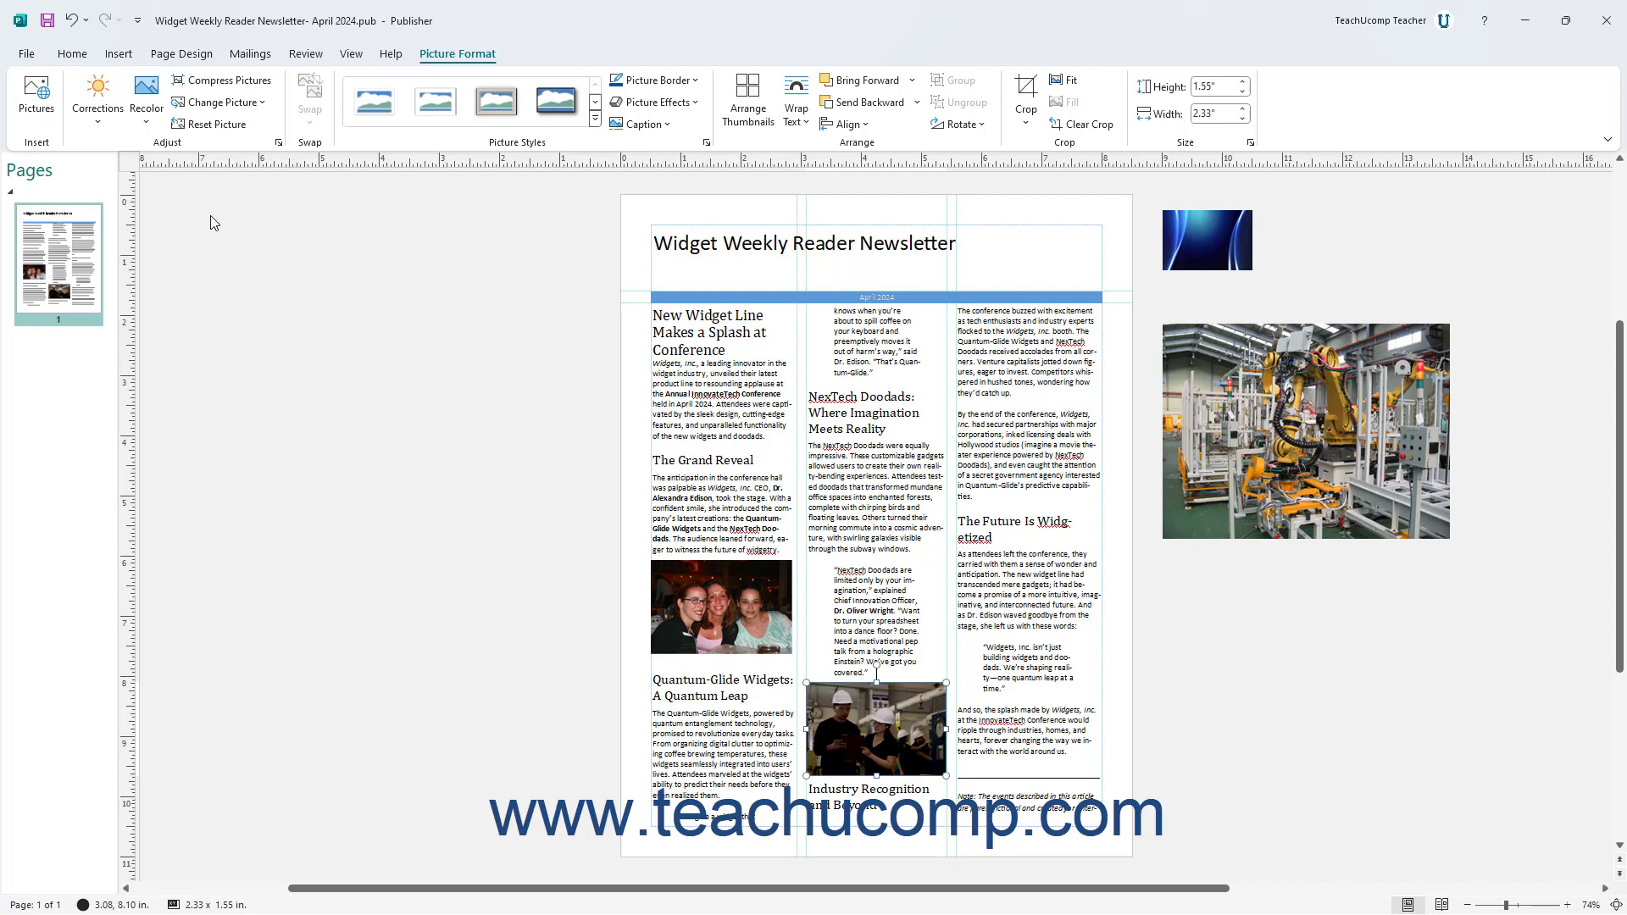
Step: Increase the workers picture's brightness through the picture correction options and apply the change
click(92, 123)
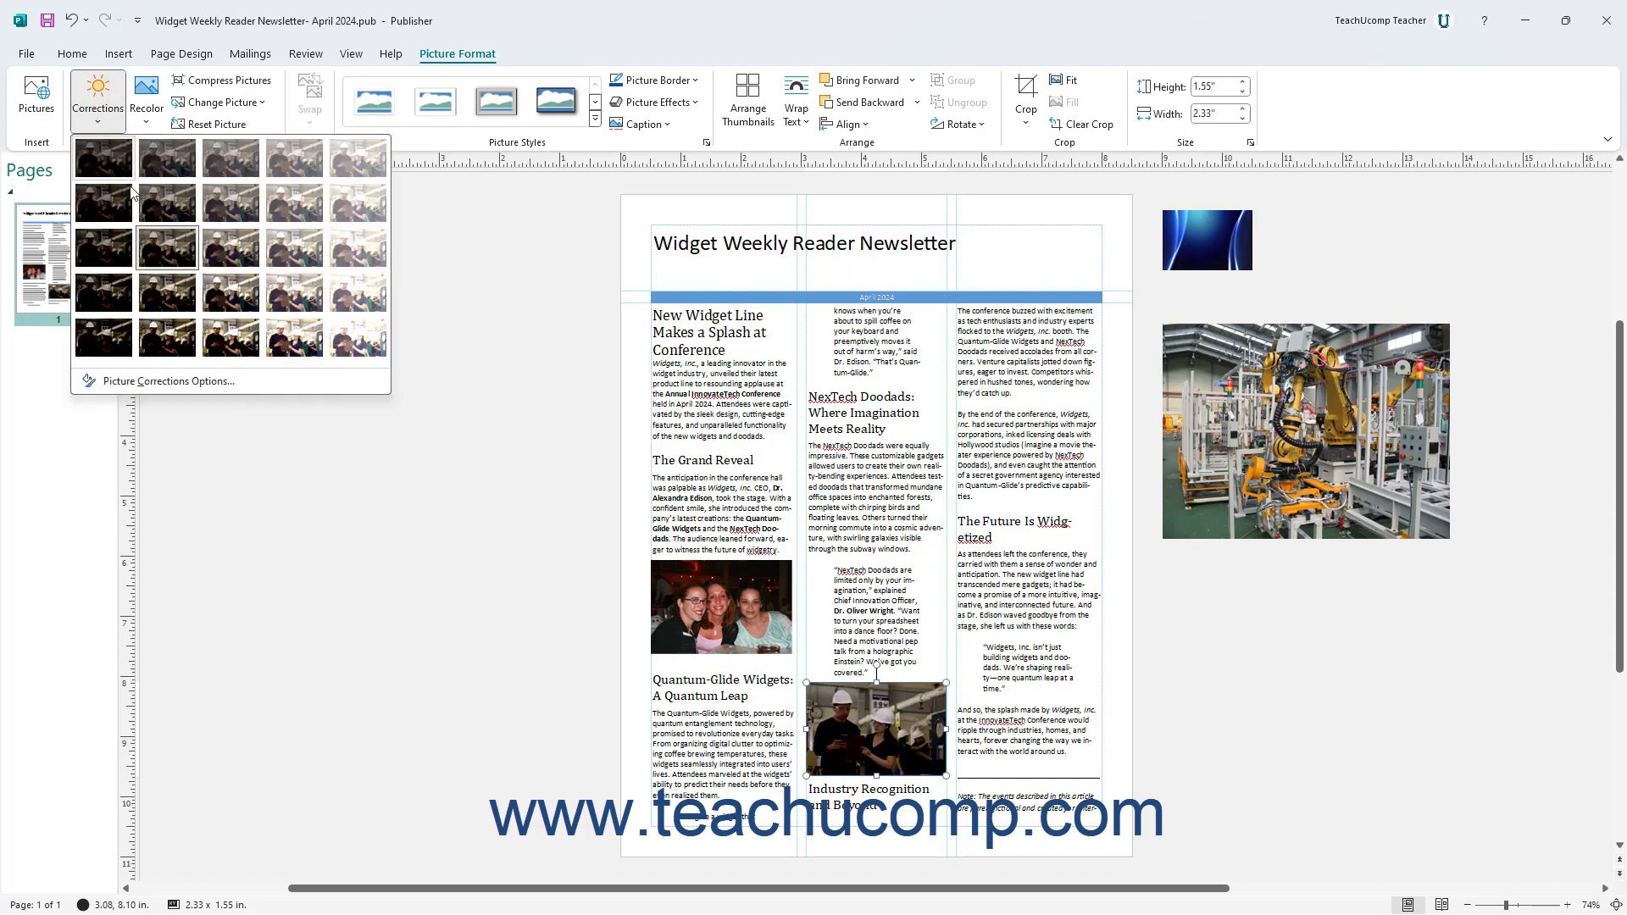
click(201, 382)
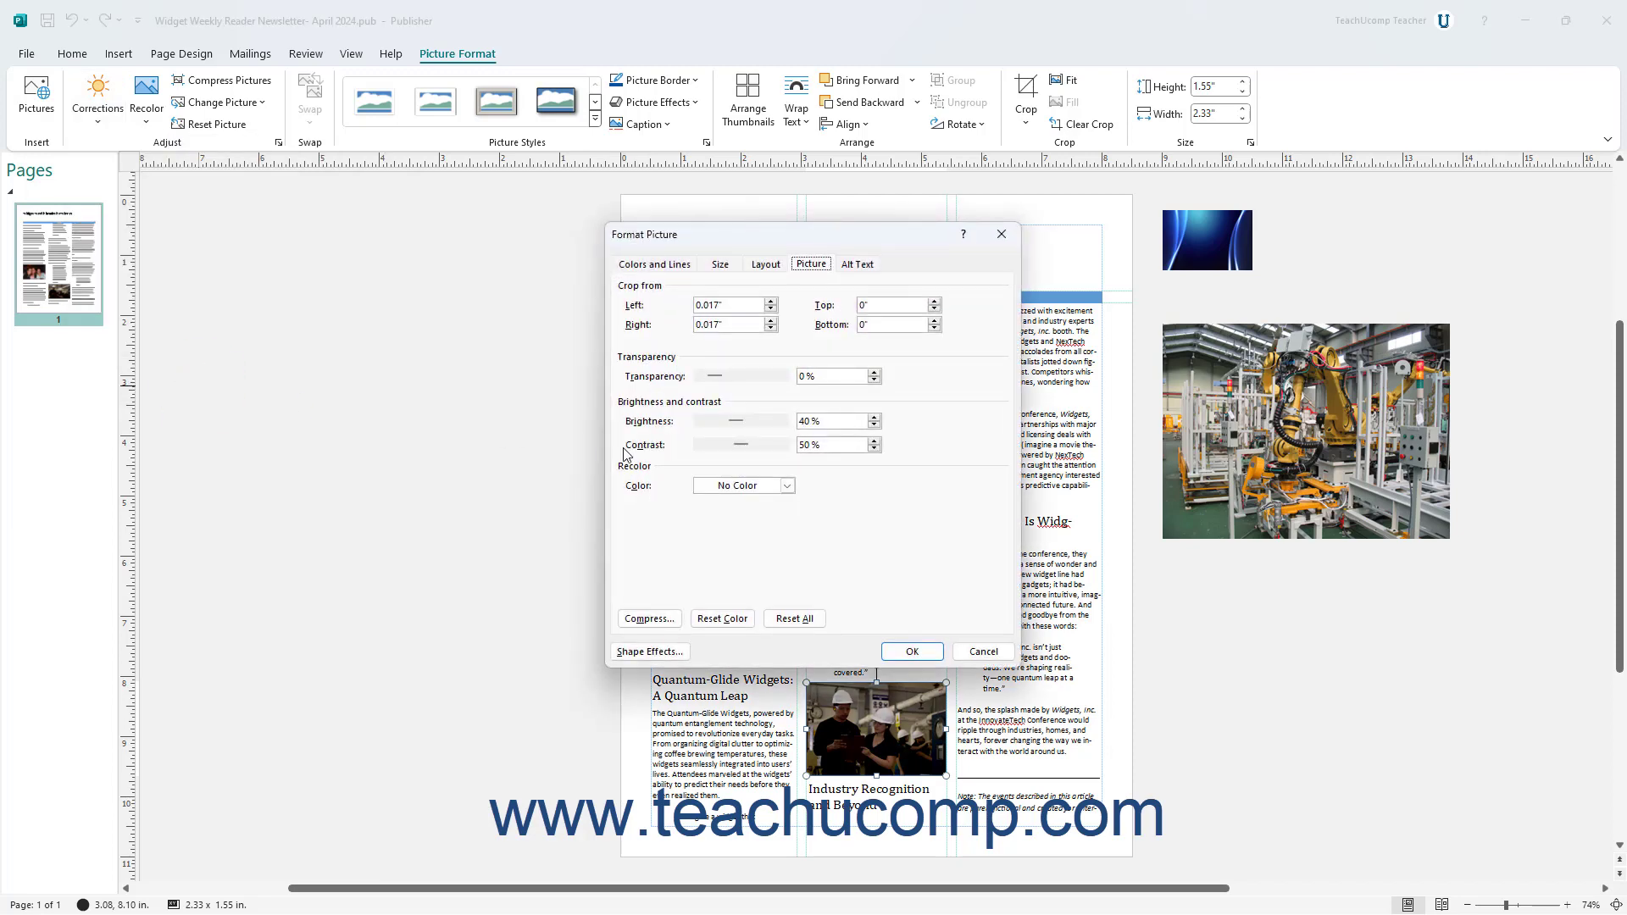
click(875, 418)
click(874, 418)
click(900, 648)
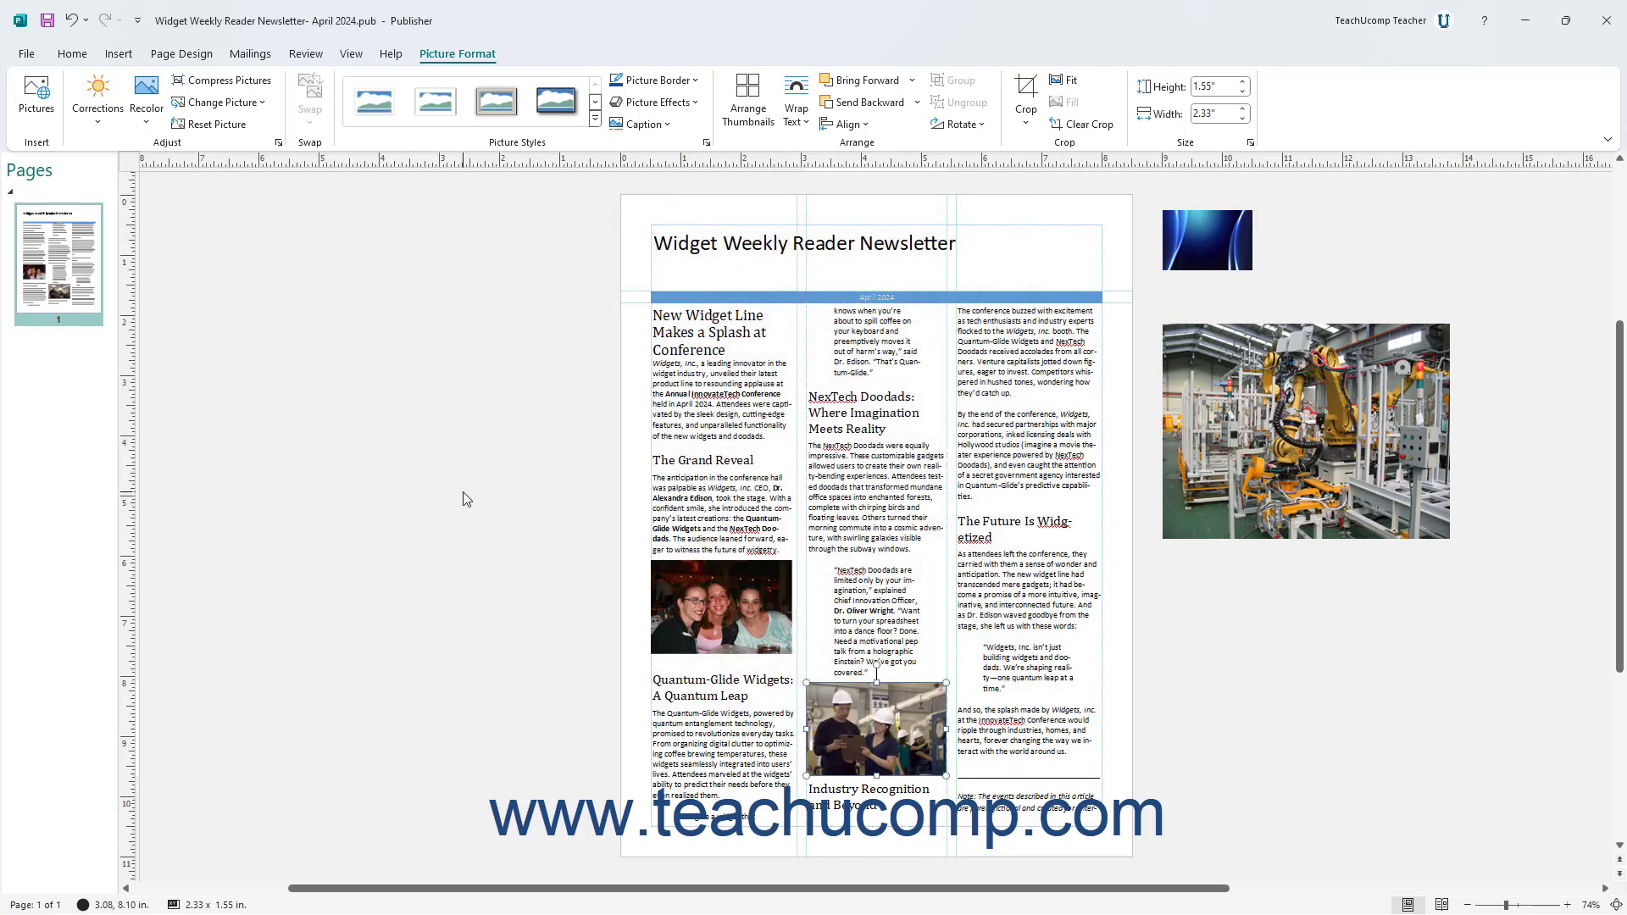
Step: Recolor the workers picture dark blue and replace that tint with the magenta scheme color
click(150, 122)
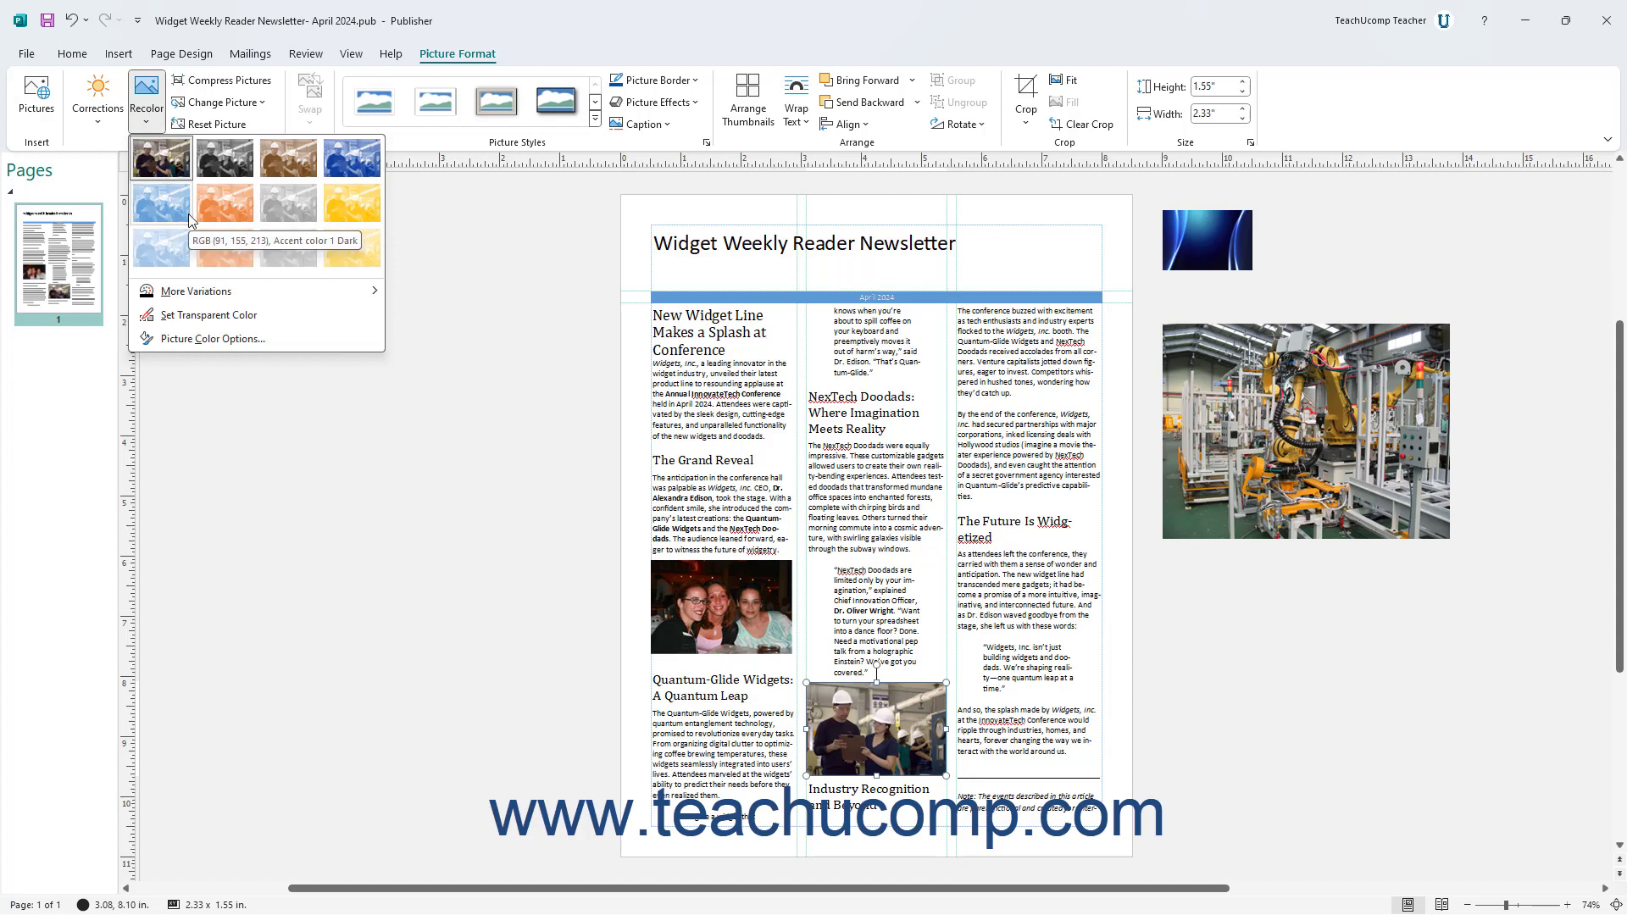
click(365, 165)
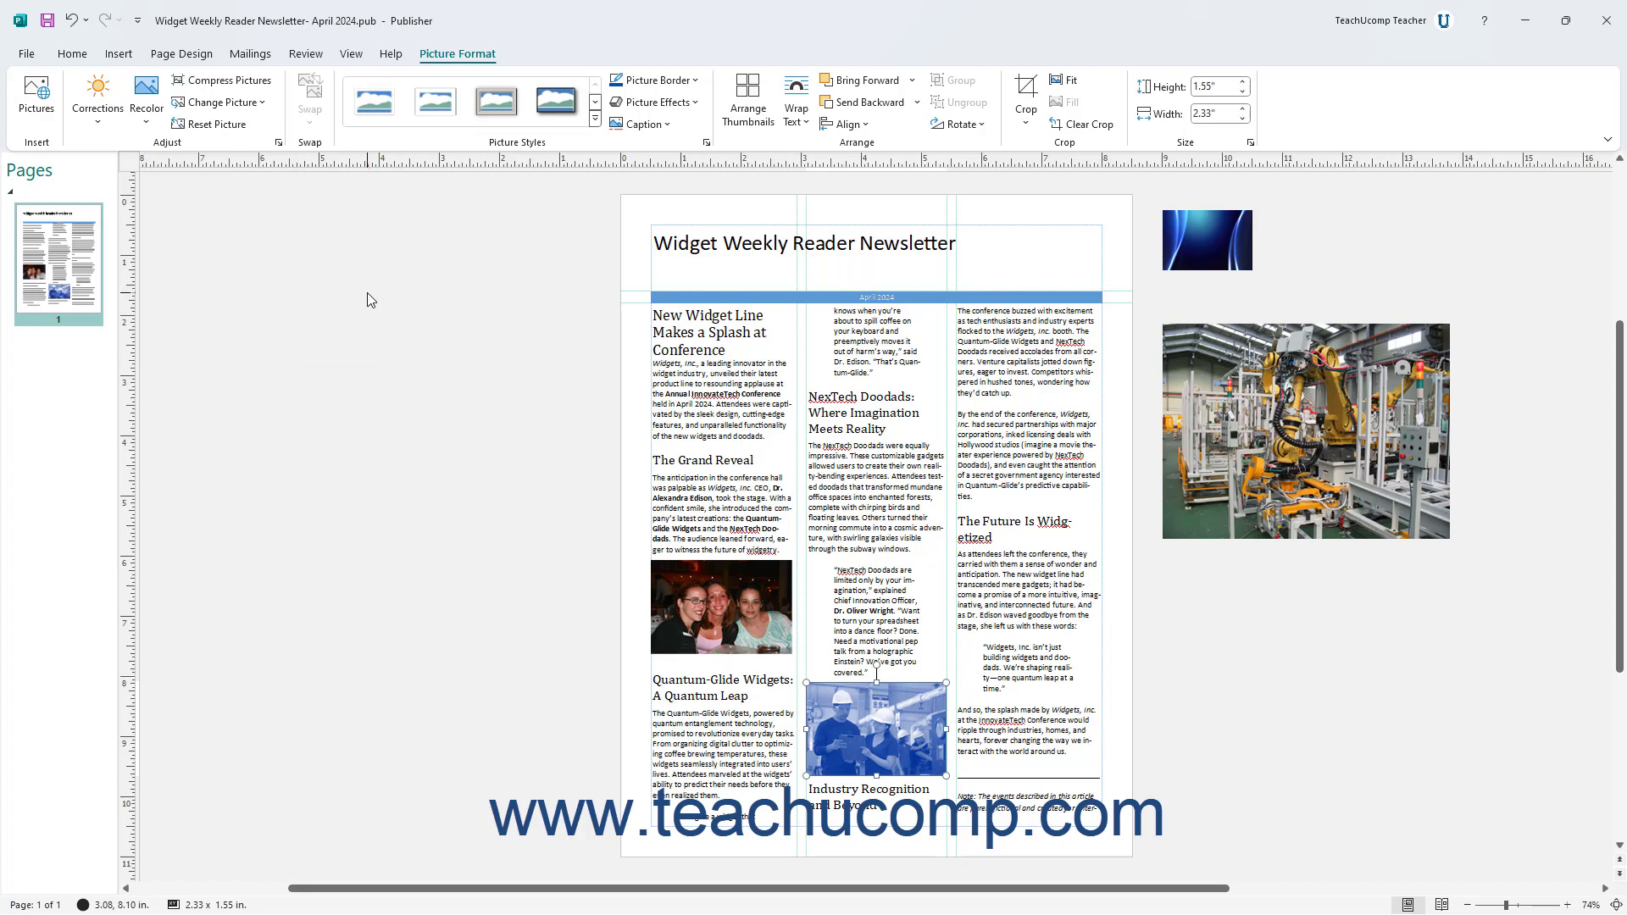
click(144, 123)
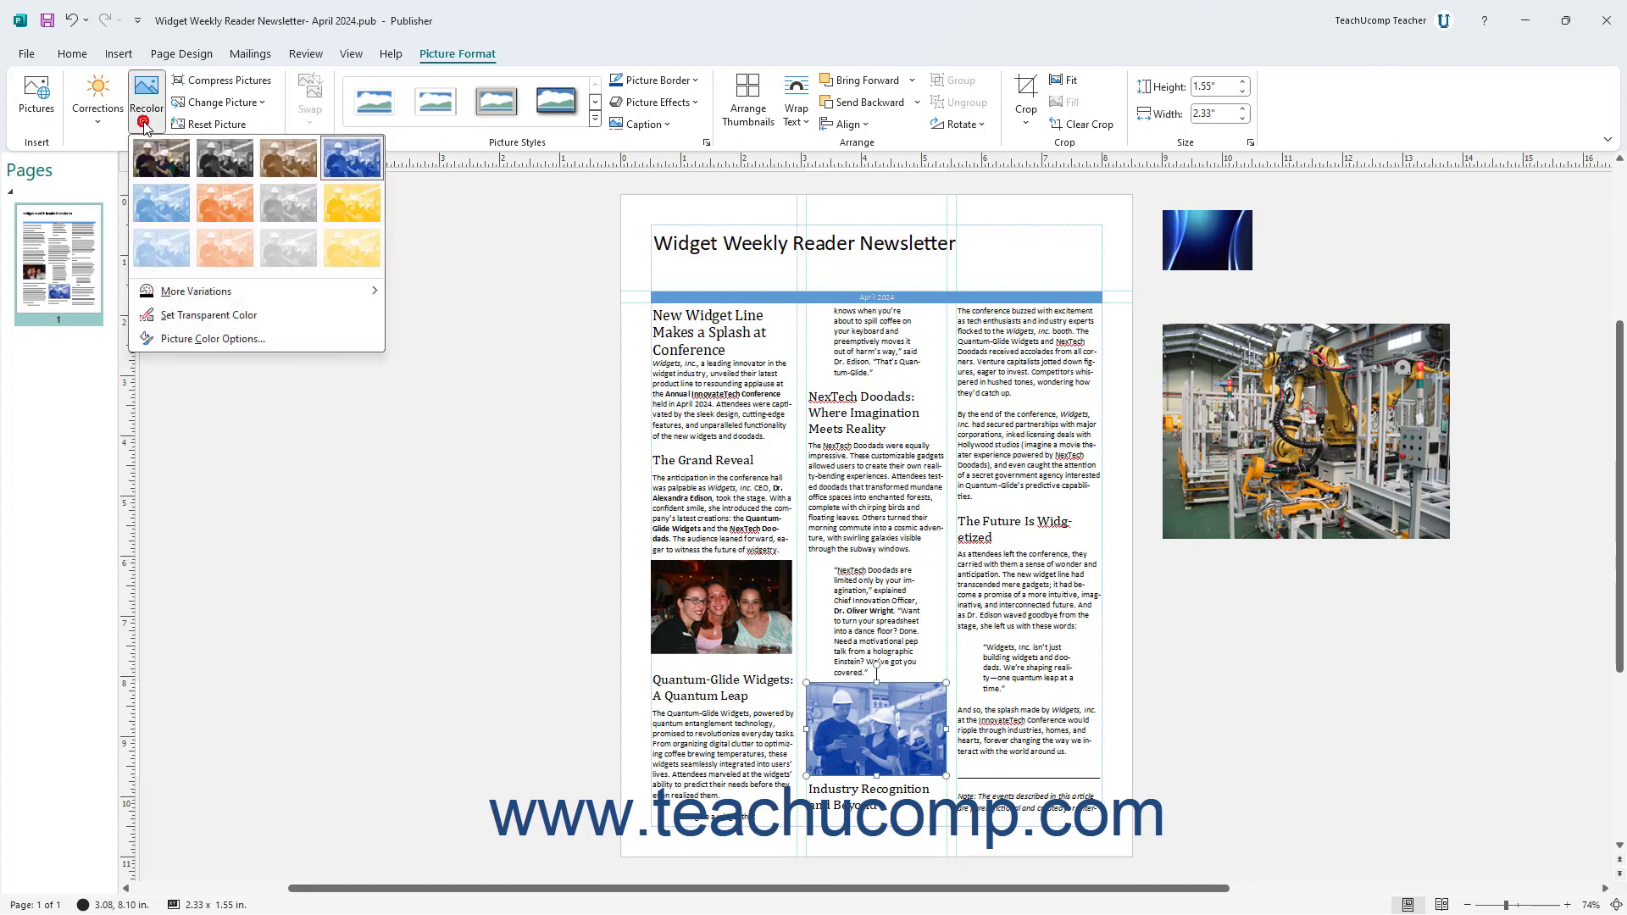
mouse_move(282, 292)
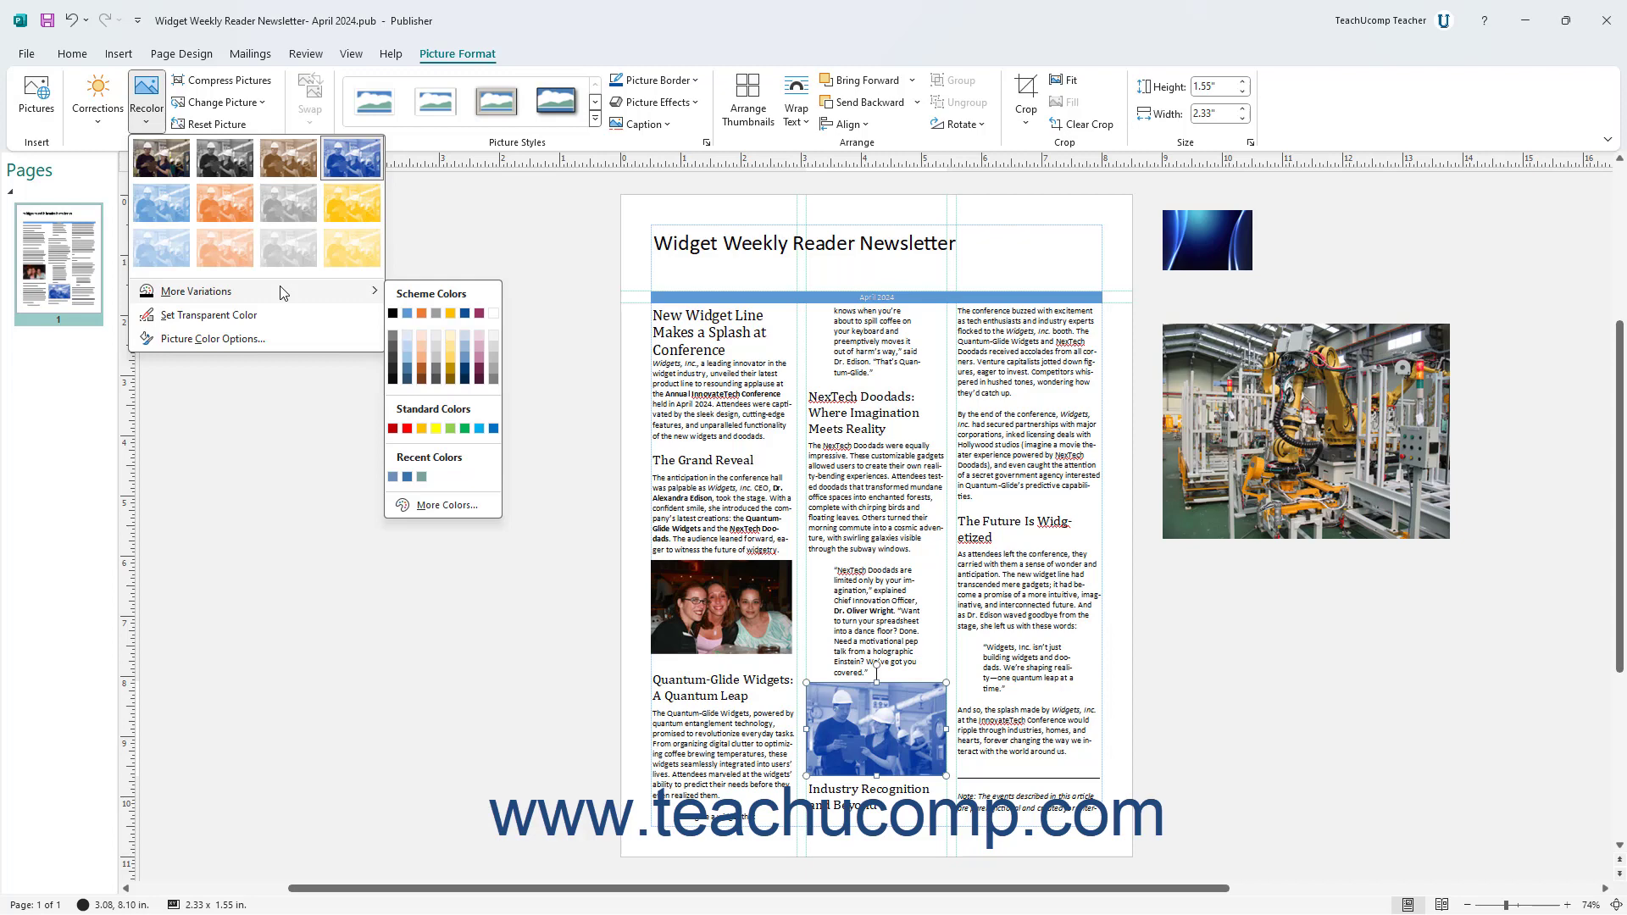
click(479, 314)
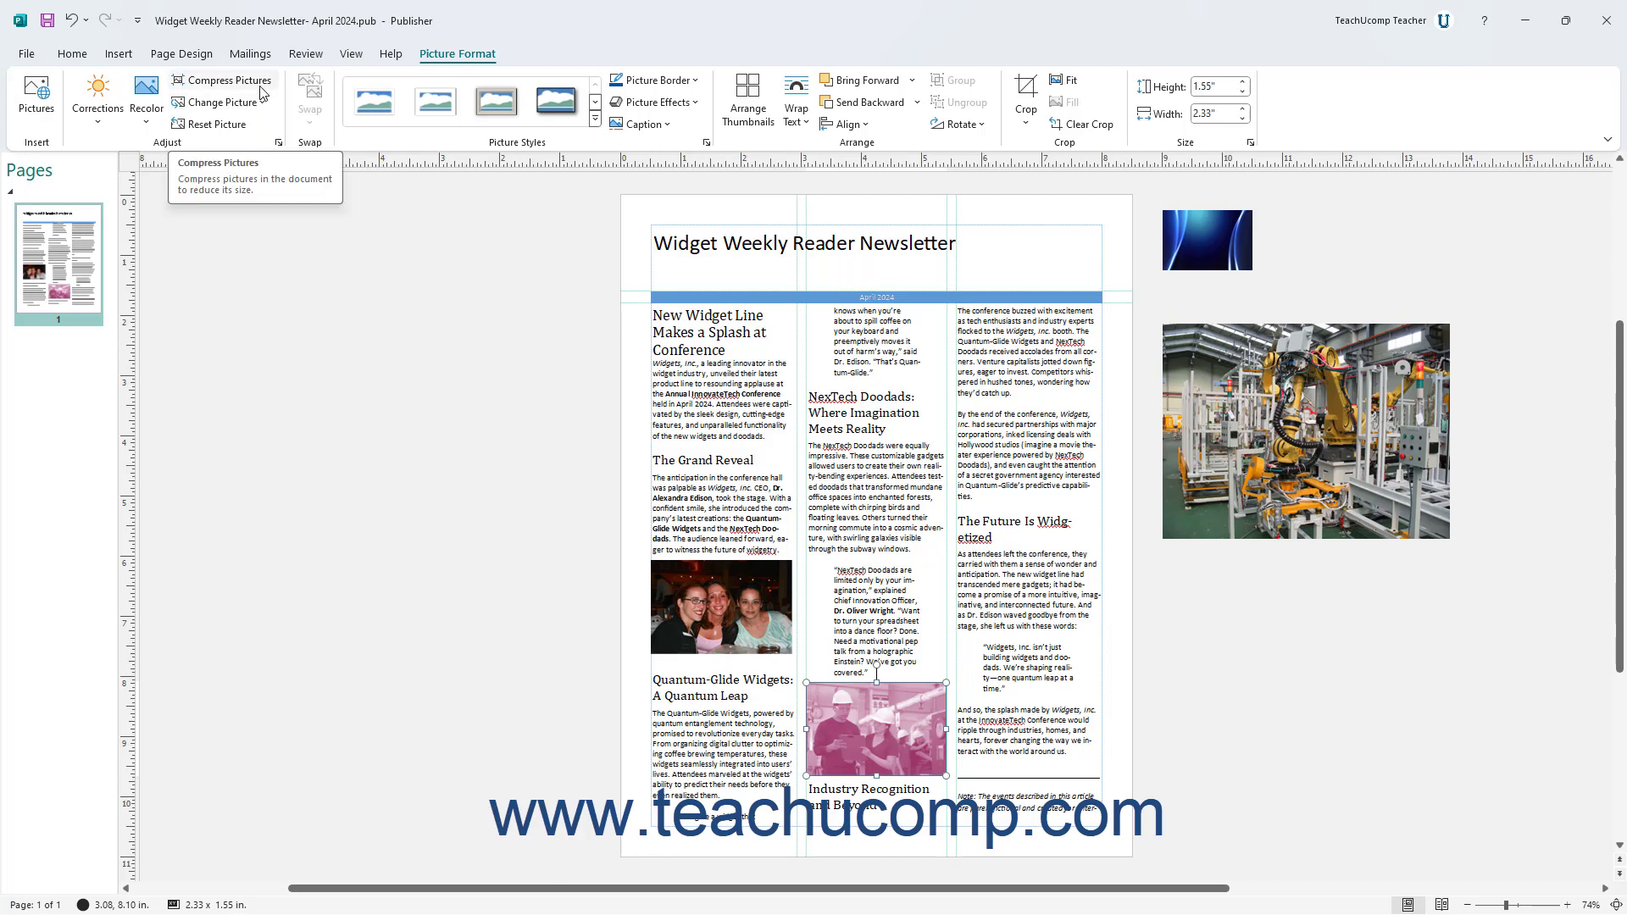
Step: Compress only the selected workers picture for commercial printing, accepting picture optimization
click(228, 80)
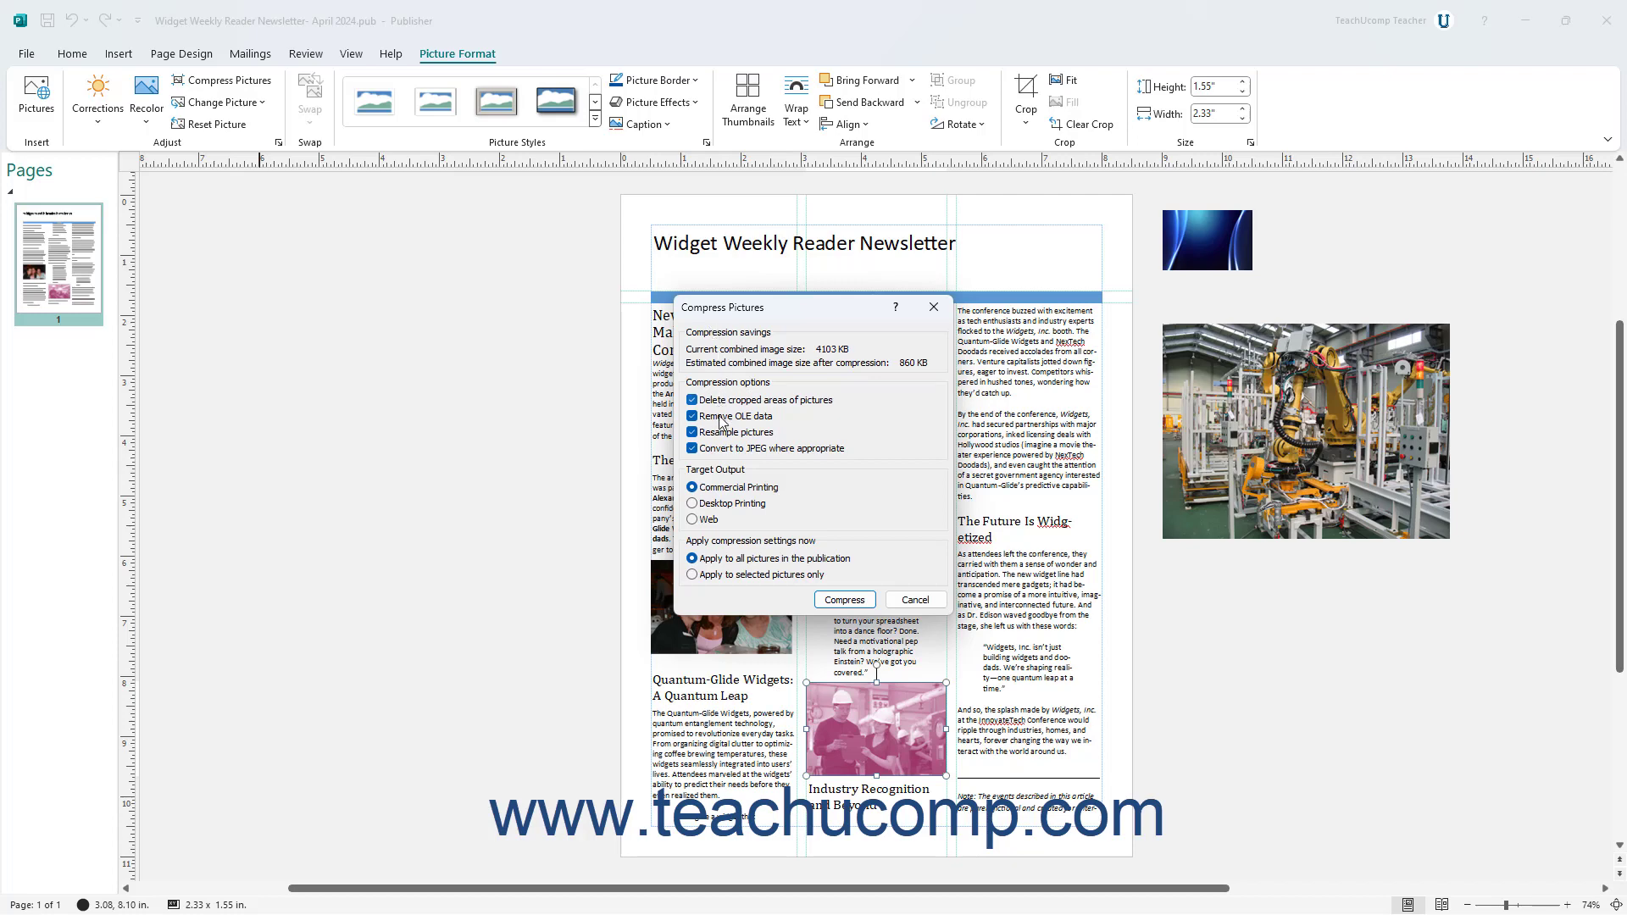
click(718, 576)
click(845, 599)
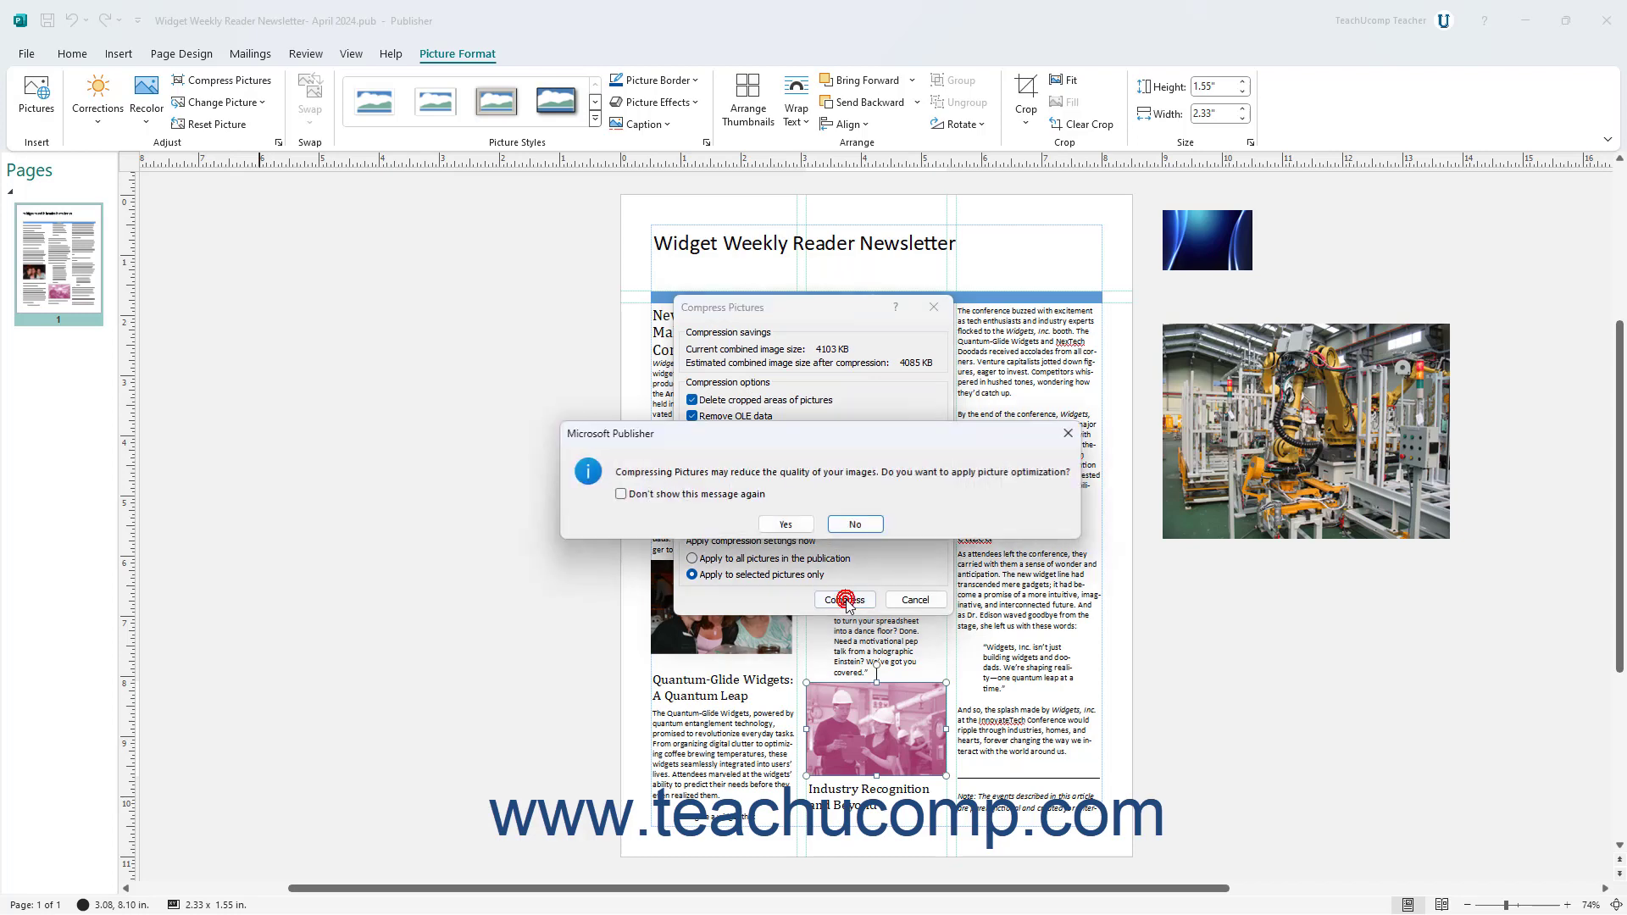
click(804, 530)
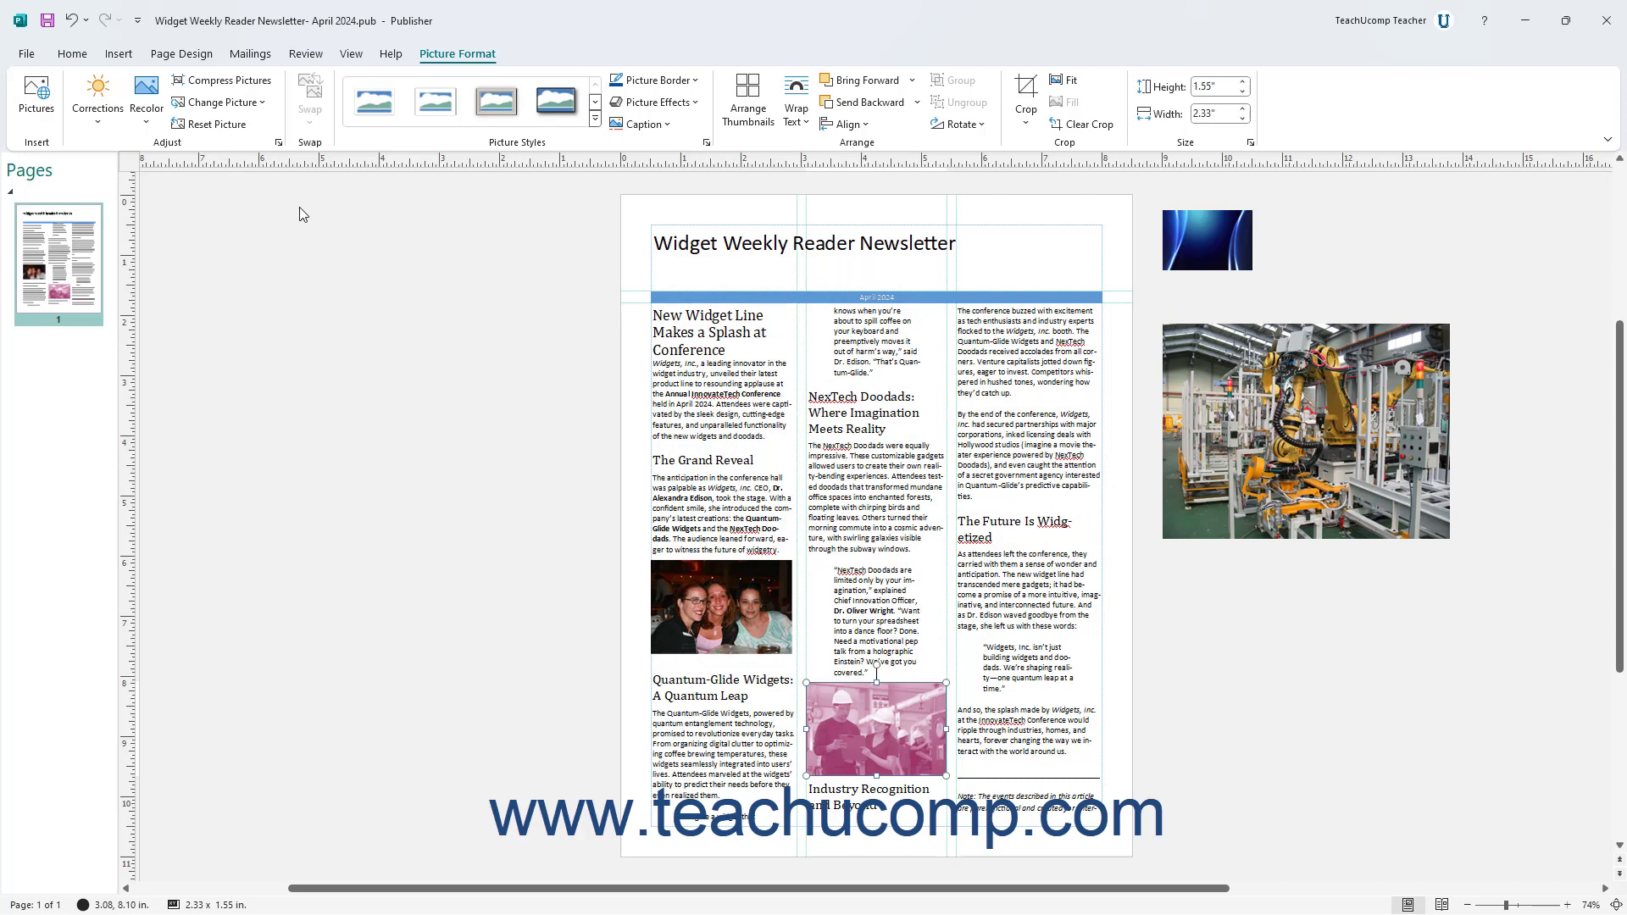
click(259, 103)
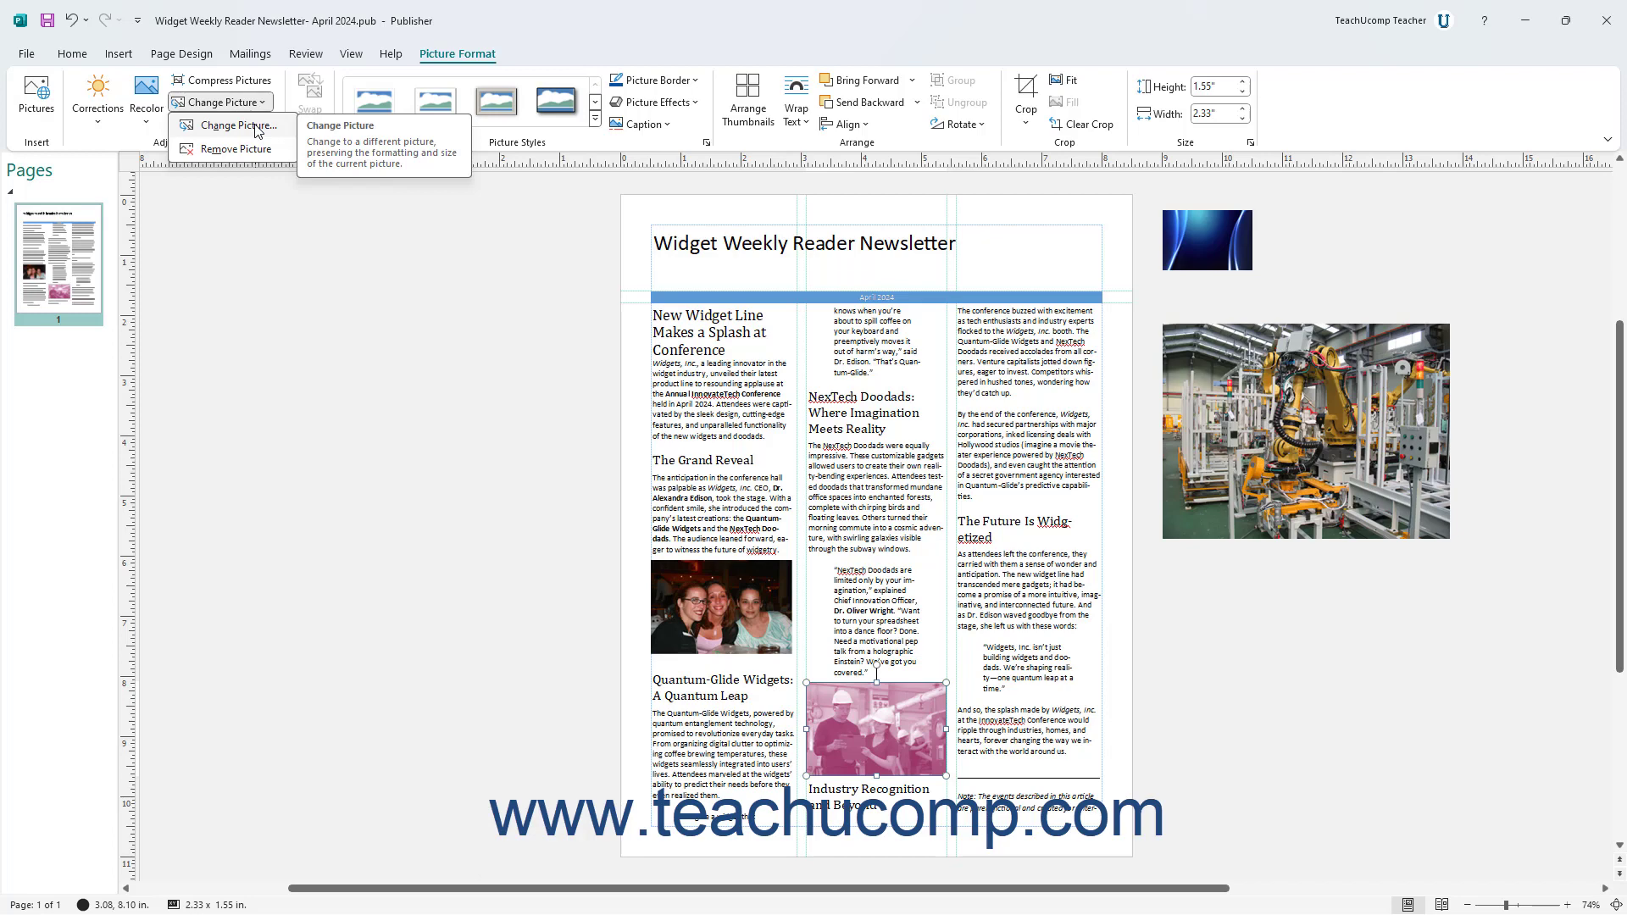
click(238, 126)
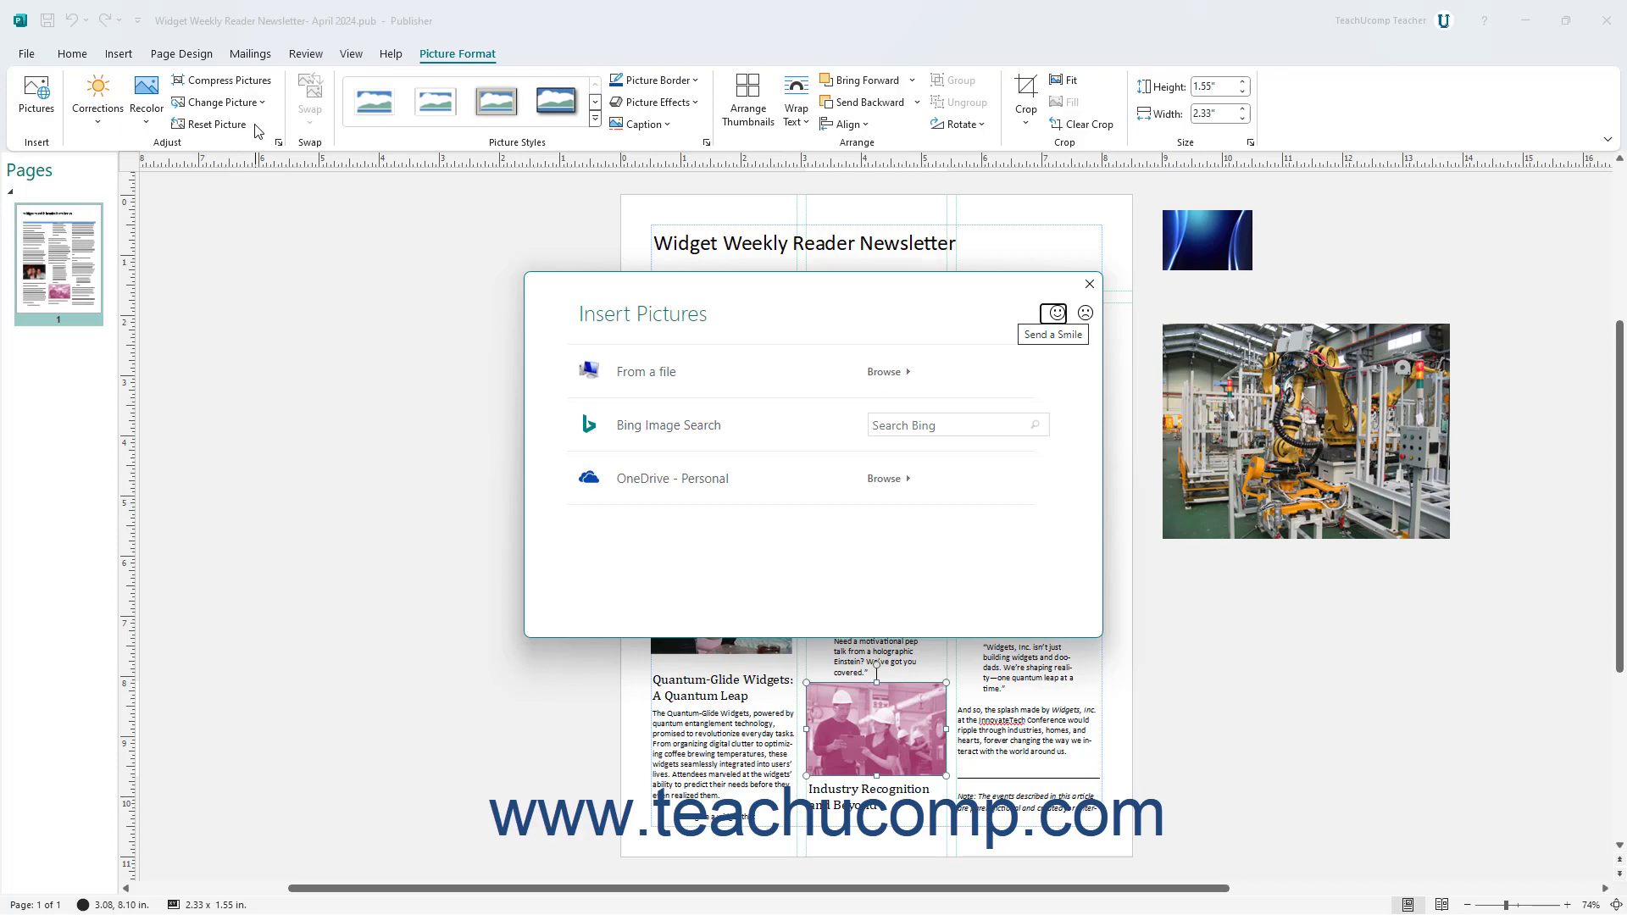
click(1089, 285)
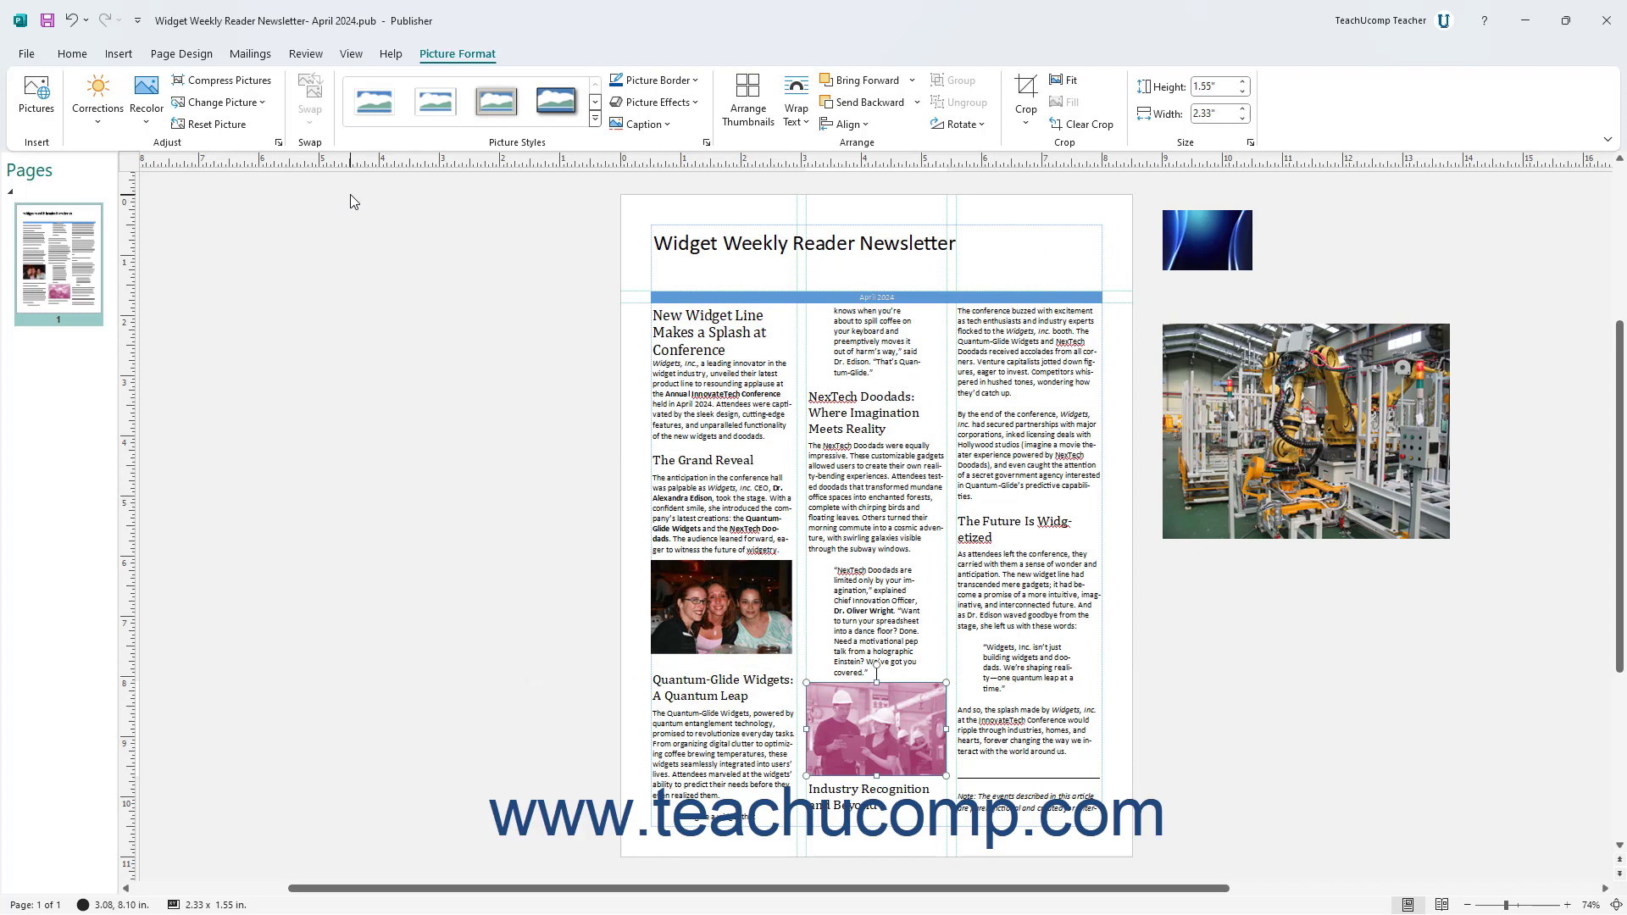
click(260, 101)
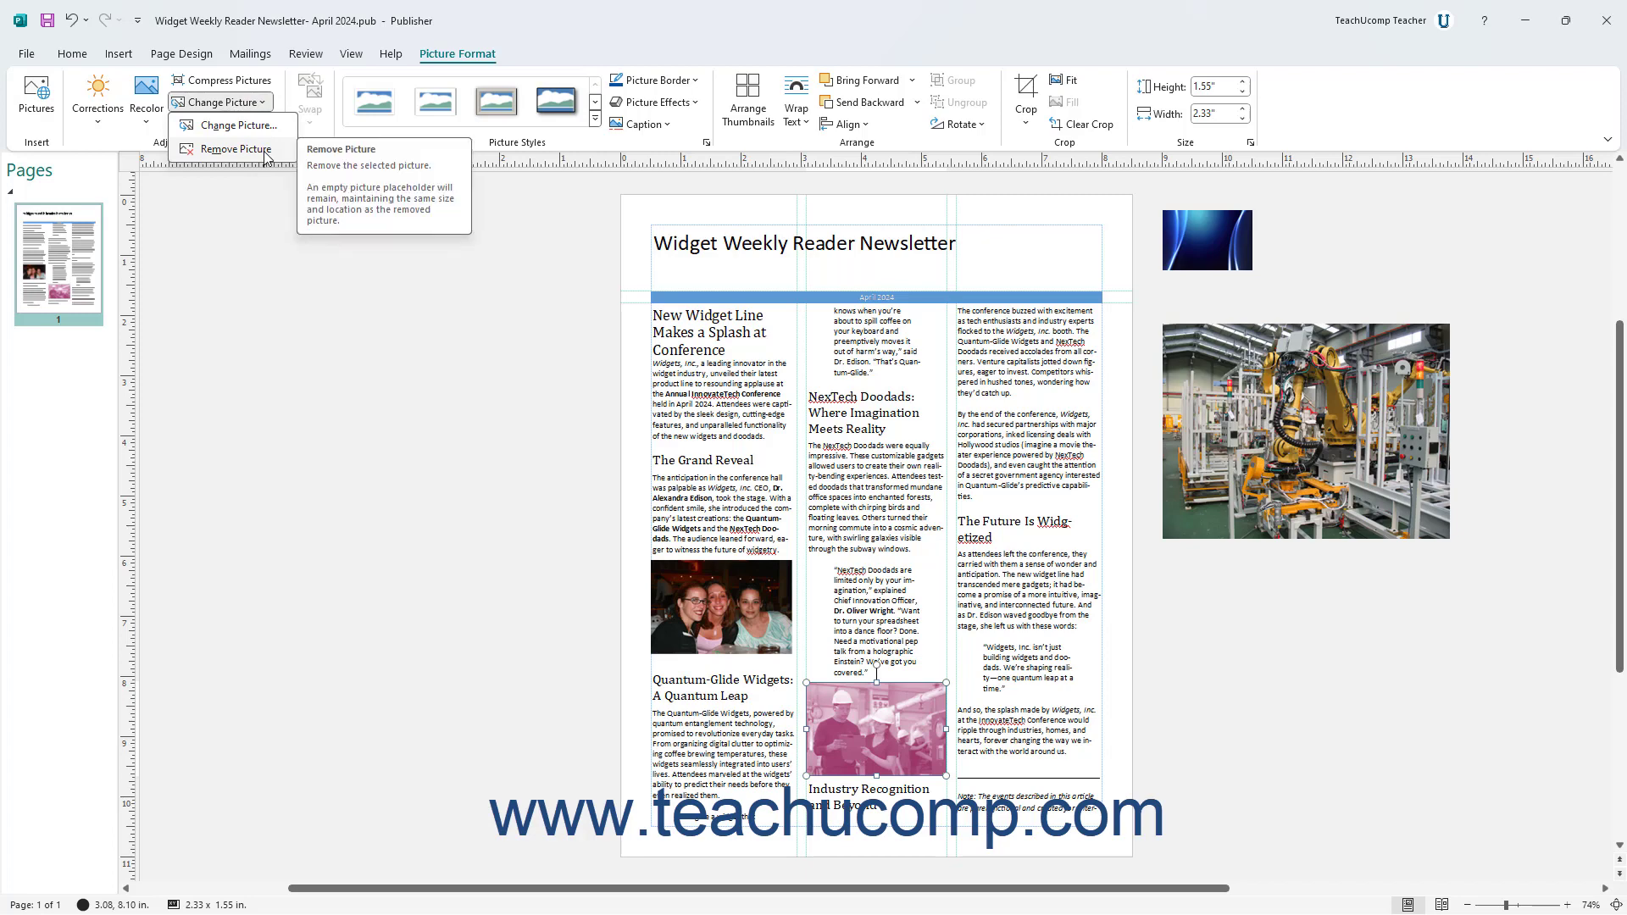
click(466, 25)
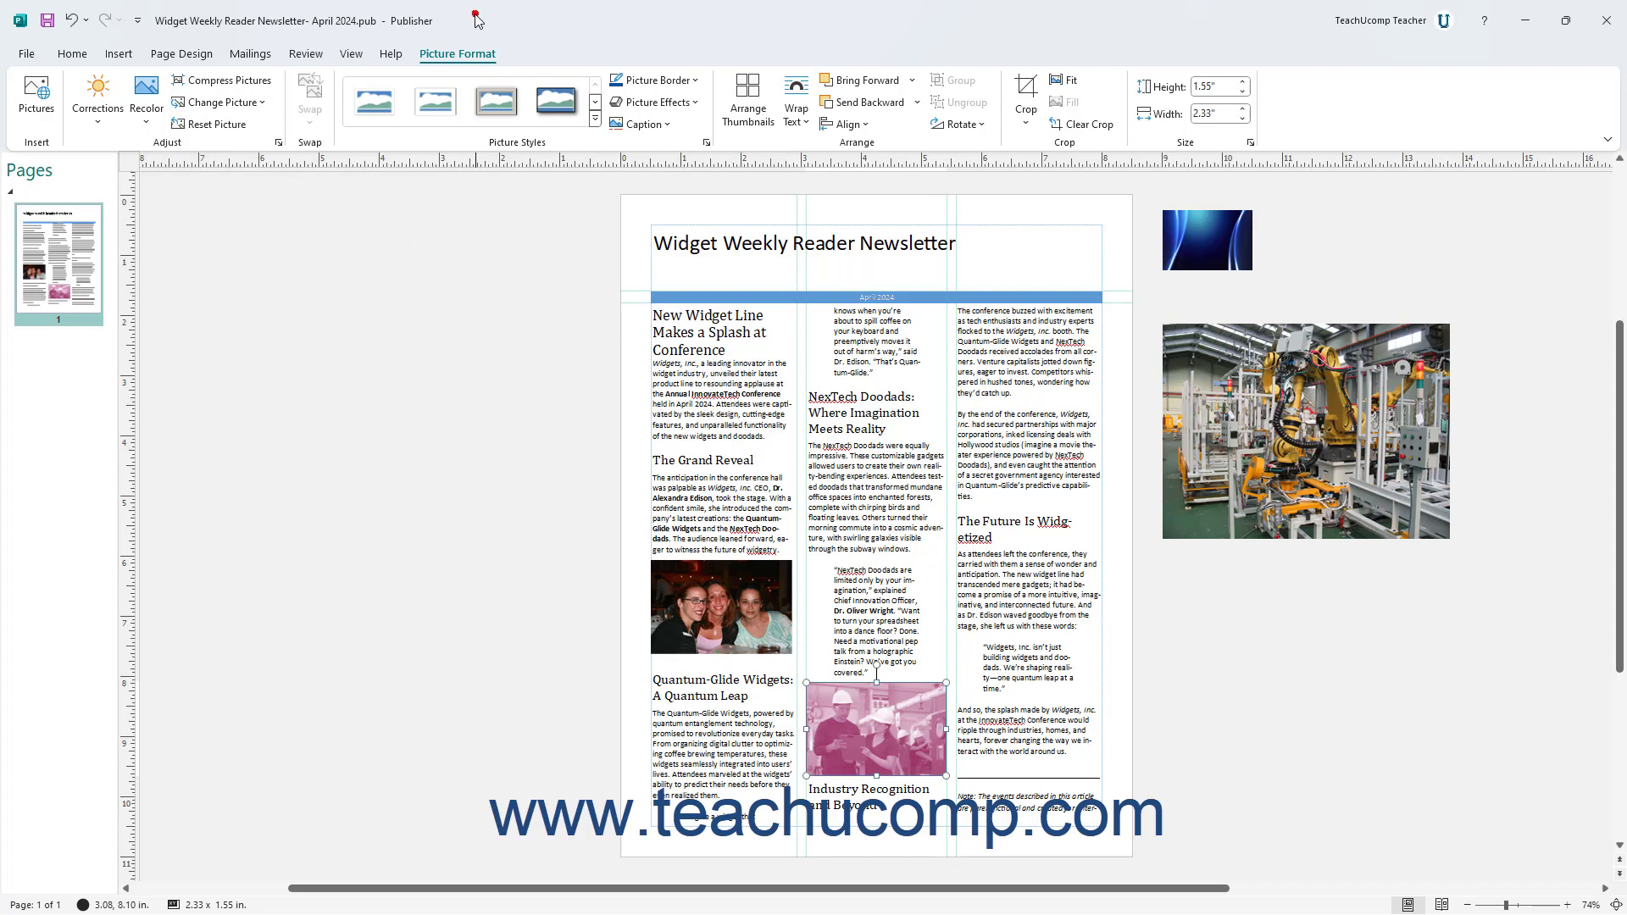
Step: Reset the workers picture to its original formatting and size, and undo the reset
click(217, 124)
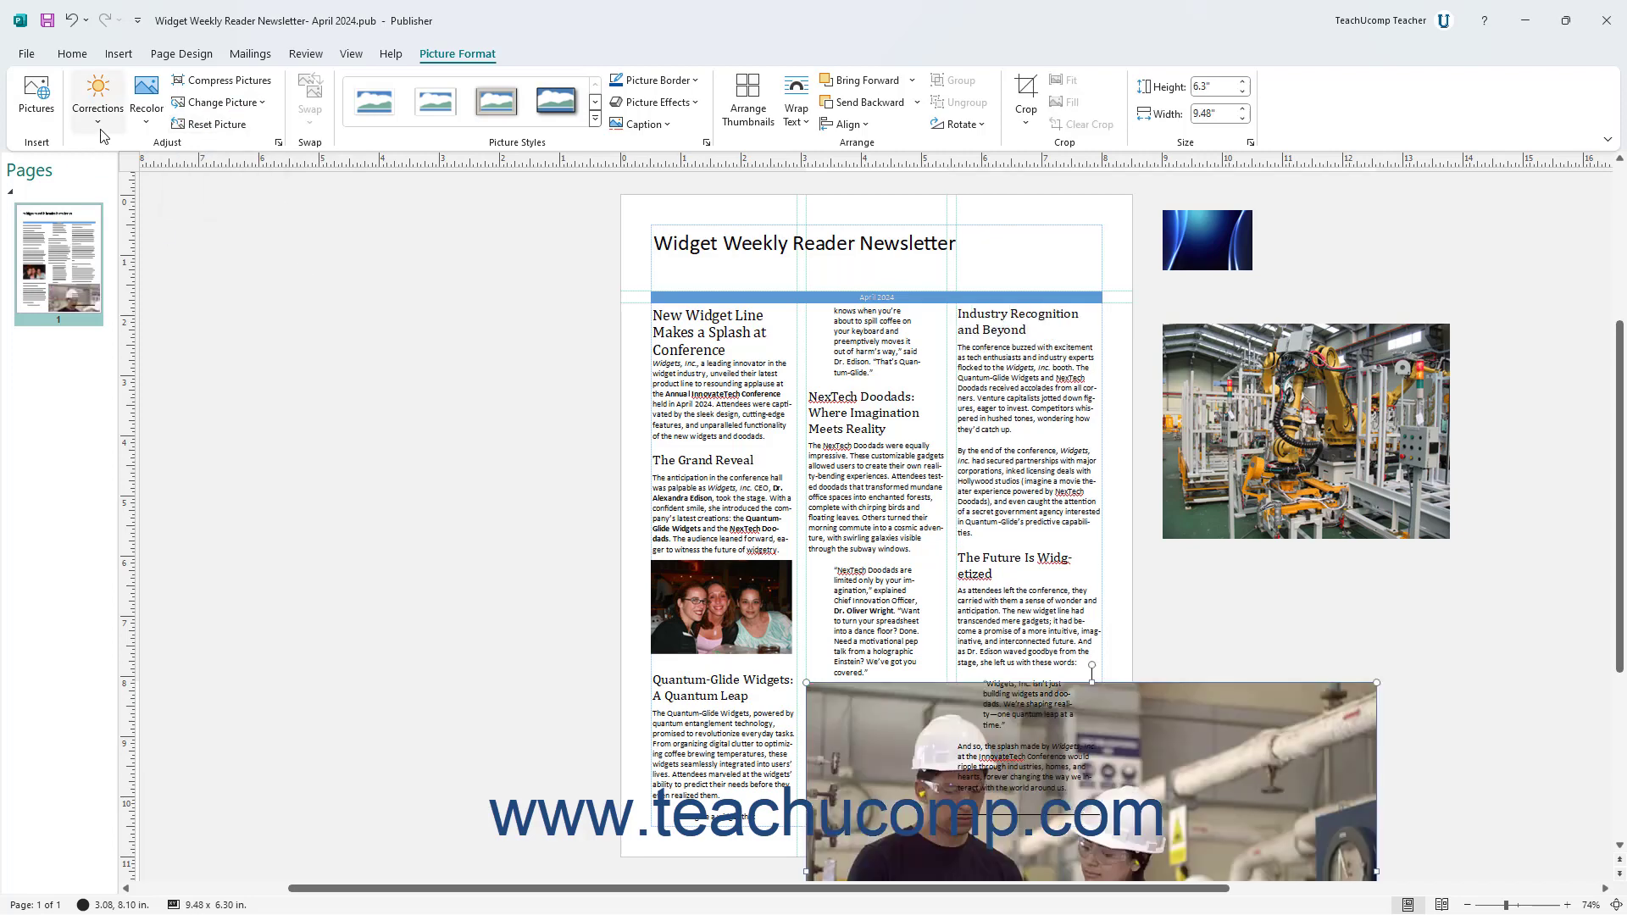
click(85, 20)
click(89, 38)
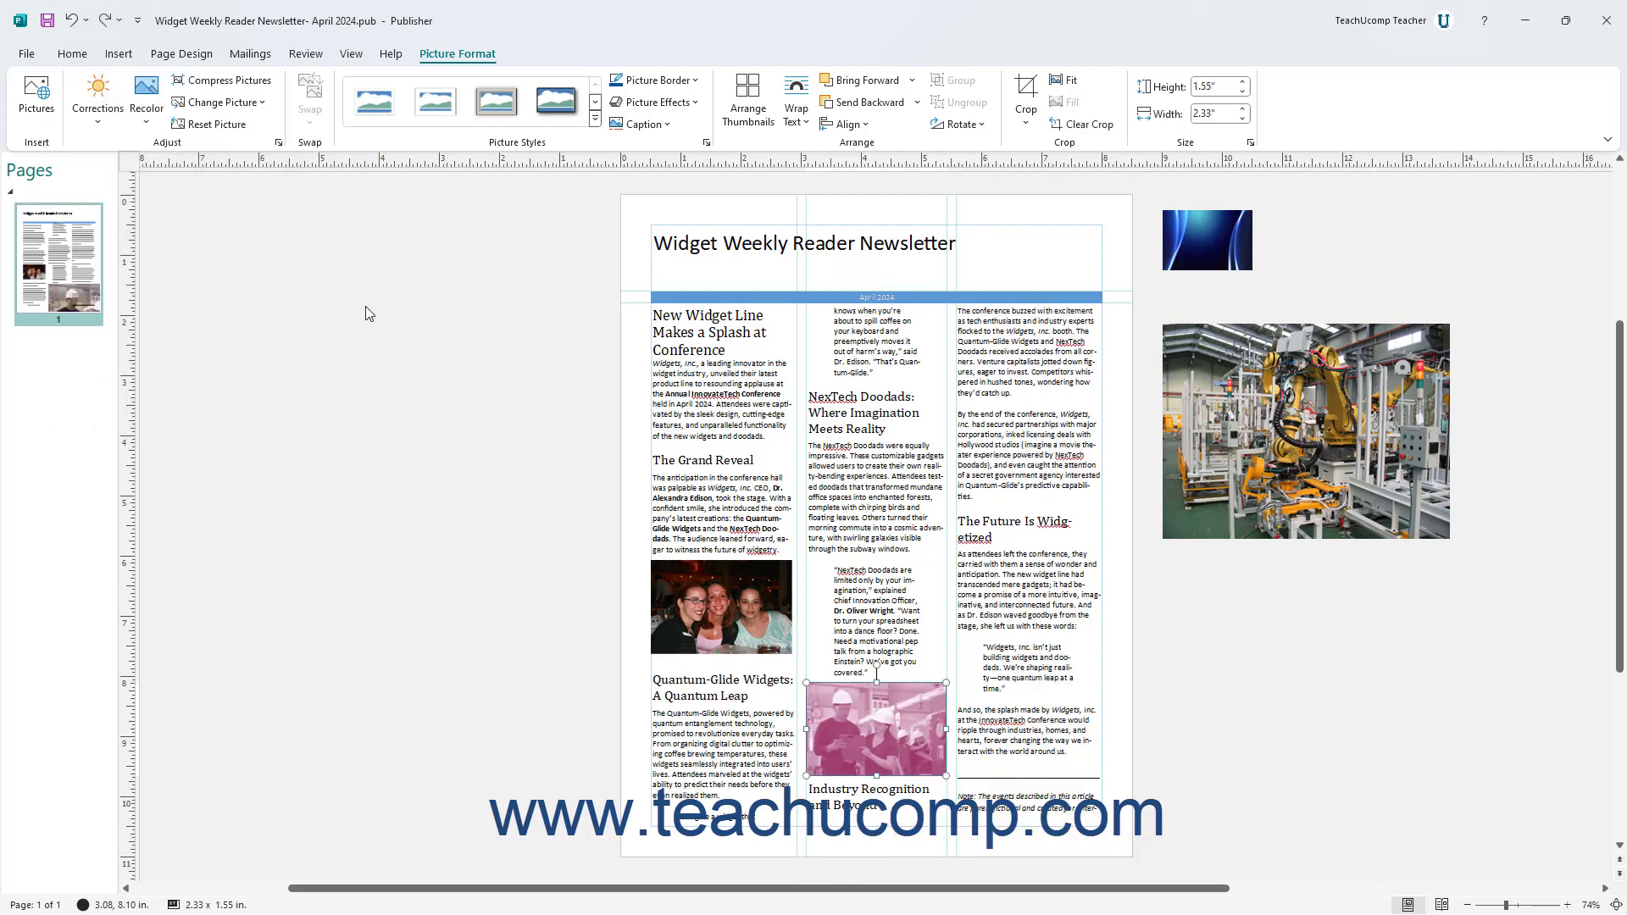
Step: Select the picture of the three women together with the workers picture, swap their positions, and swap them back
shift+click(763, 625)
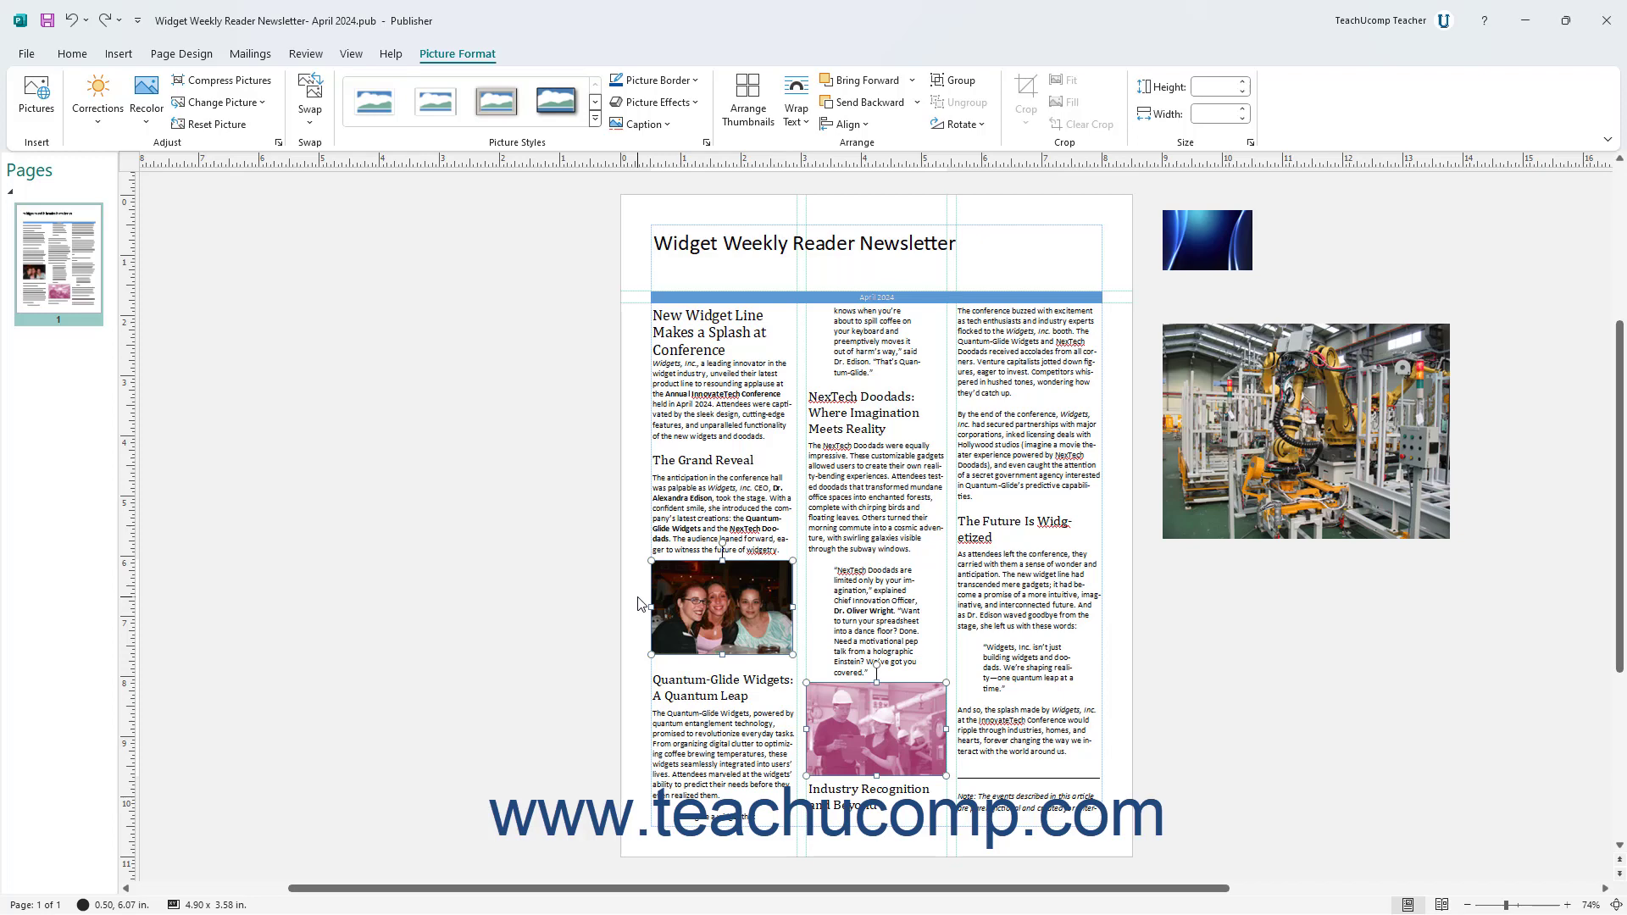
click(310, 97)
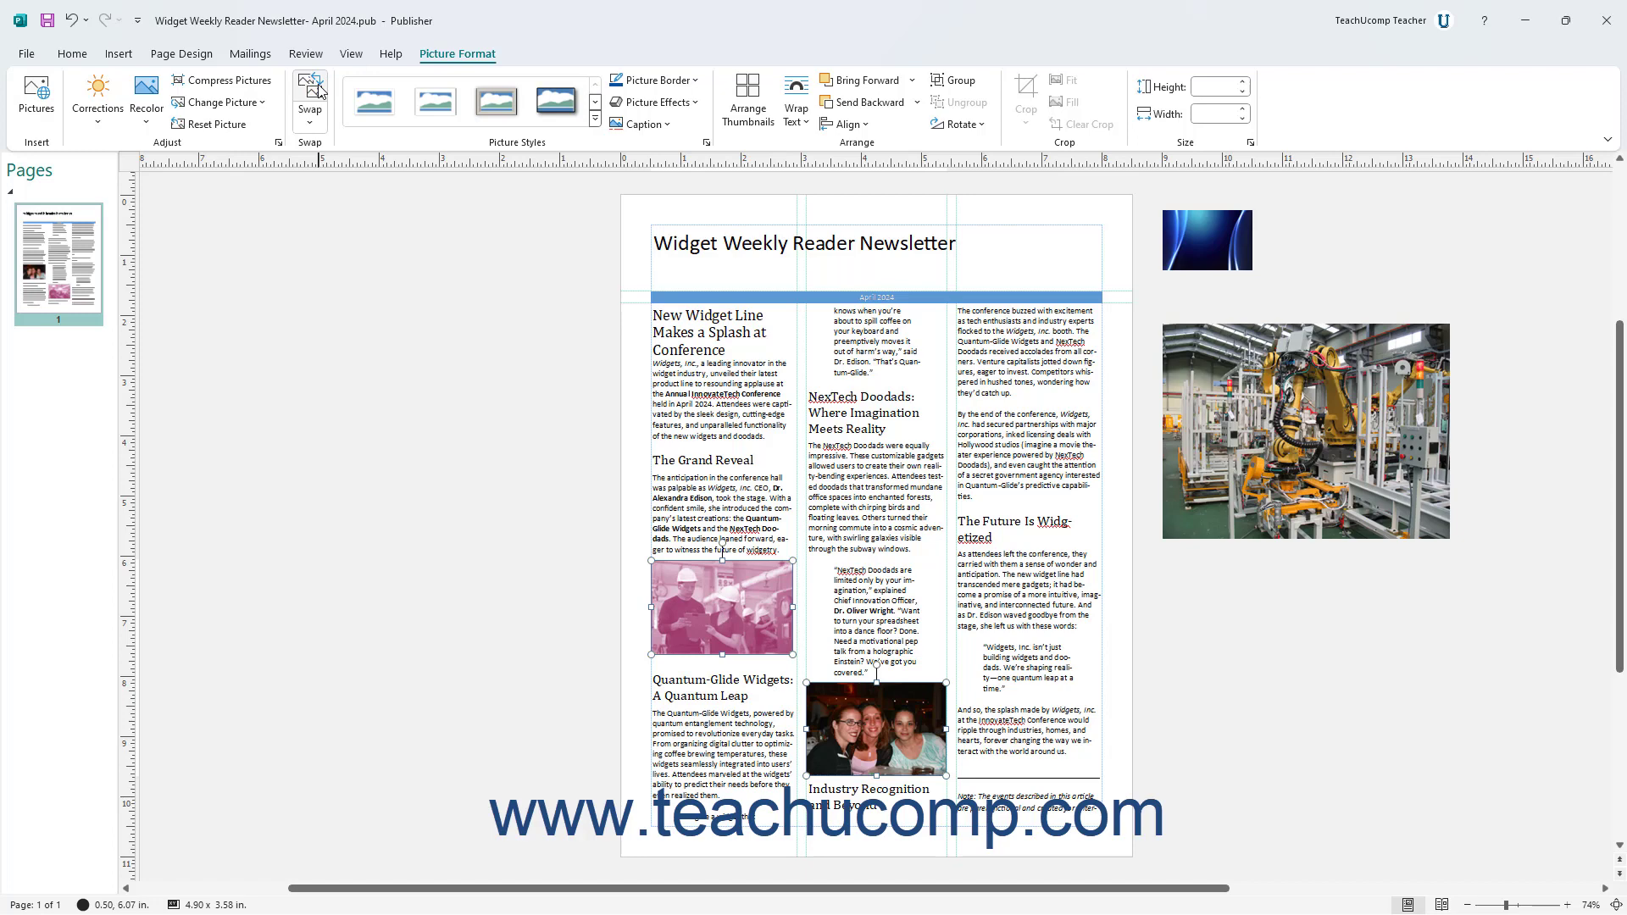
click(320, 90)
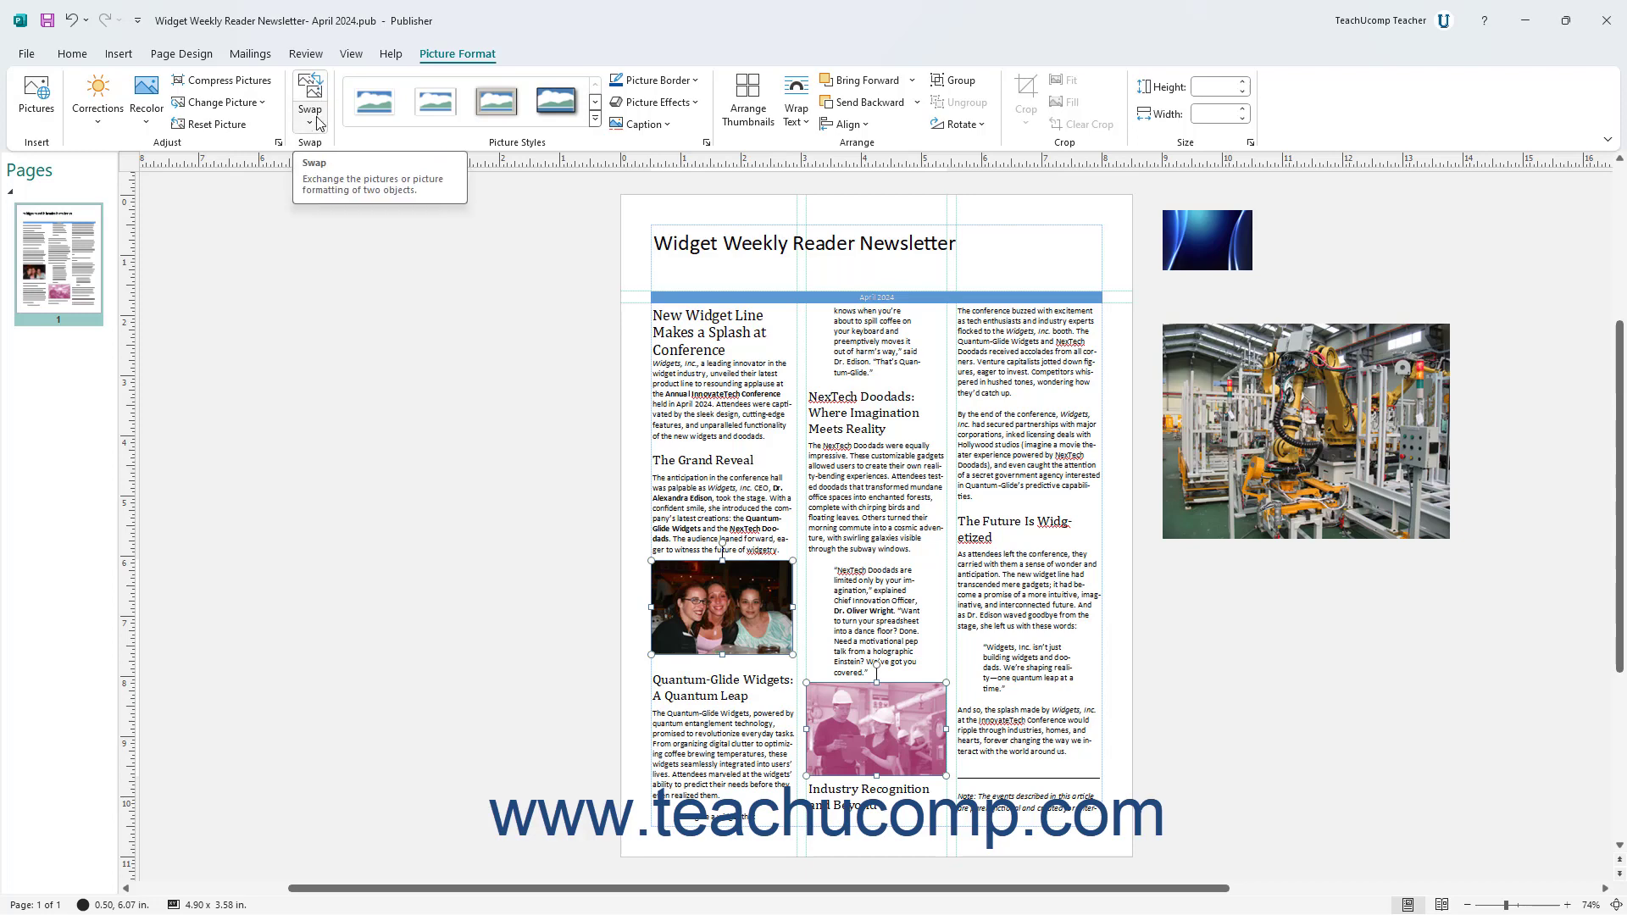
Step: Swap only the formatting between the picture of the three women and the workers picture, and swap it back
click(319, 123)
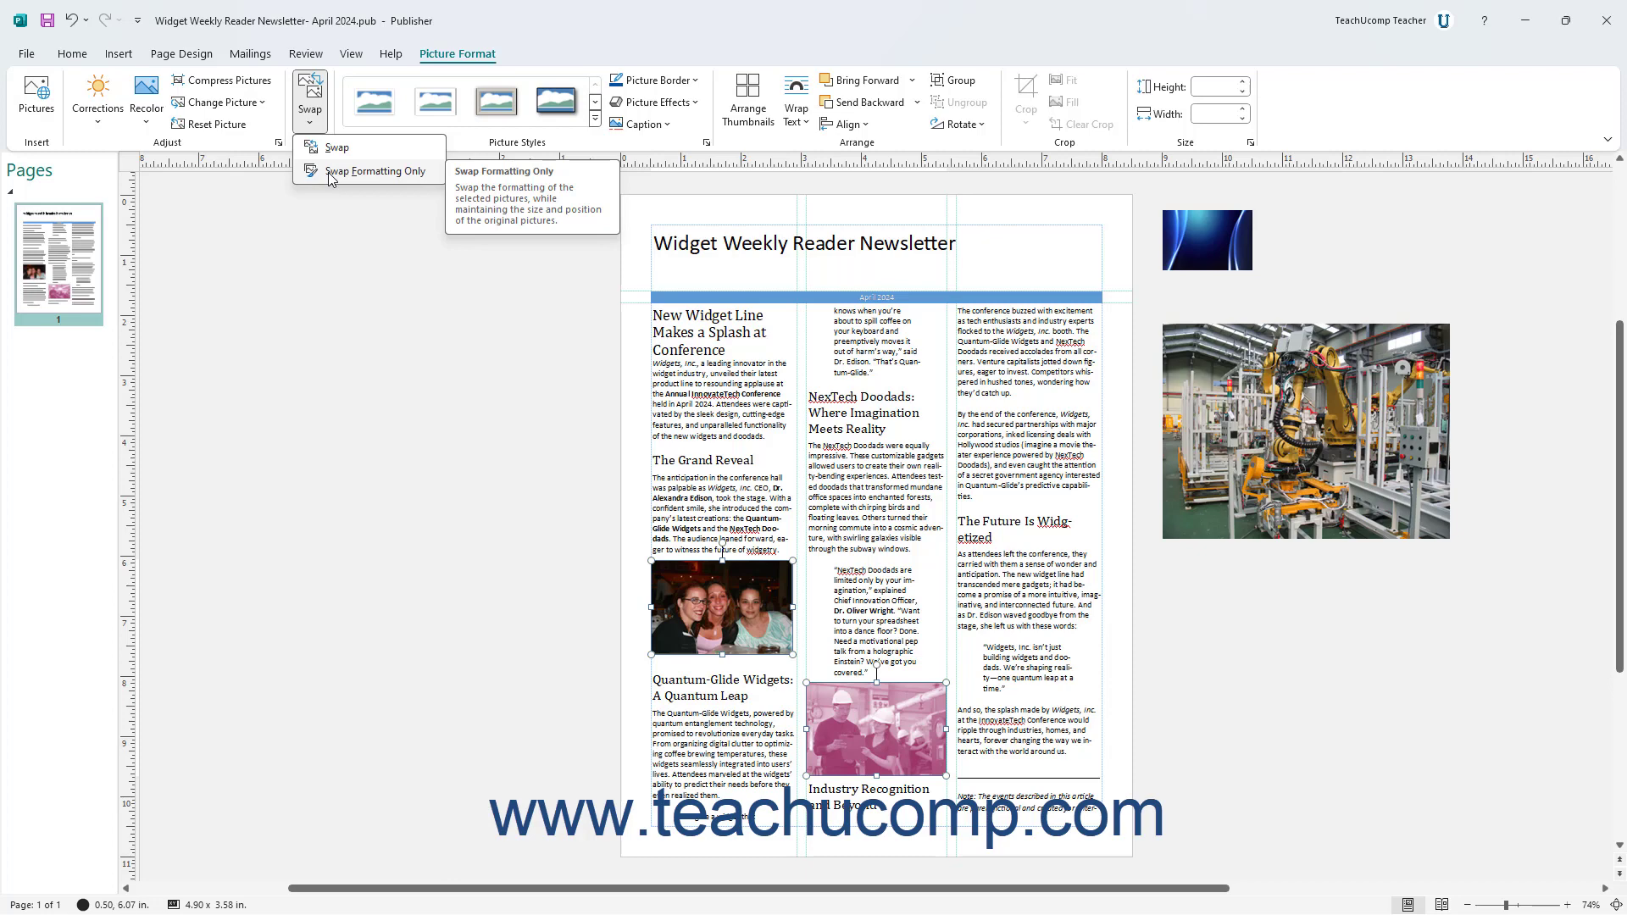
click(327, 171)
click(310, 123)
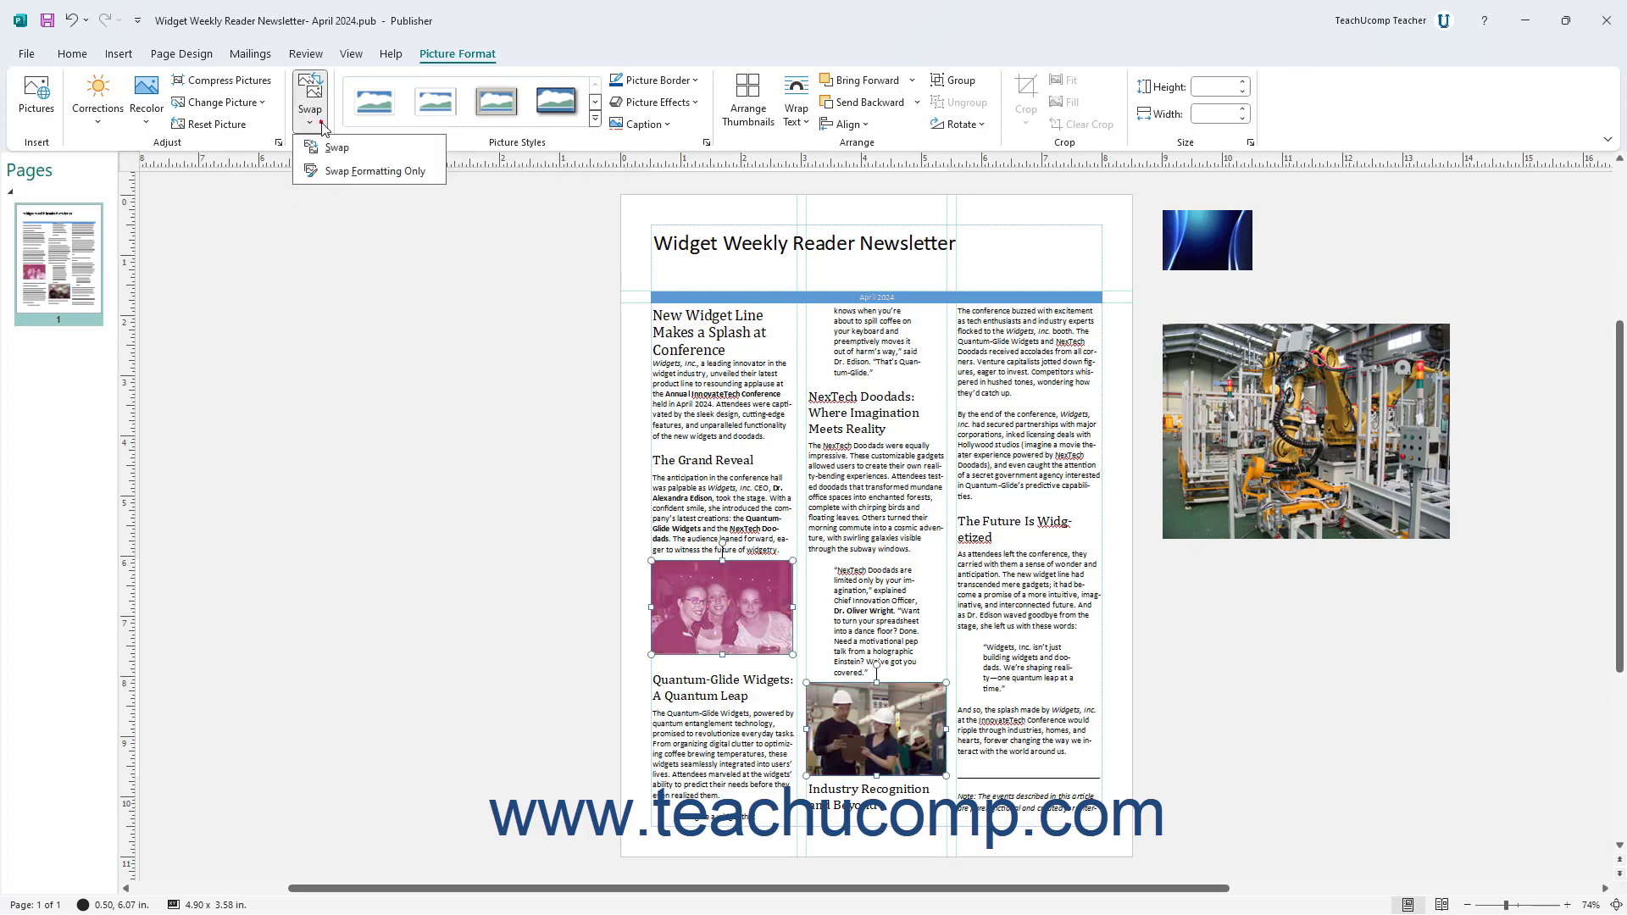
click(331, 172)
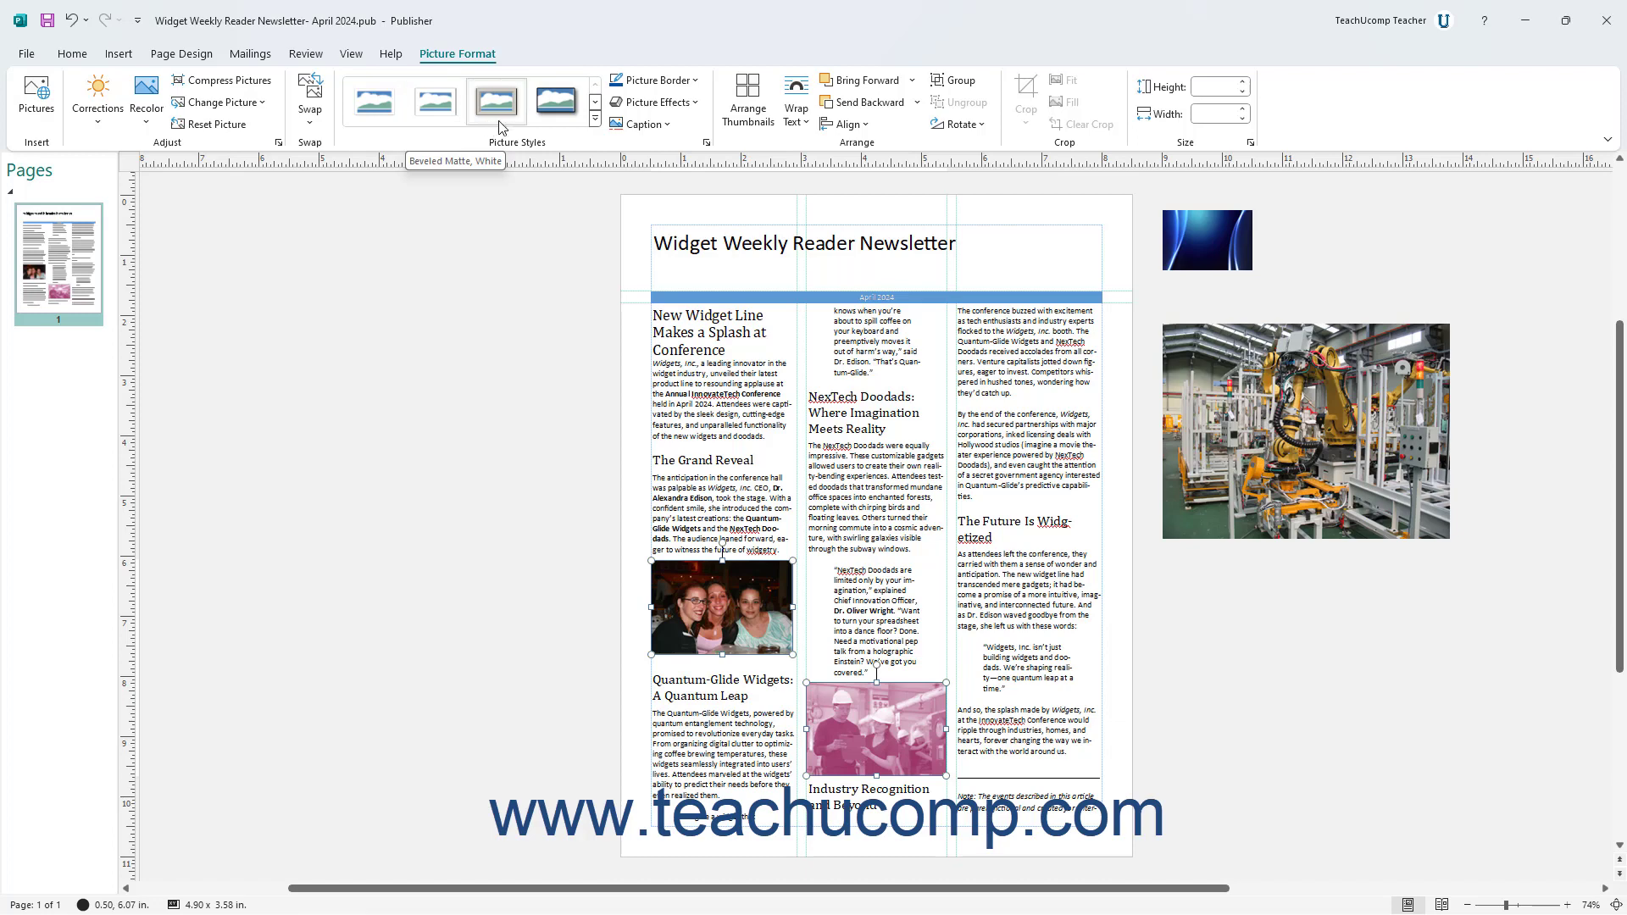
Step: Apply the thick grey beveled picture style with rounded corners to both selected pictures, undo it, and deselect them
click(596, 119)
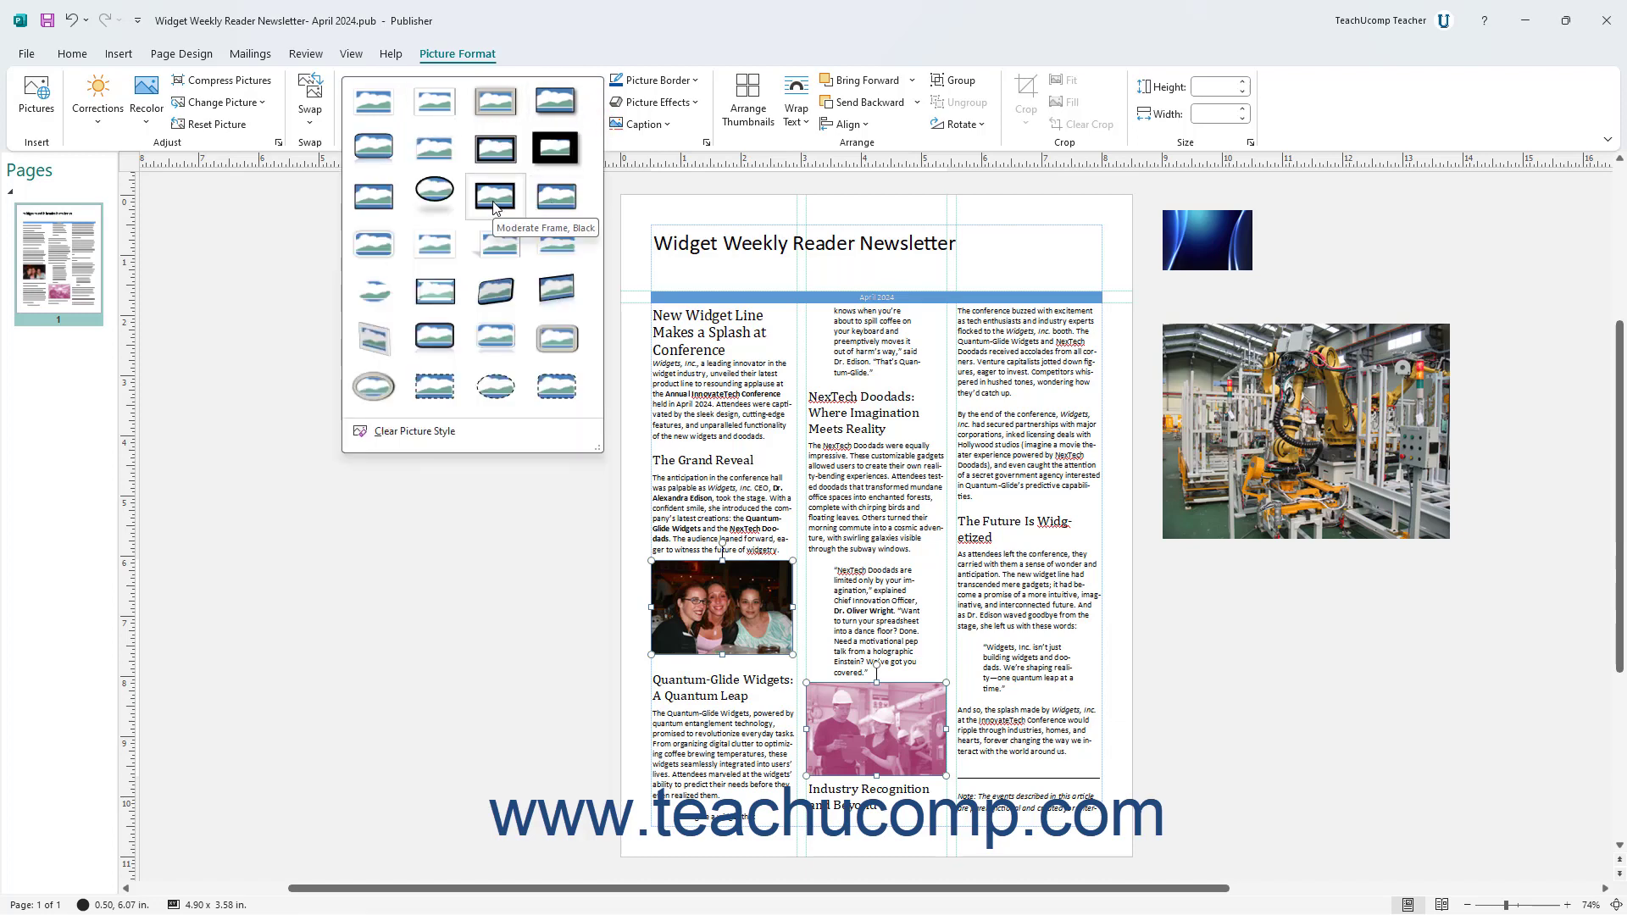
click(547, 343)
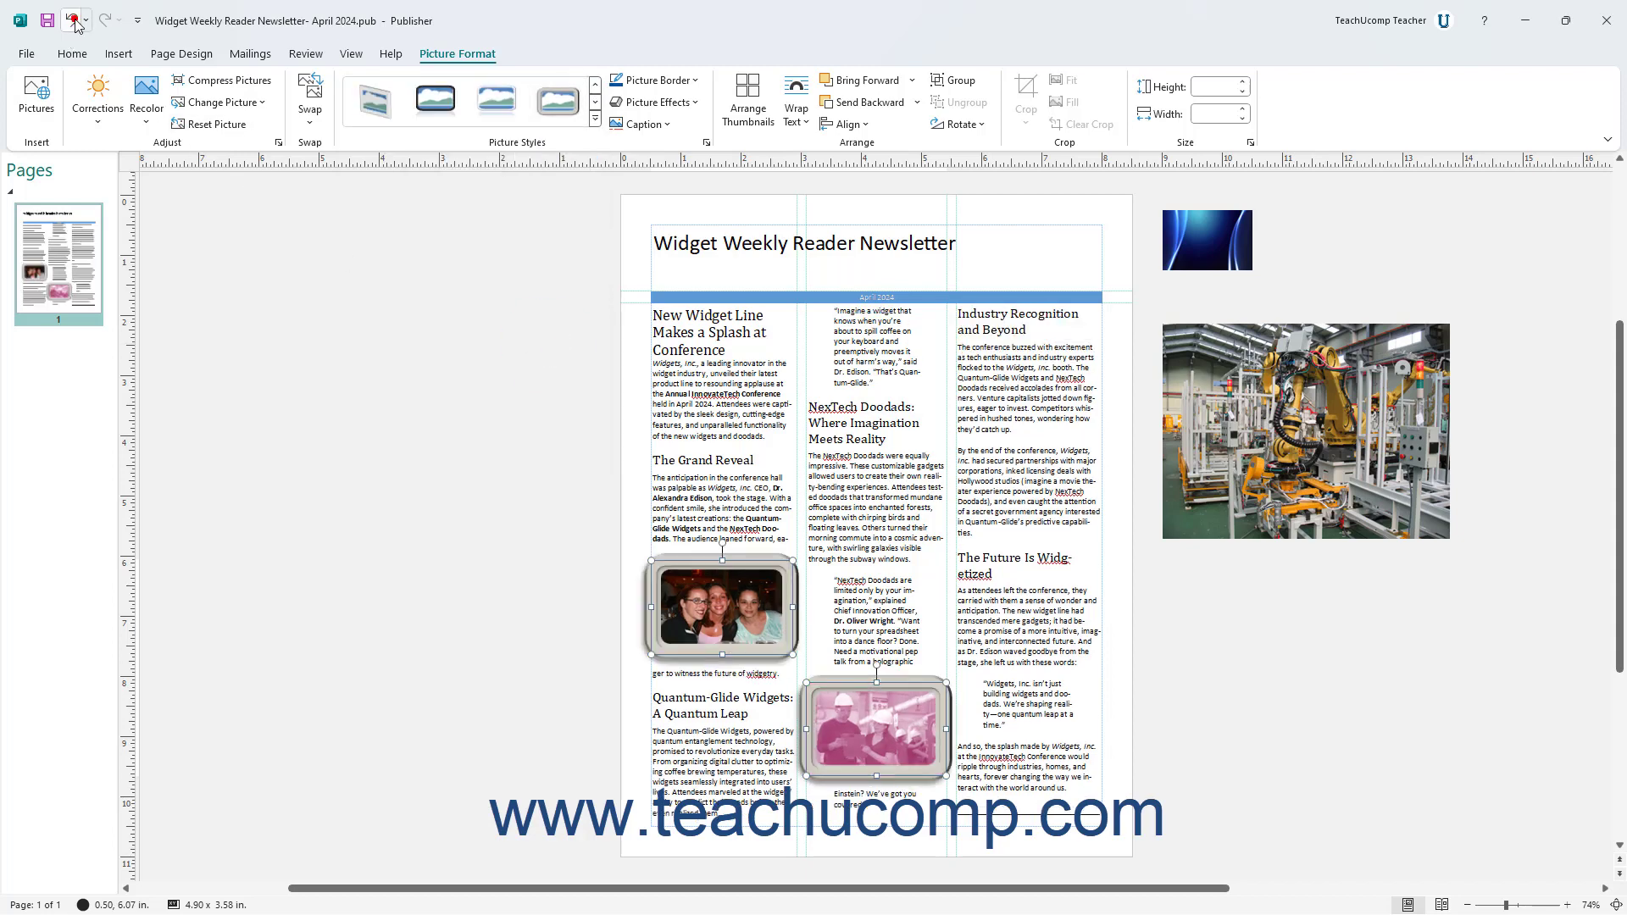
key(ctrl+z)
click(557, 572)
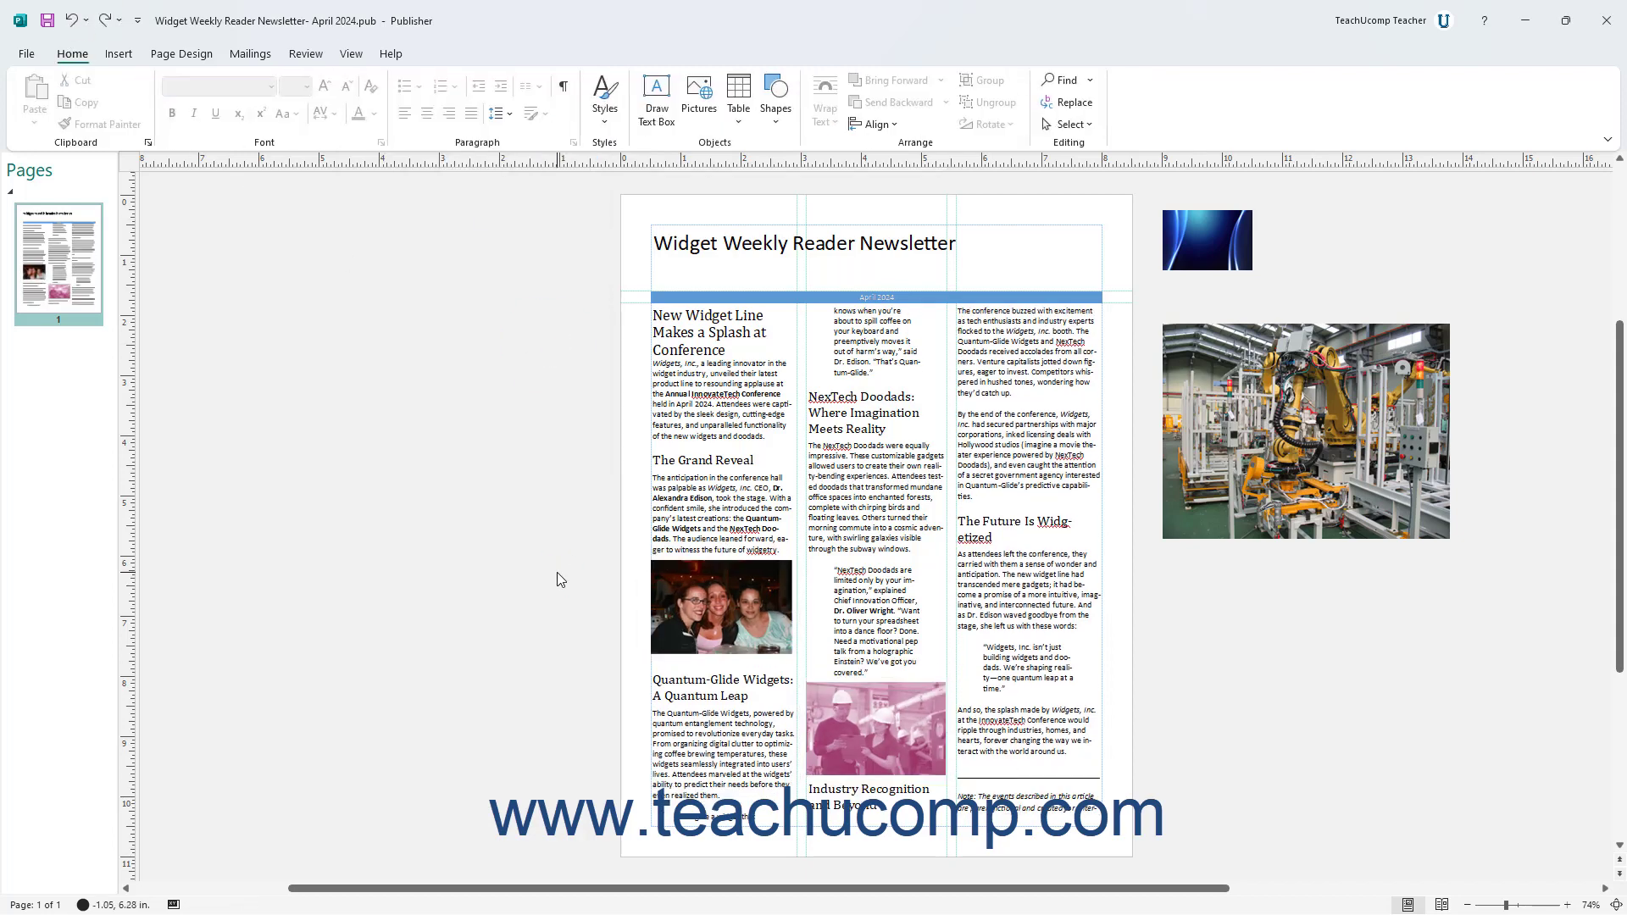
Step: Give the workers picture a border in the dark blue scheme color, and undo the border
click(850, 701)
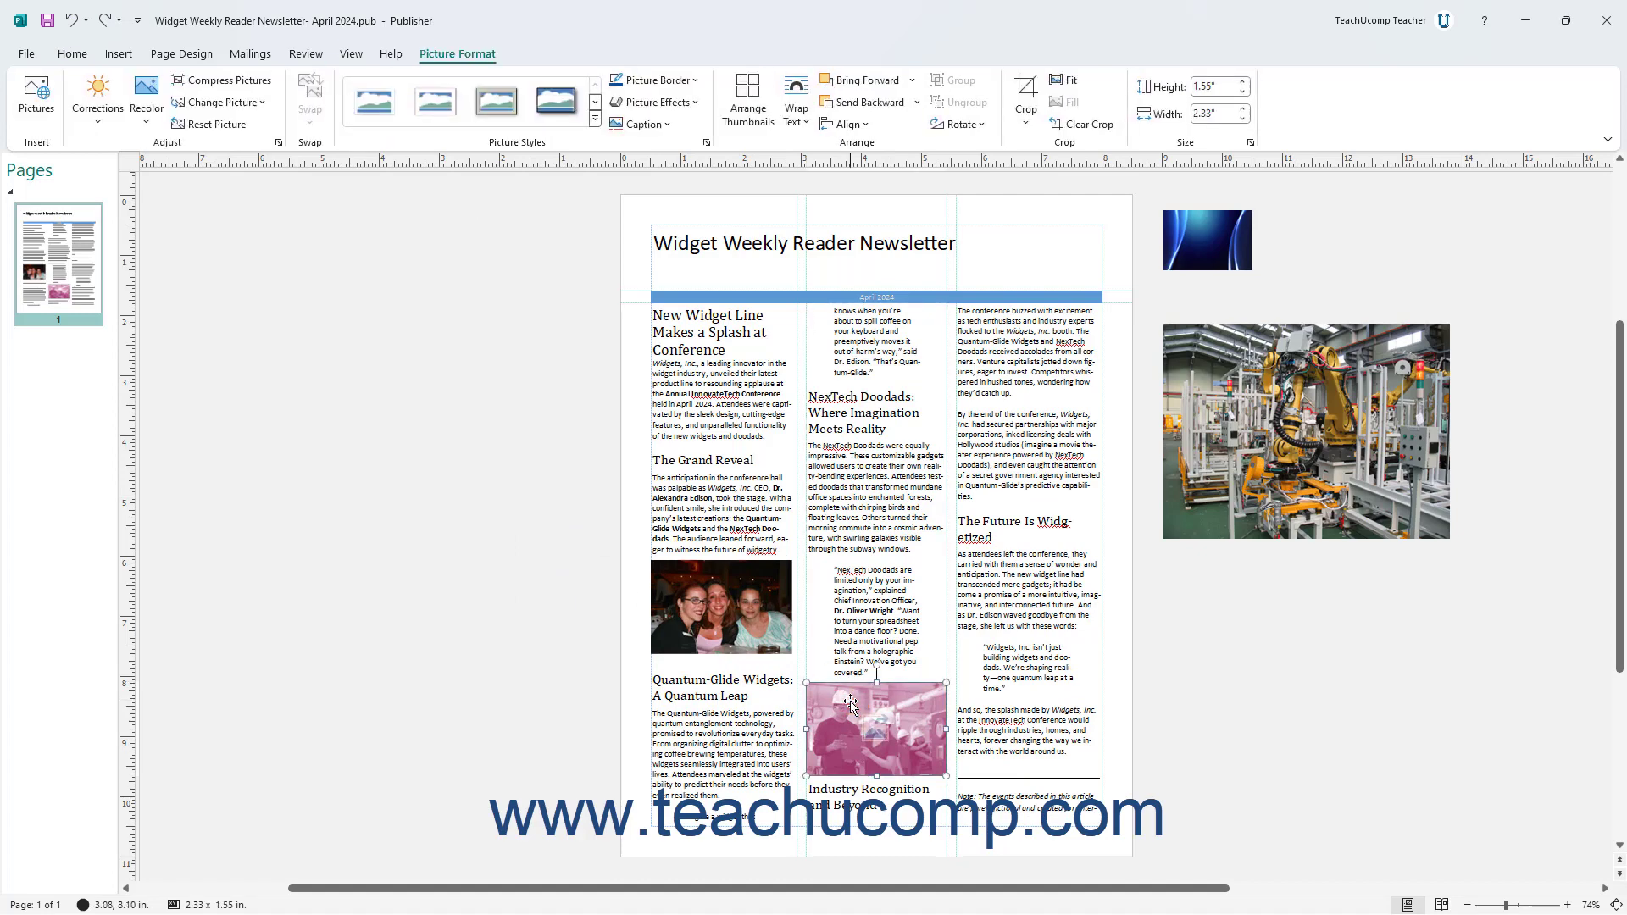
click(696, 82)
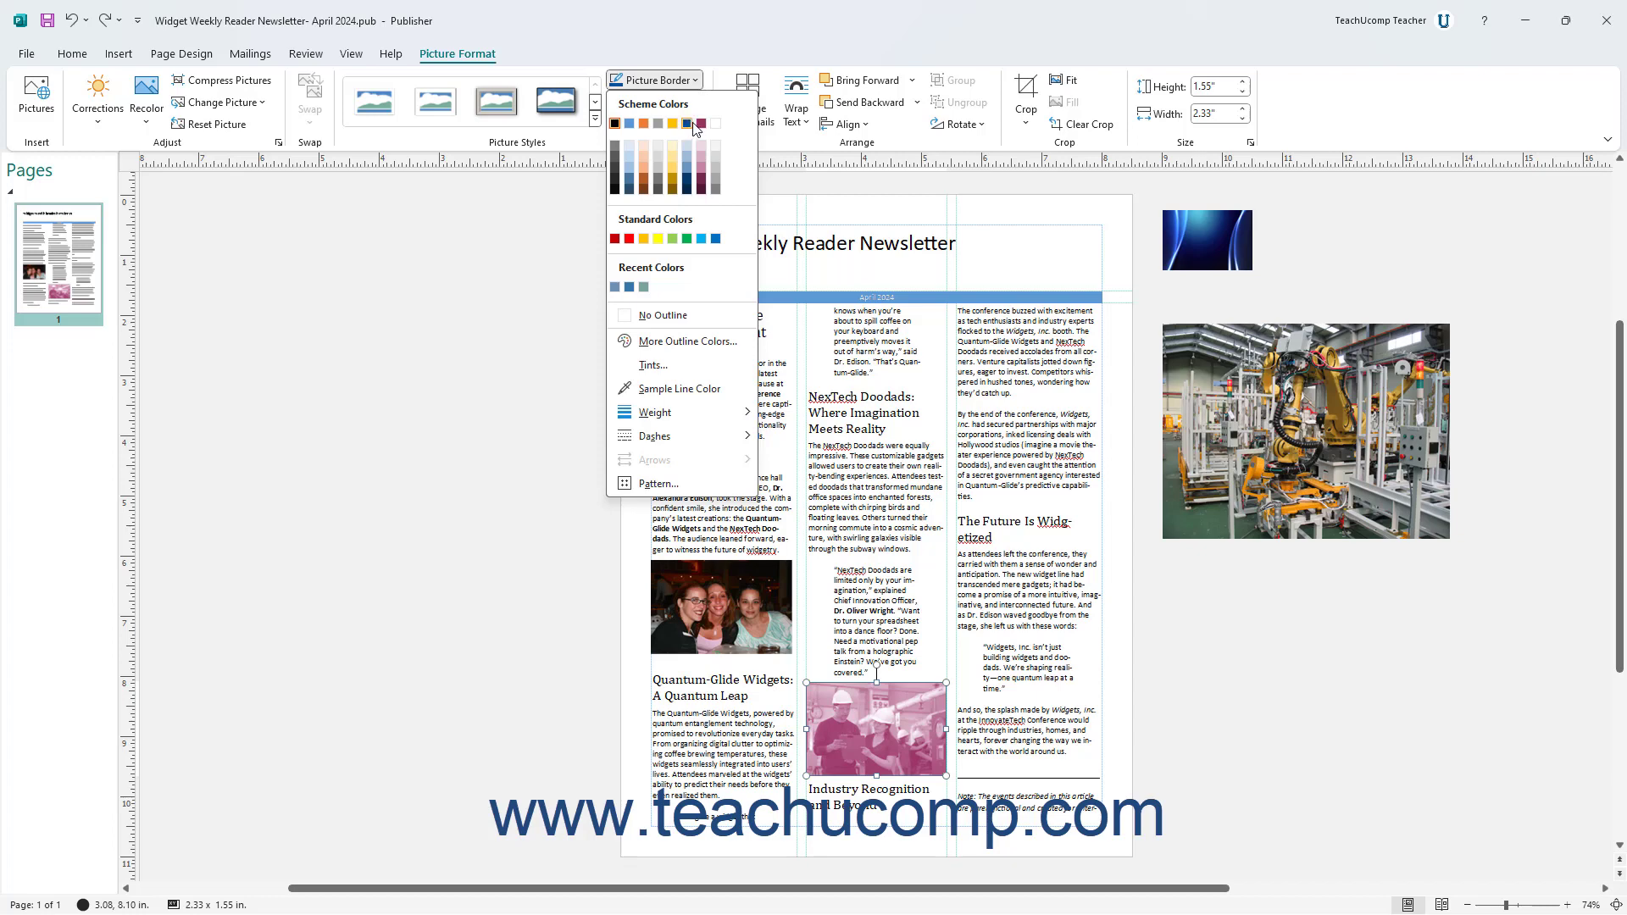
click(688, 124)
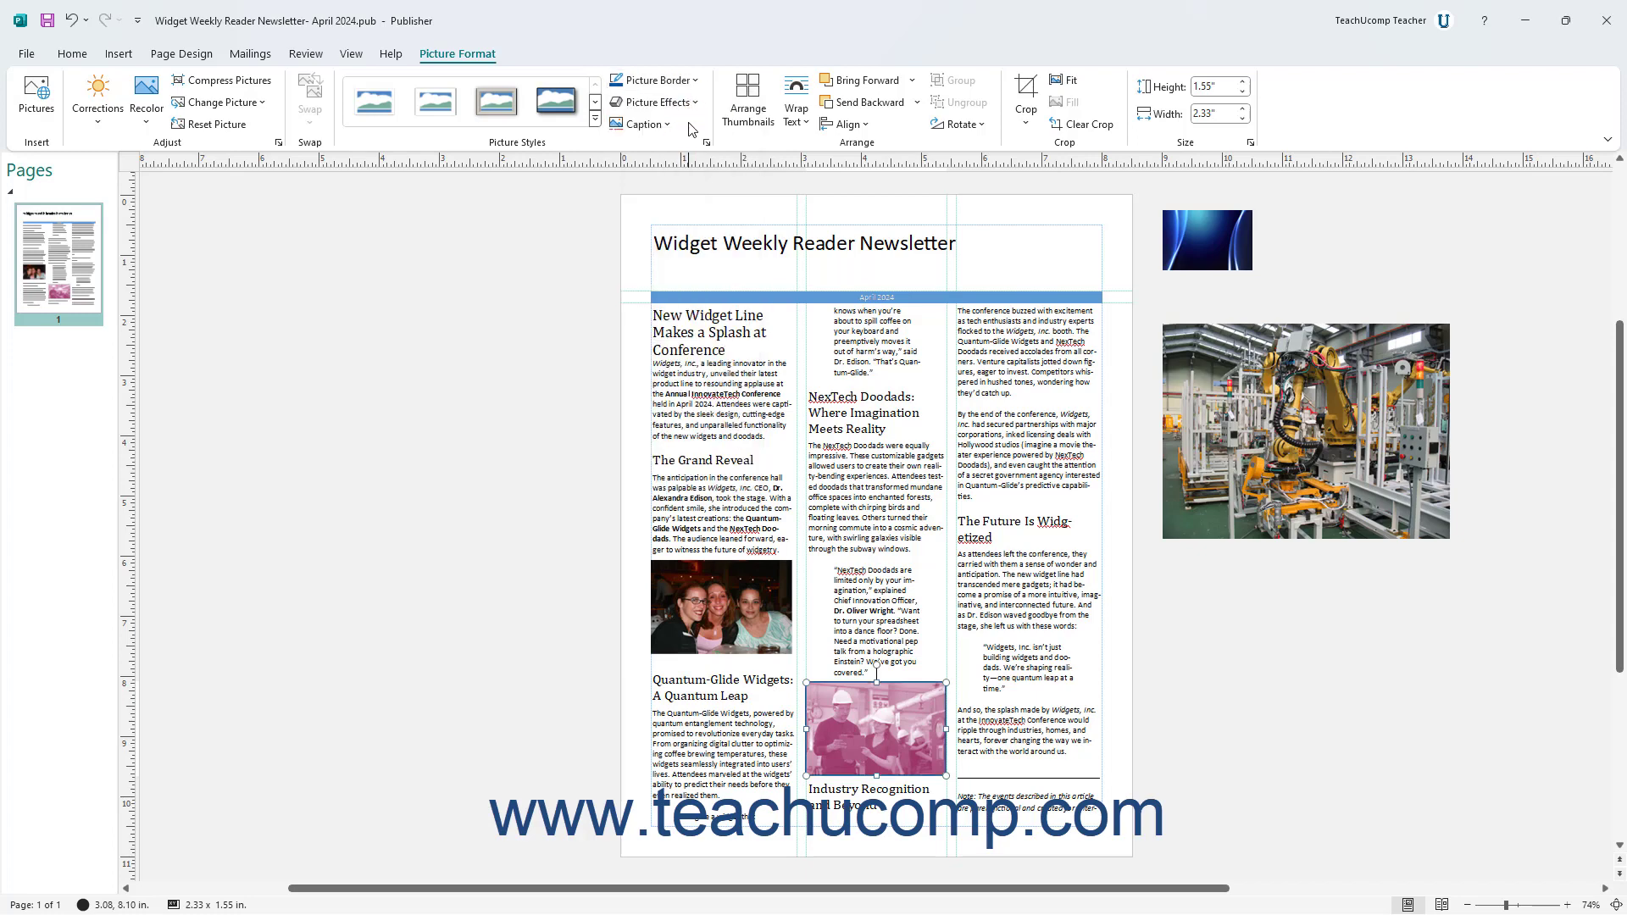
click(71, 21)
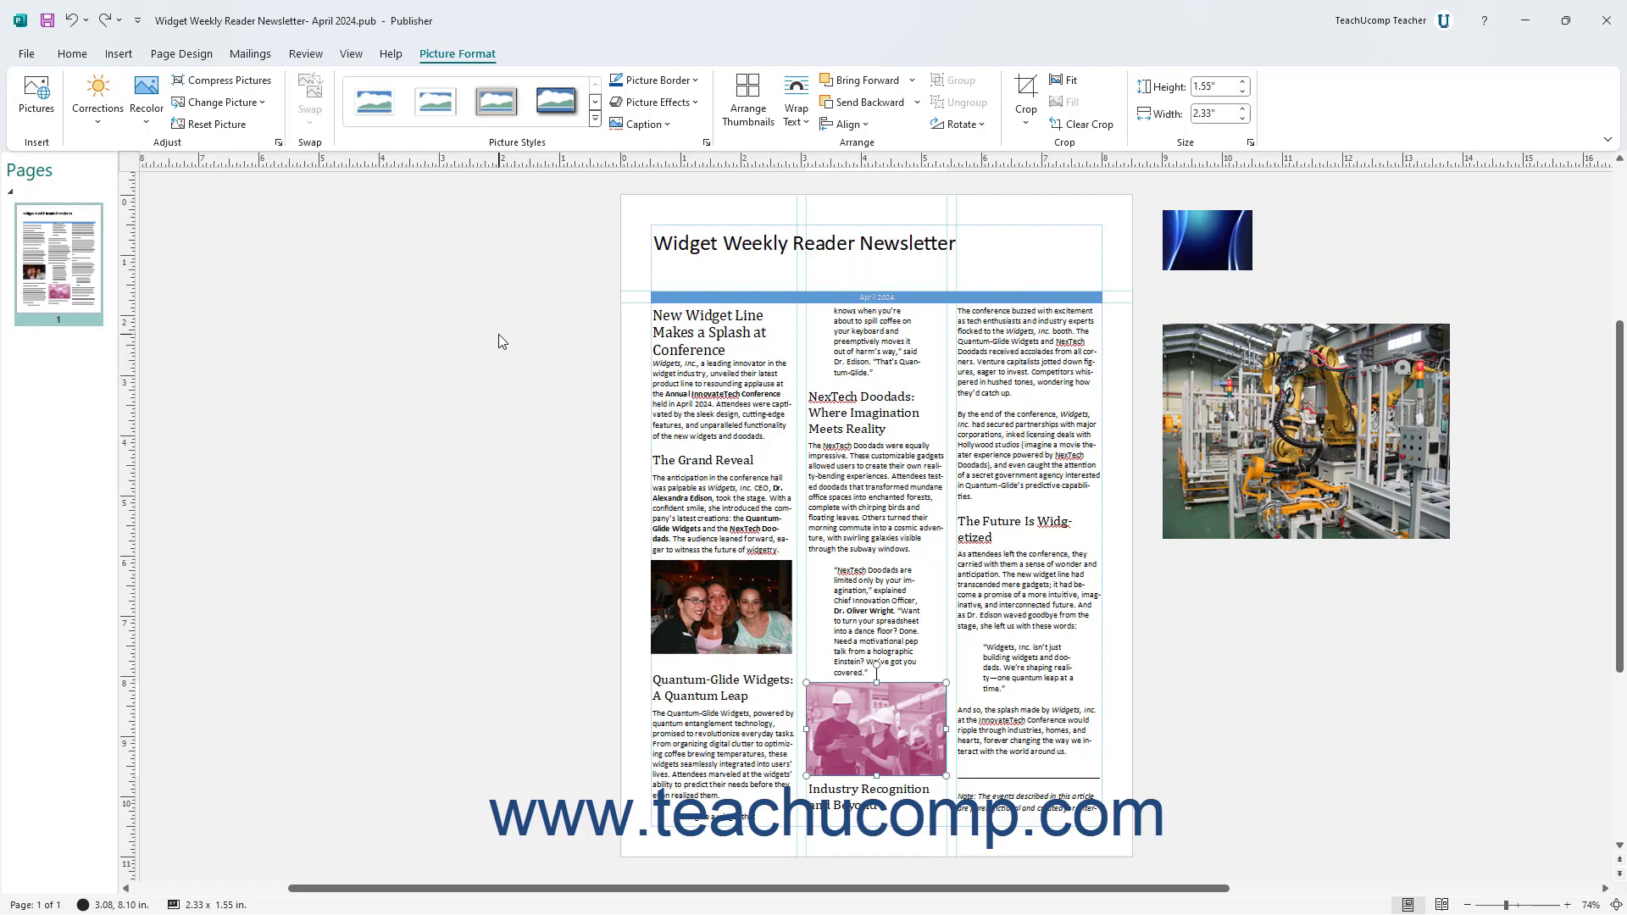
Step: Add a reflection effect below the workers picture using the middle variation of the last row, and undo it
click(694, 106)
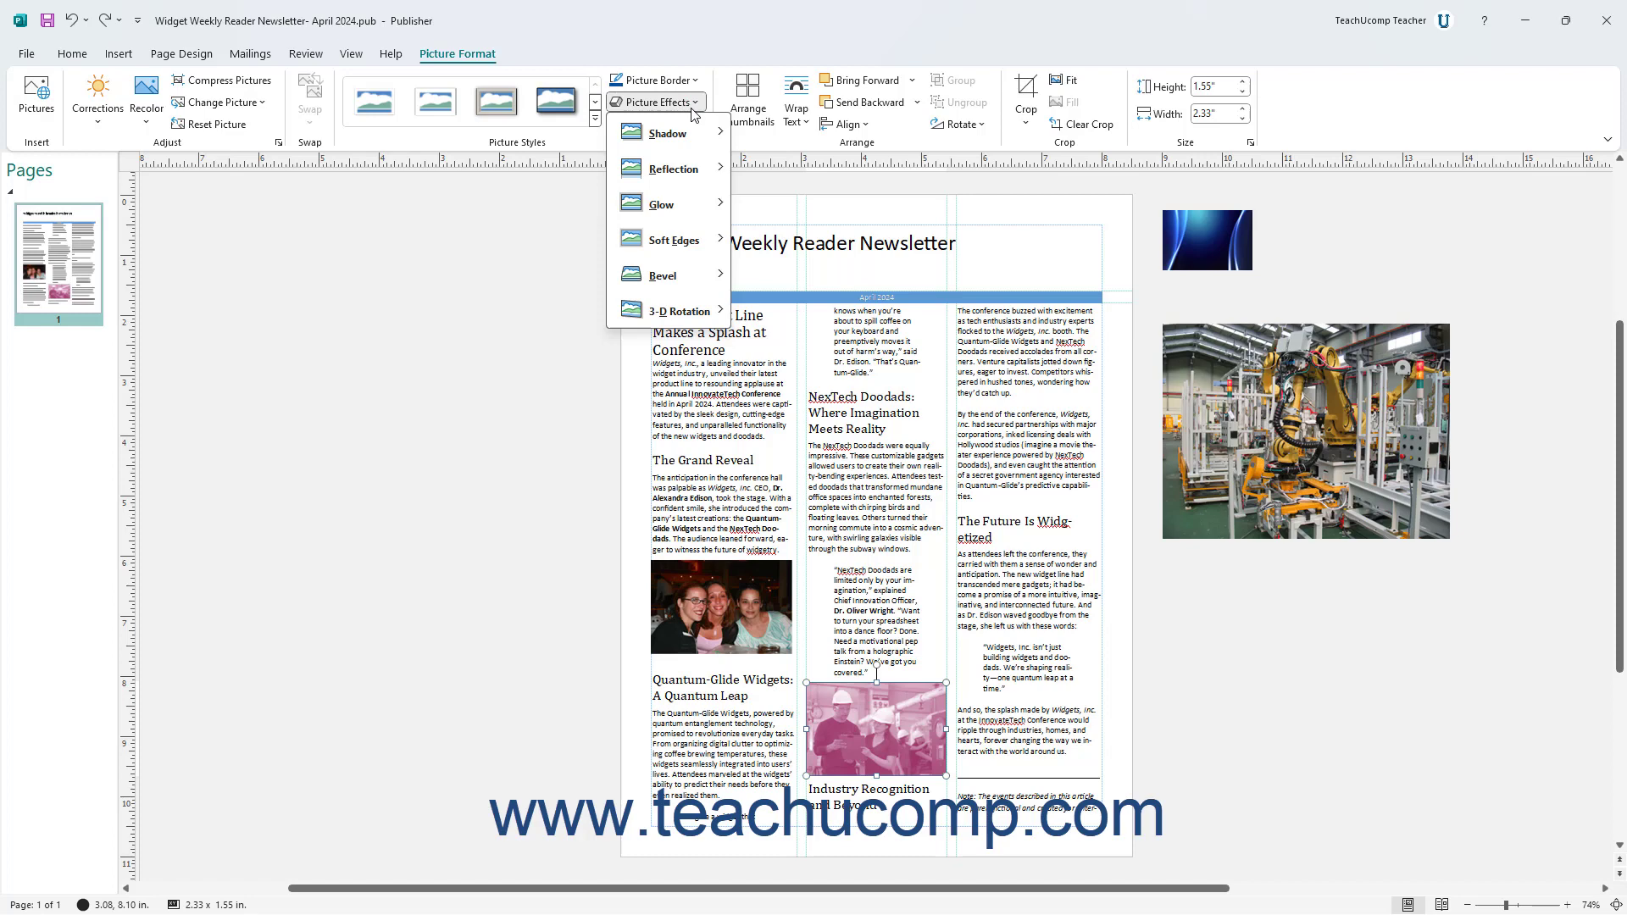
mouse_move(693, 172)
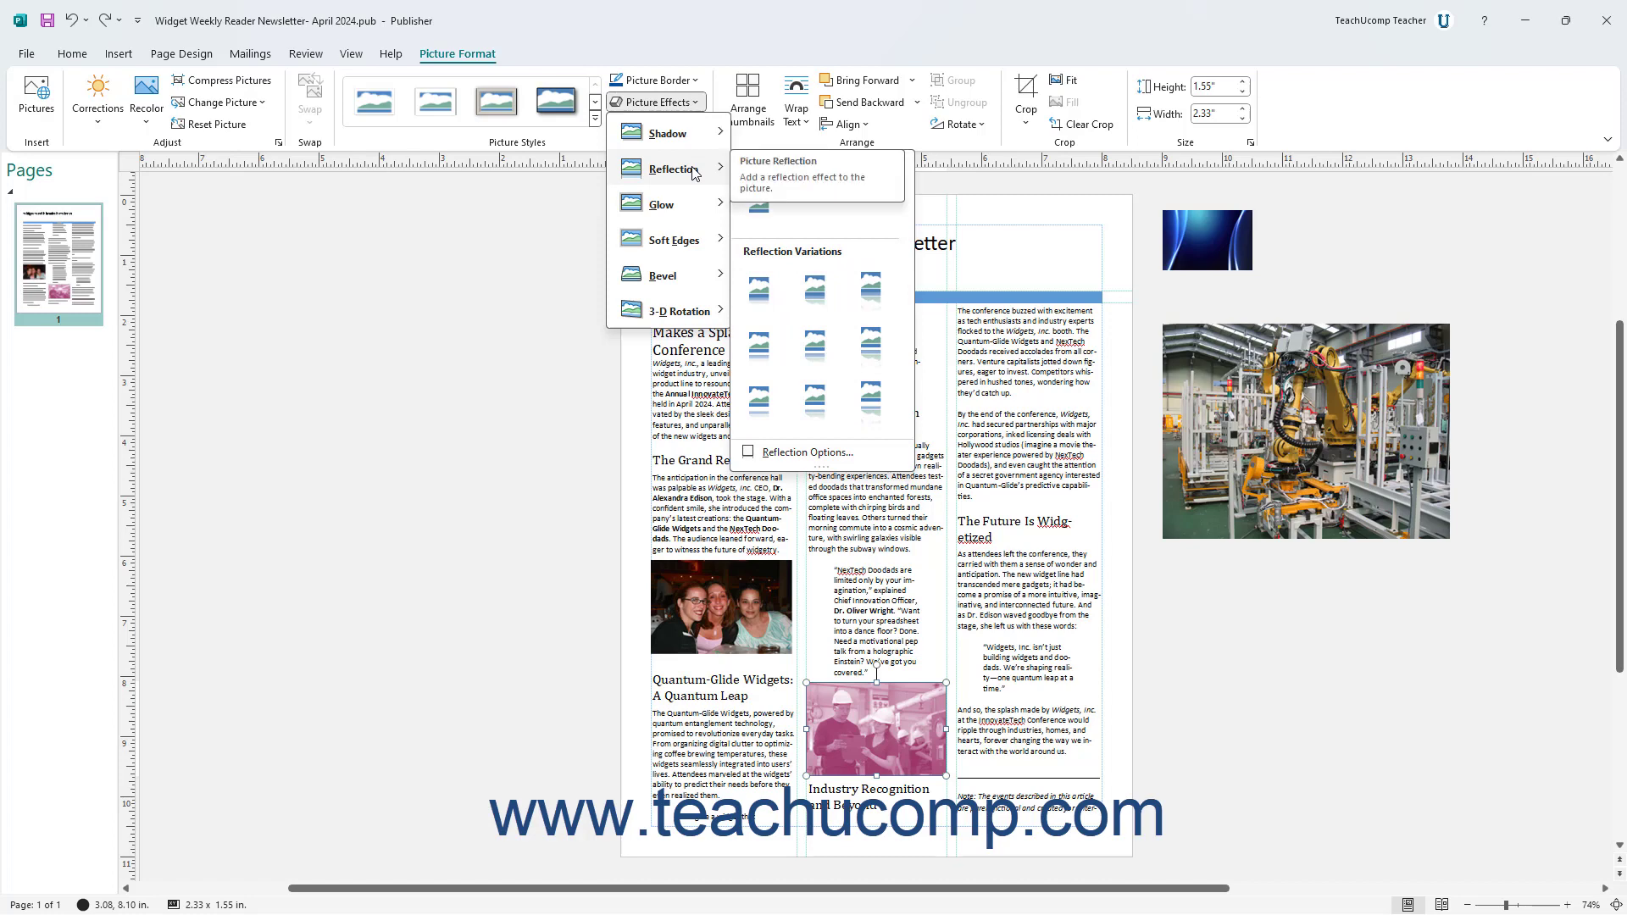
click(837, 398)
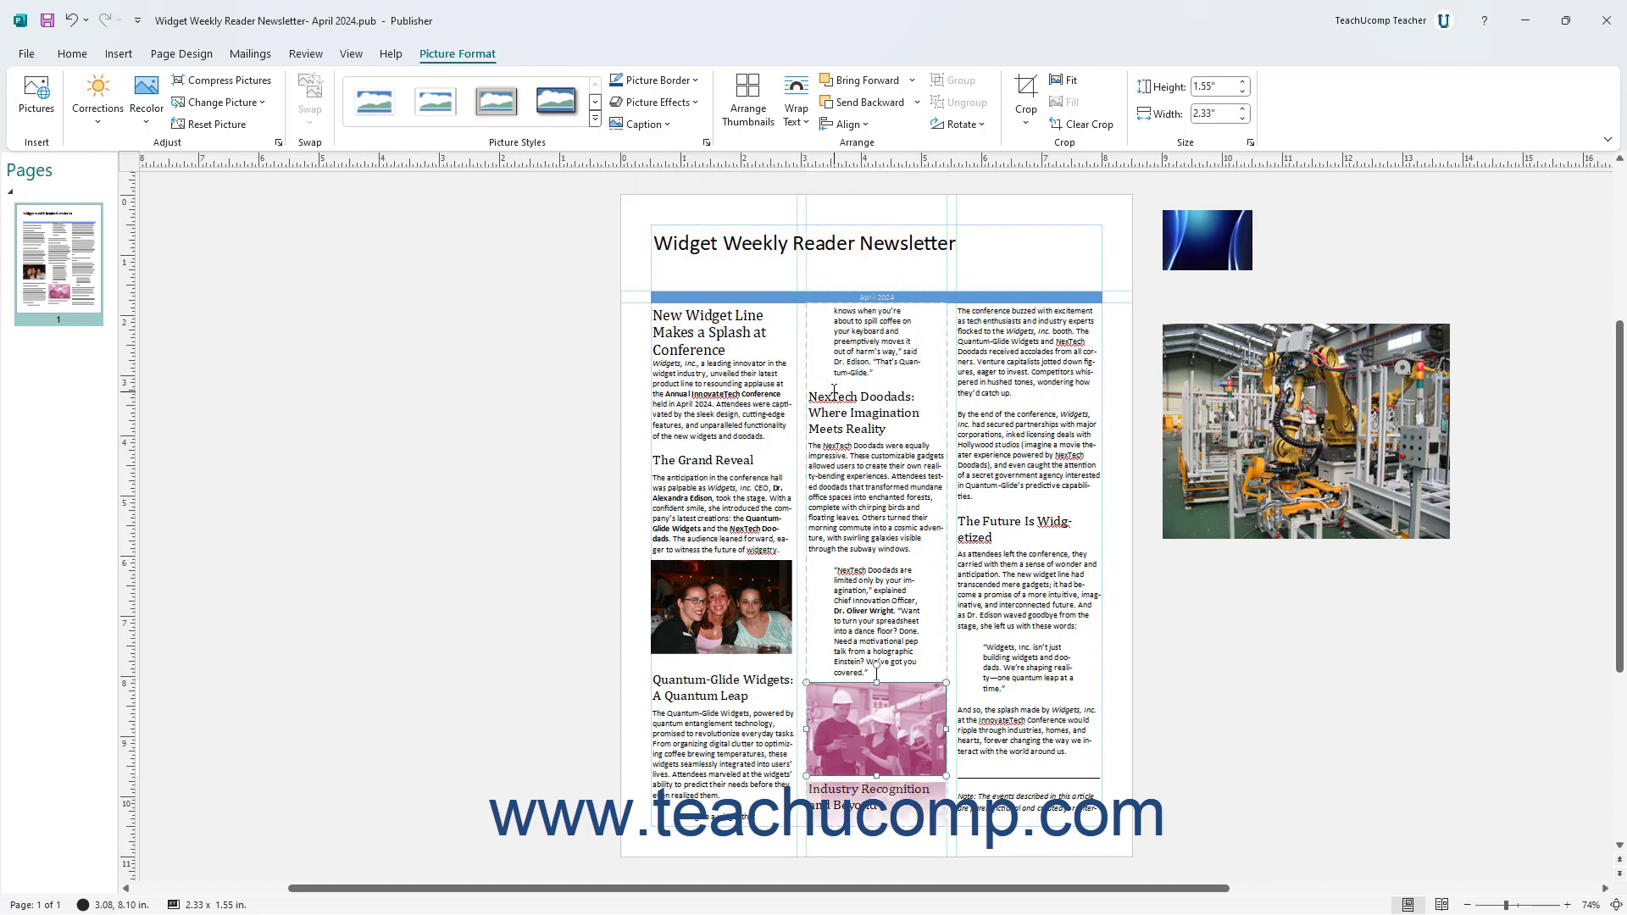
click(74, 24)
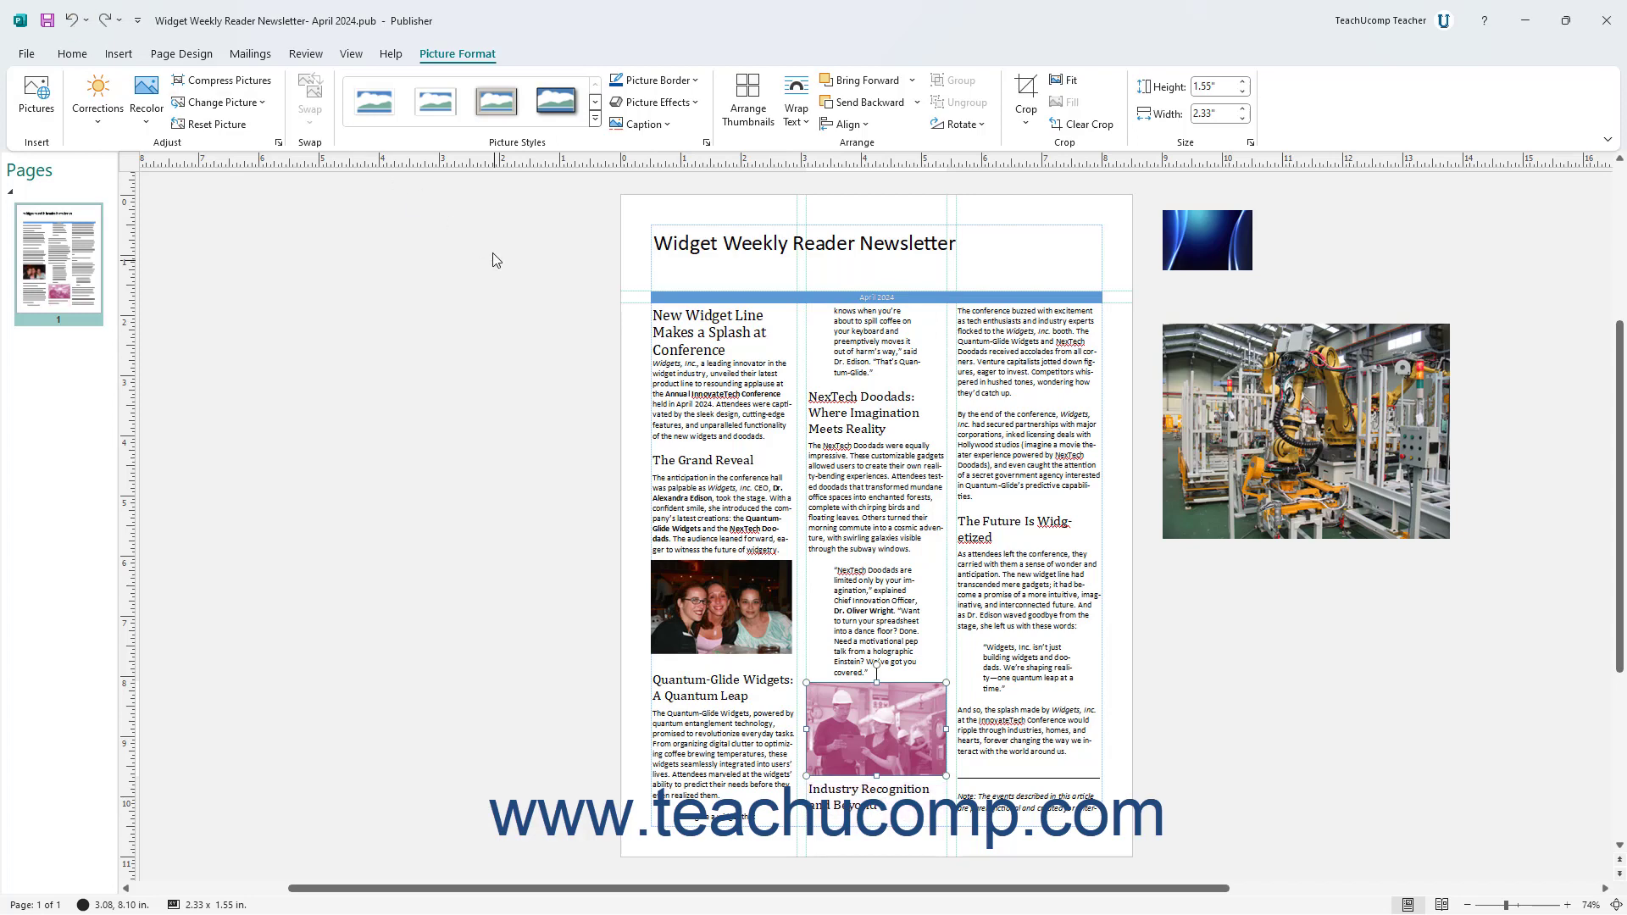
Step: Add an overlay caption reading "Doodads" across the upper edge of the workers picture, and undo the whole caption
click(641, 134)
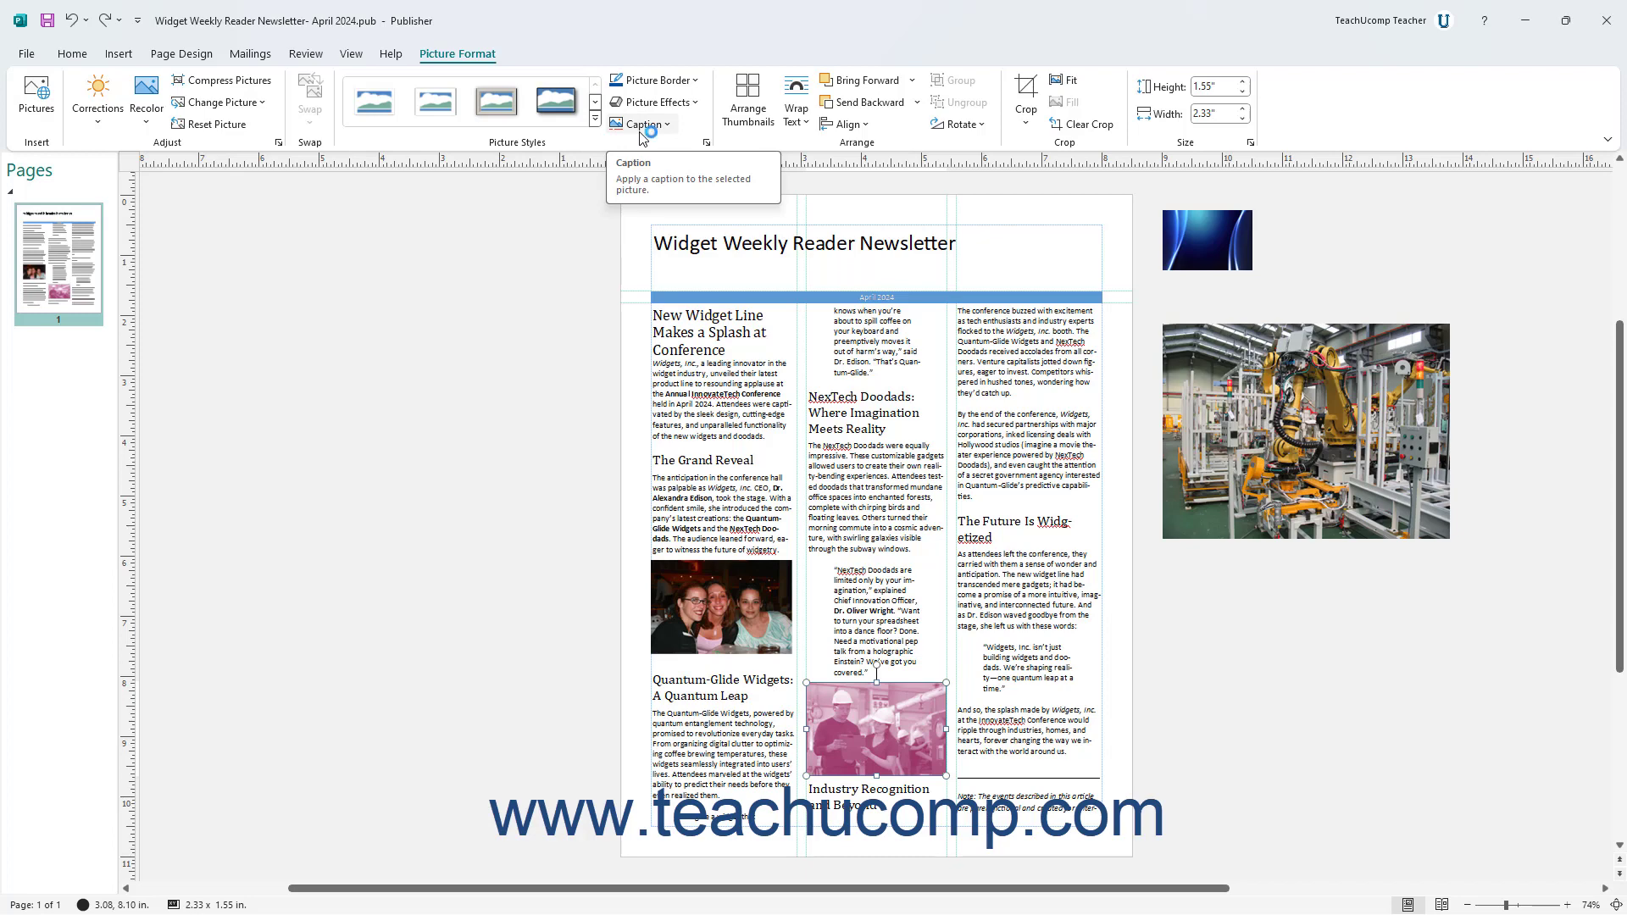
click(642, 127)
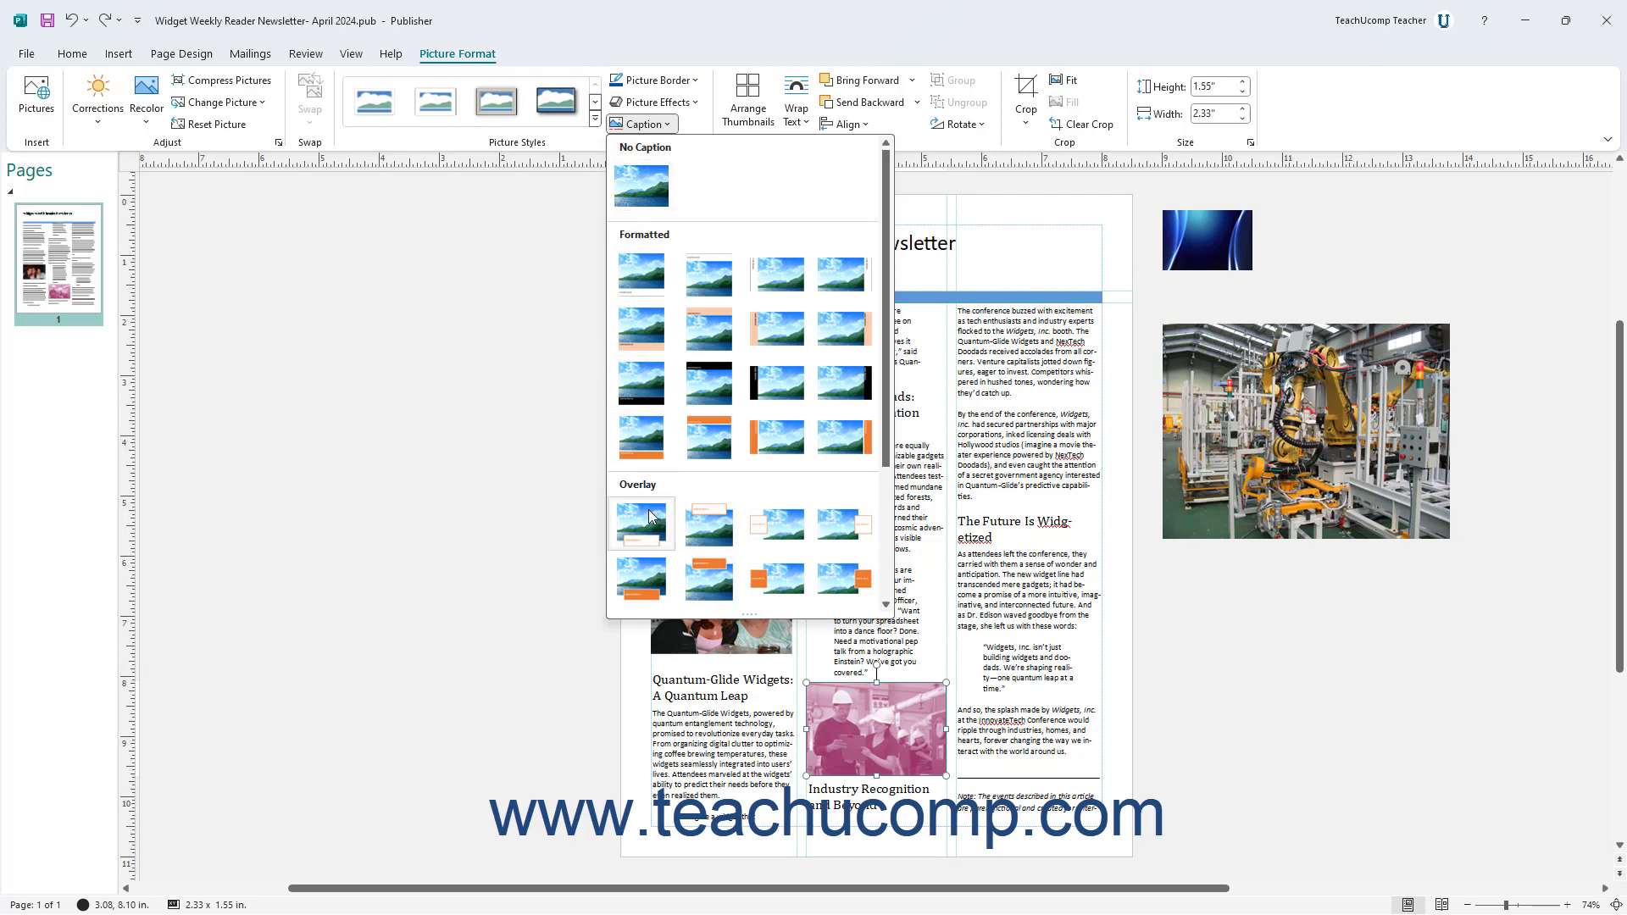
click(709, 525)
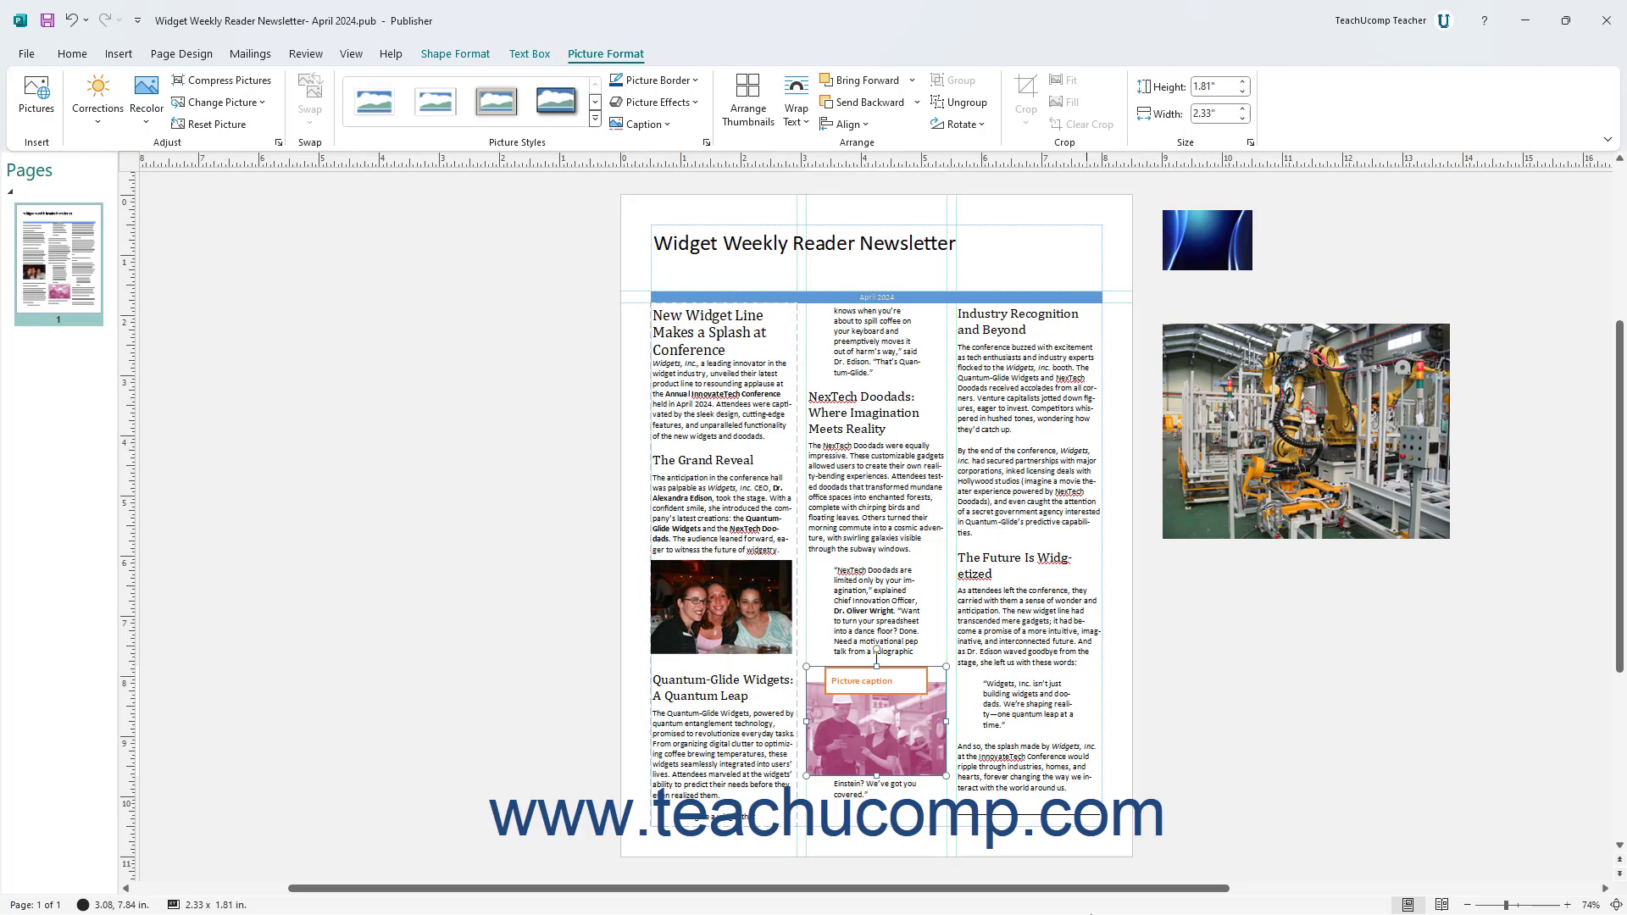
click(897, 680)
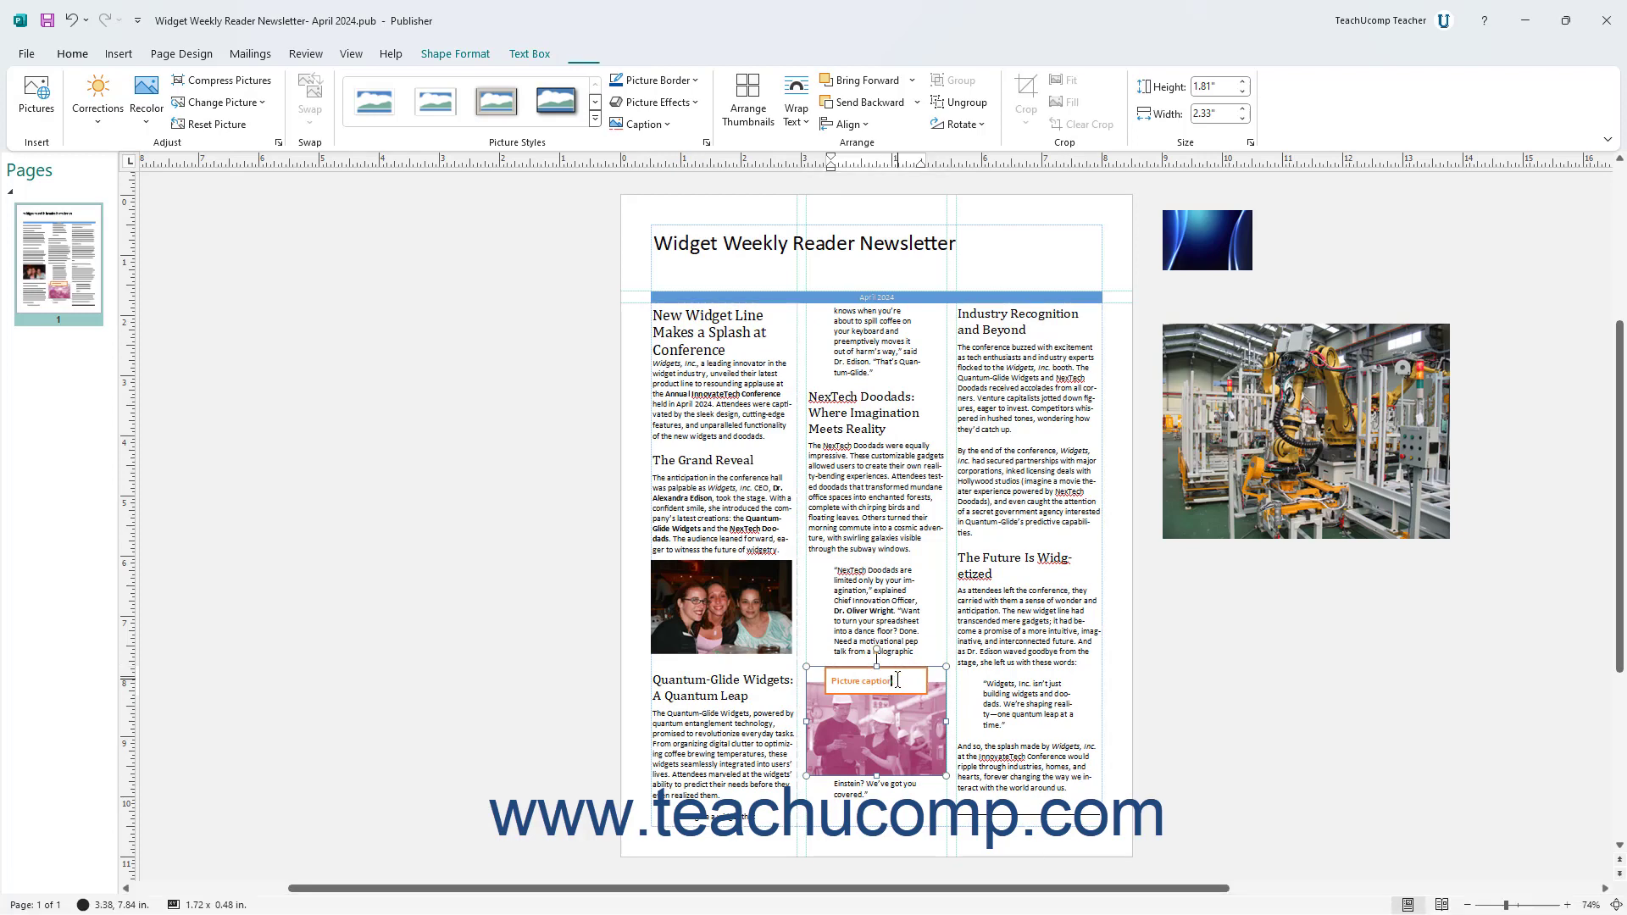
key(ctrl+a)
key(BackSpace)
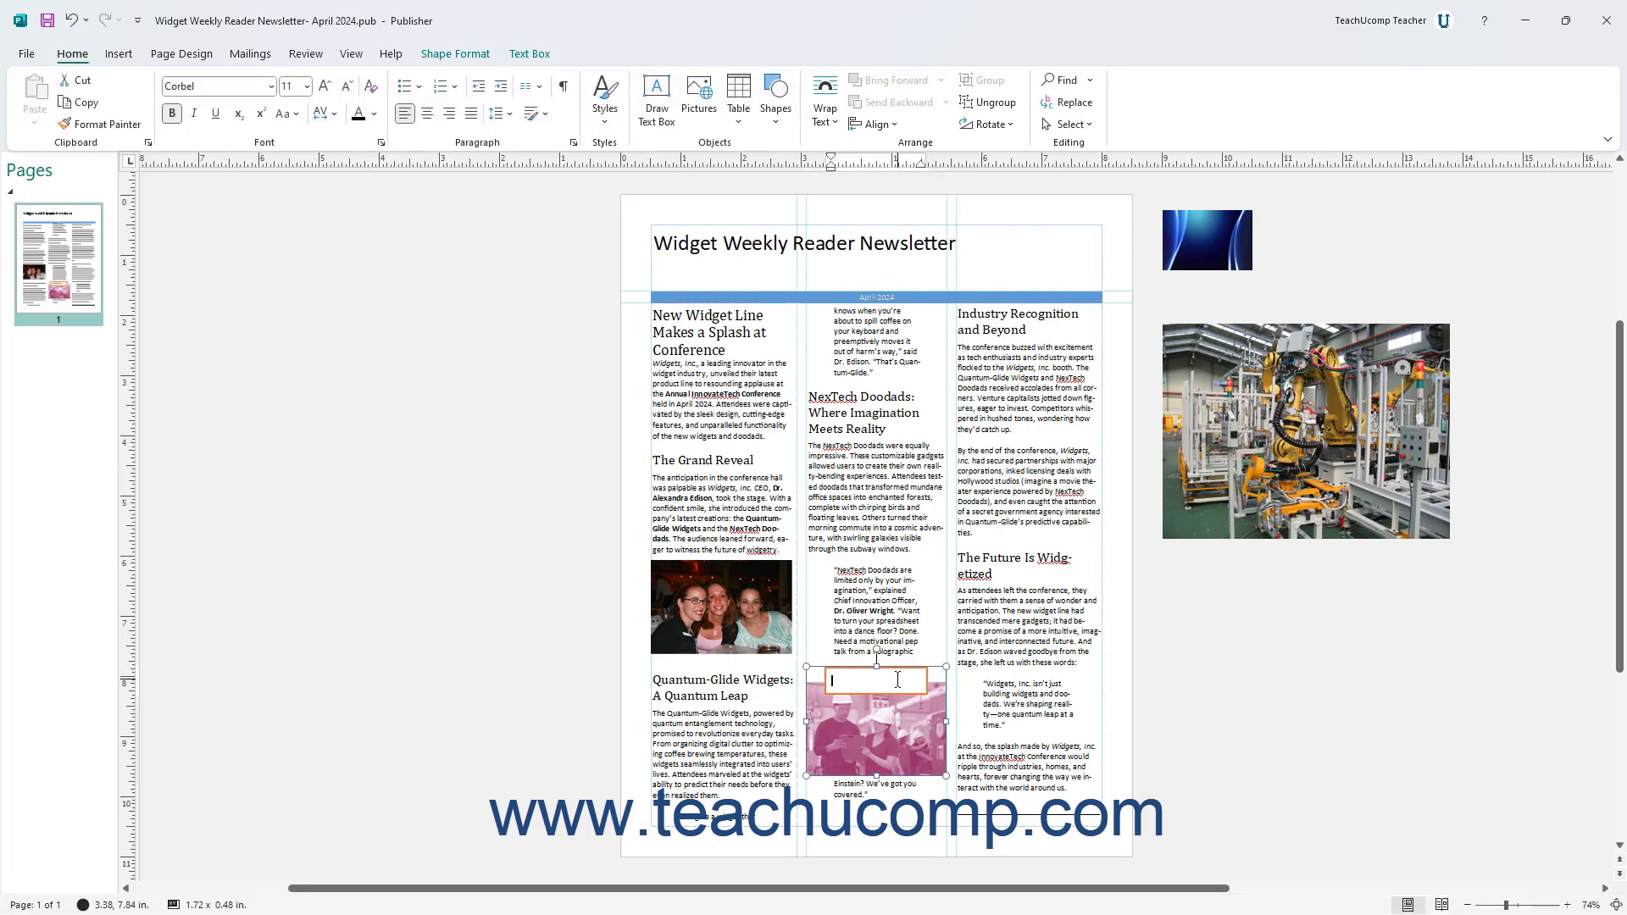
text(Doodads)
click(567, 655)
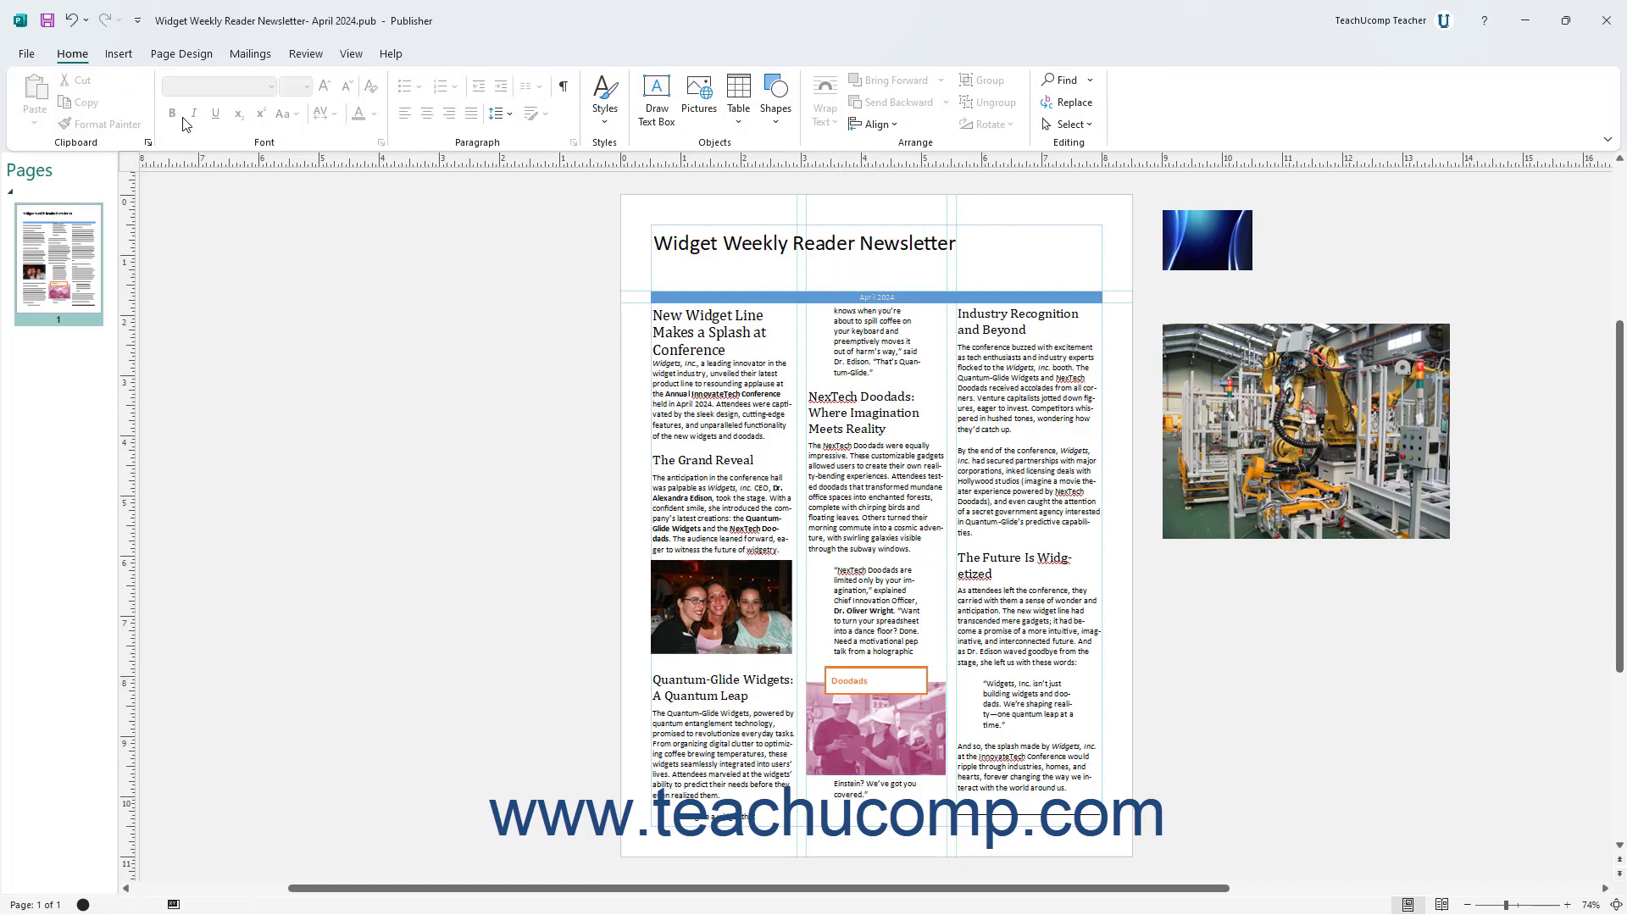
click(87, 21)
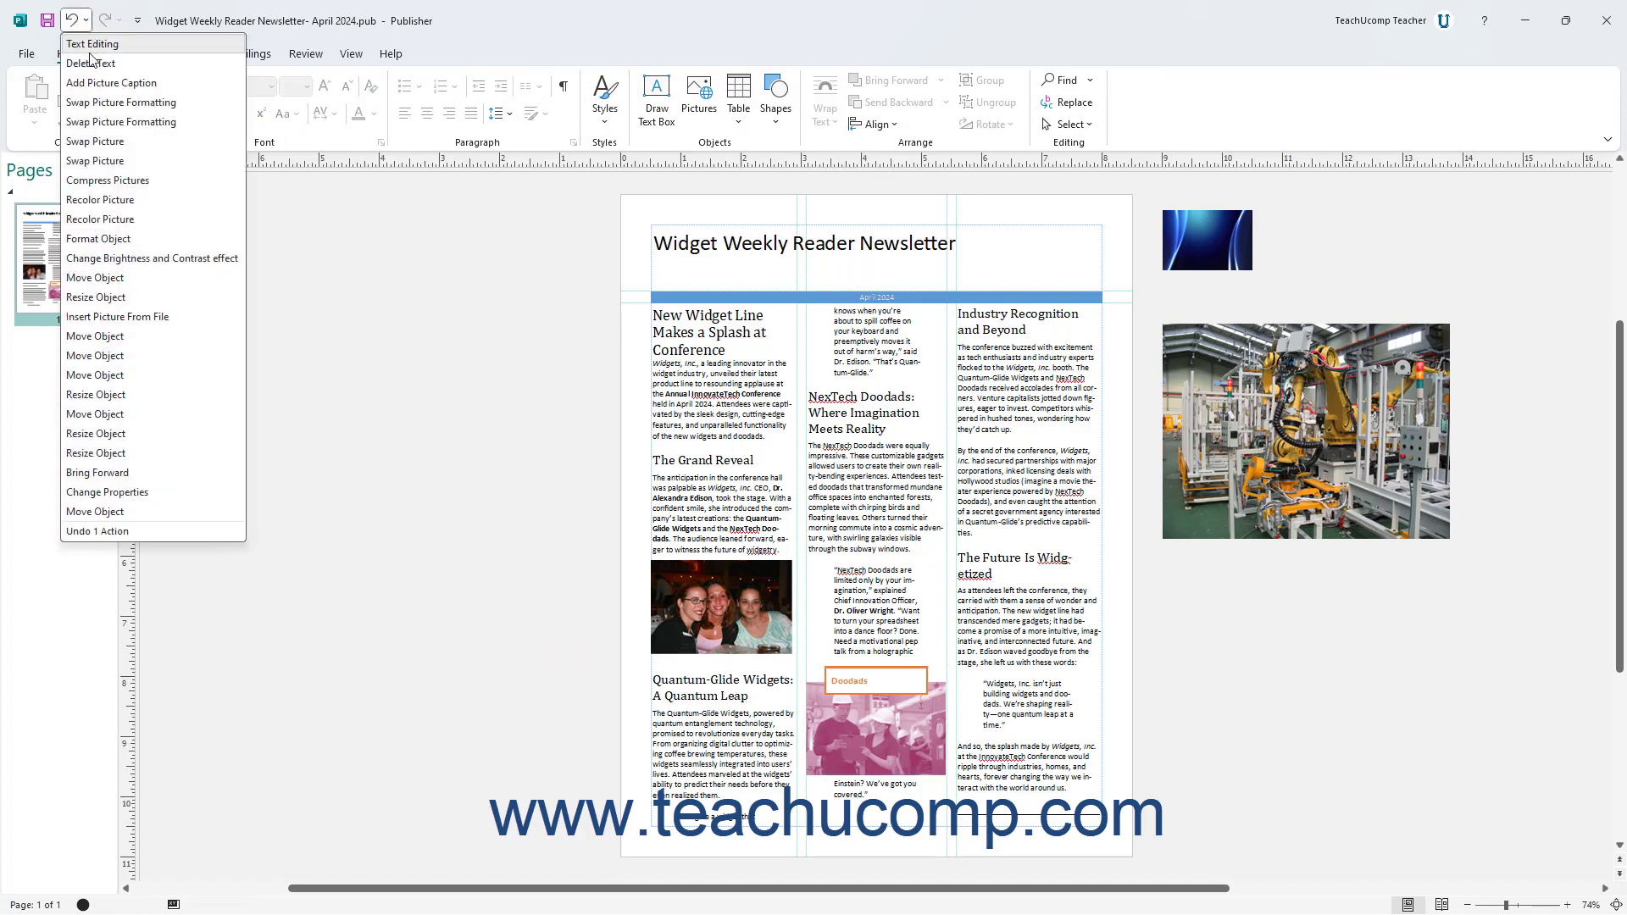
click(95, 82)
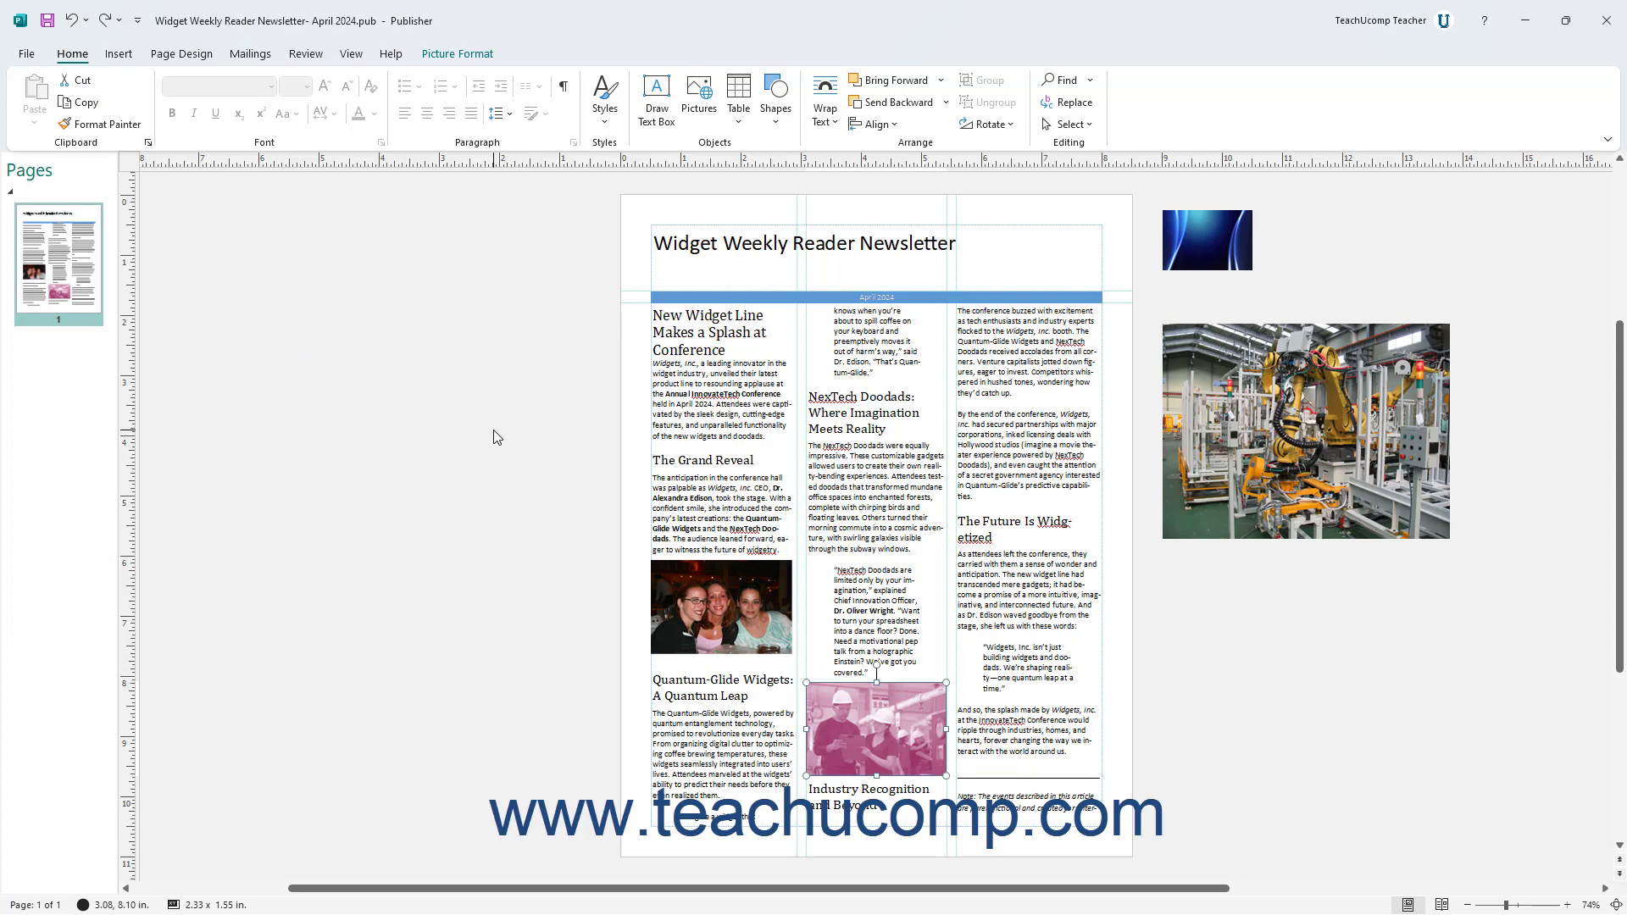
Step: Arrange the workers picture as a thumbnail in the scratch area beside the page
click(462, 55)
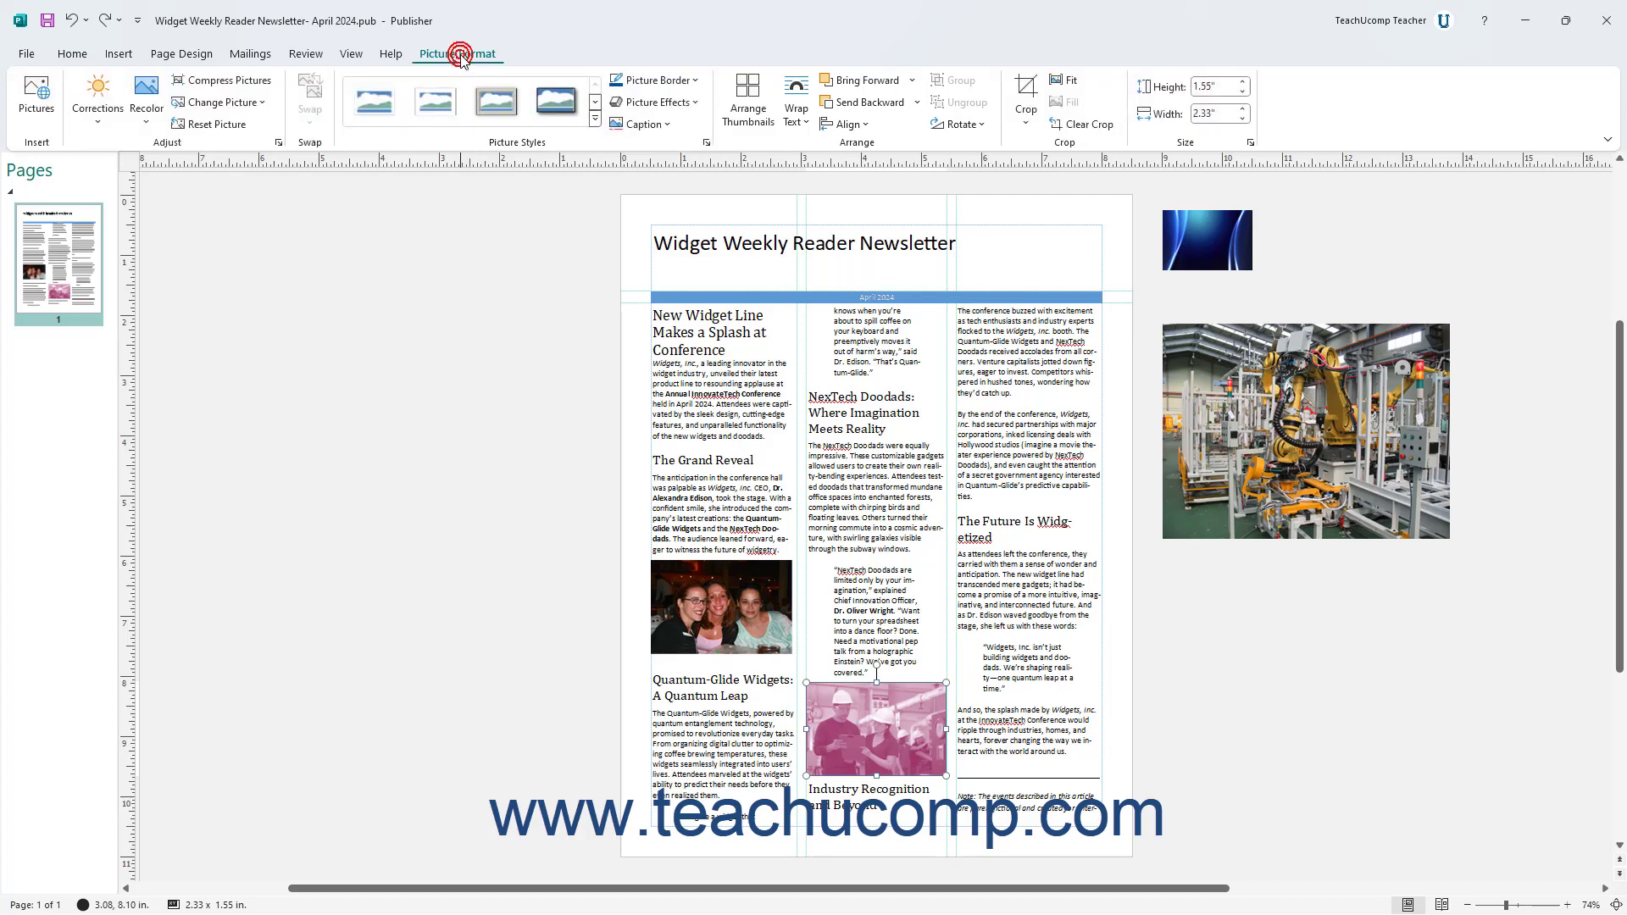
click(742, 110)
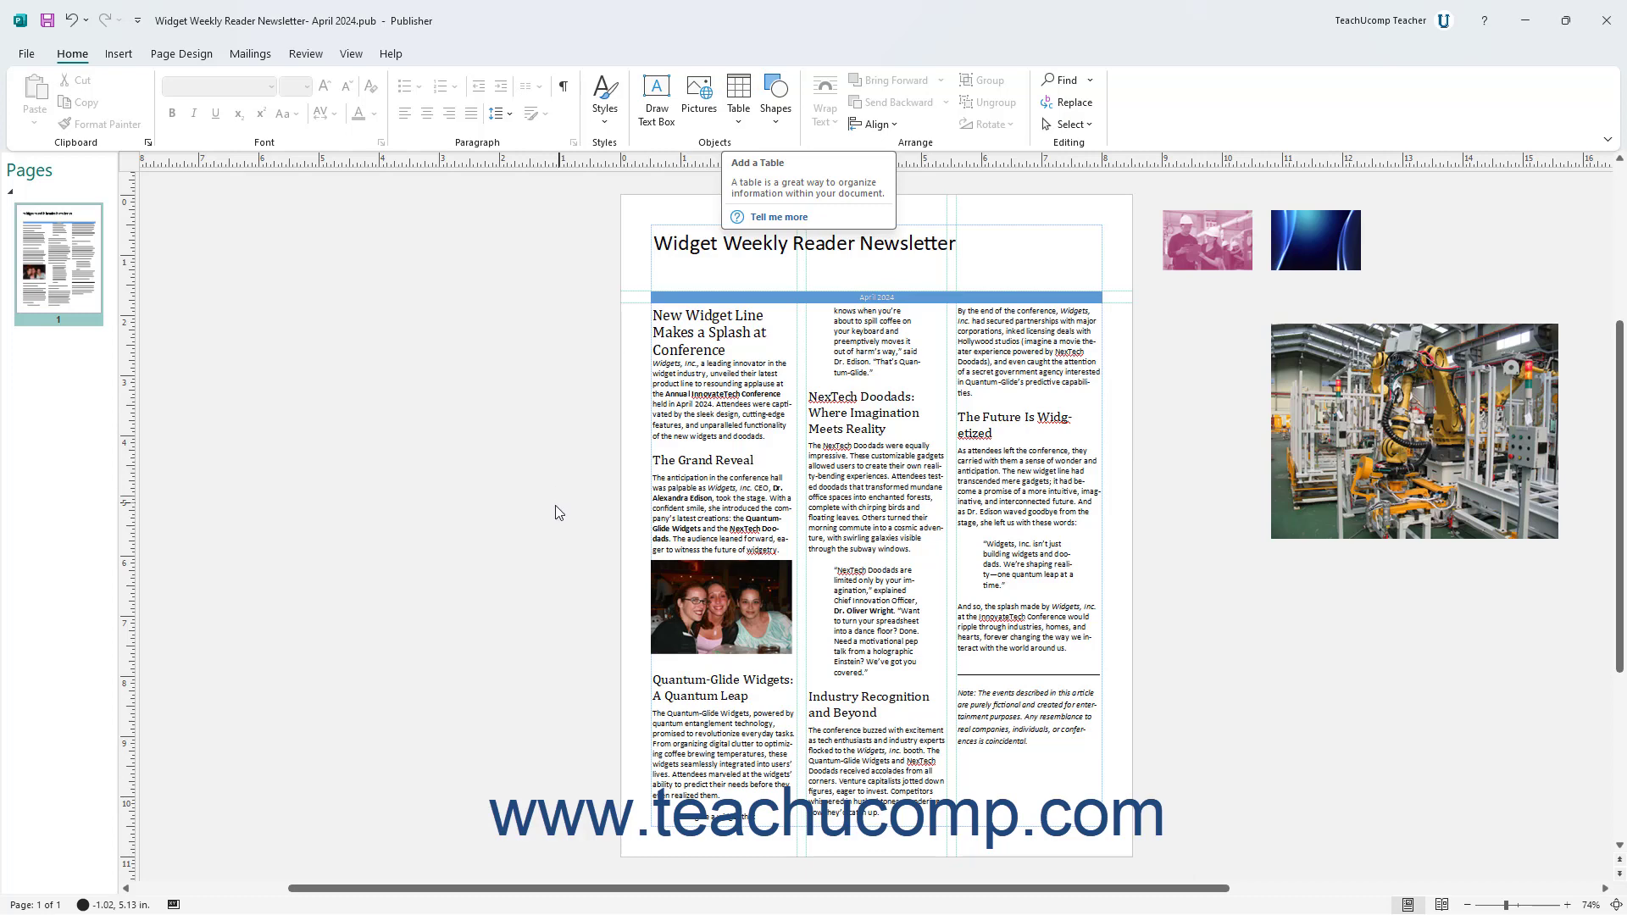
Step: Set the text wrapping of the picture of the three women to Through, and replace it with another wrapping option
click(682, 595)
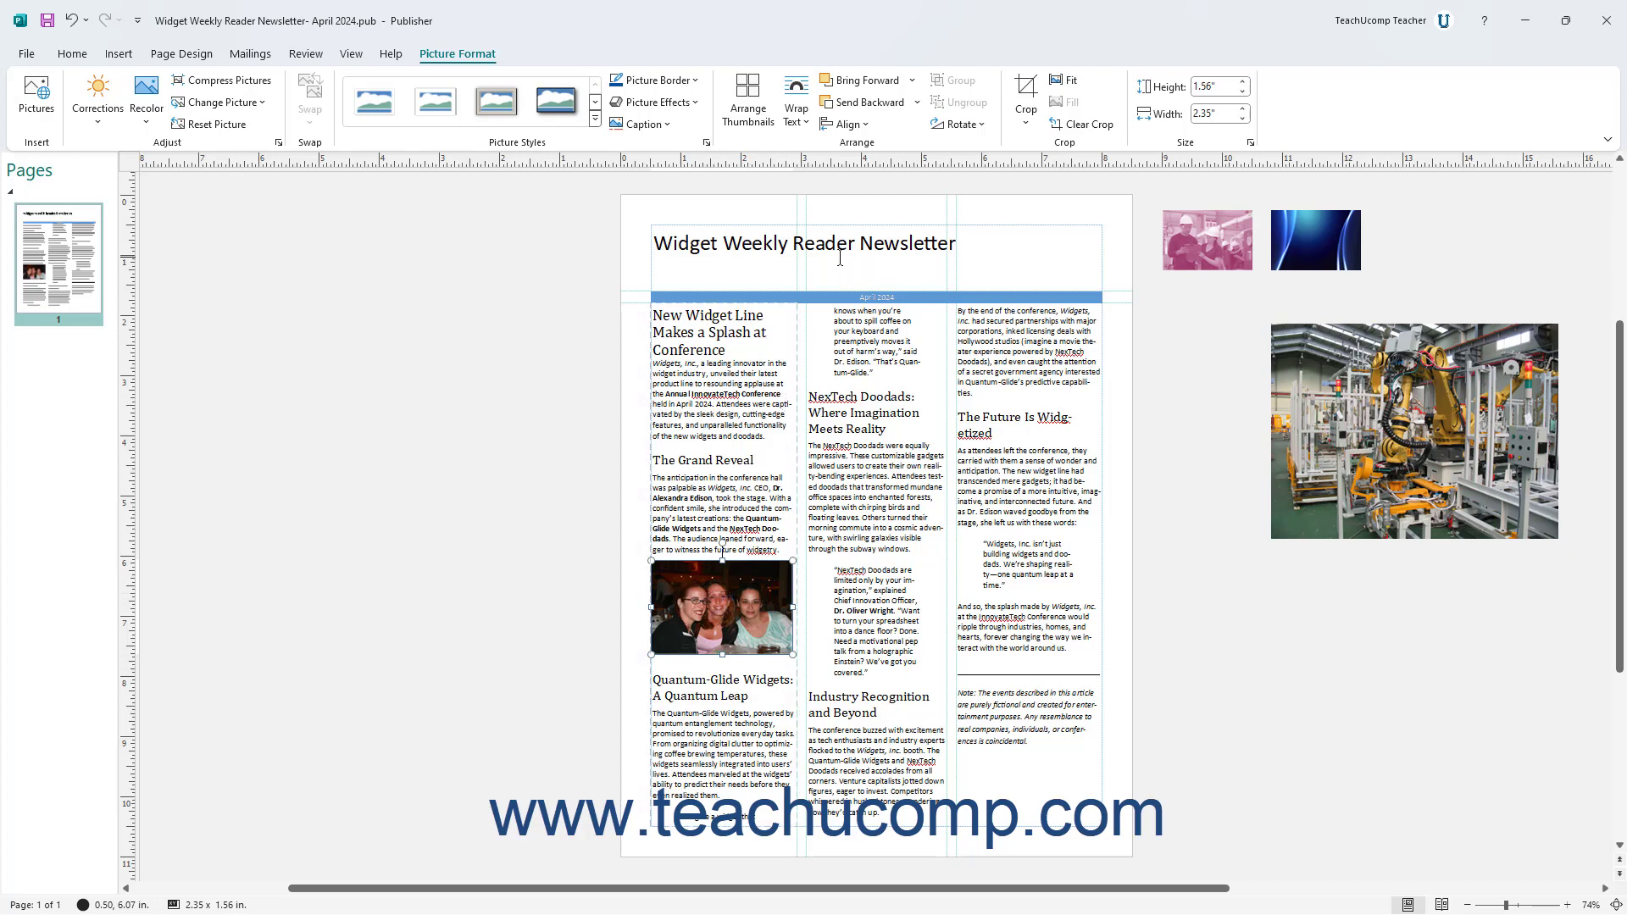
click(799, 126)
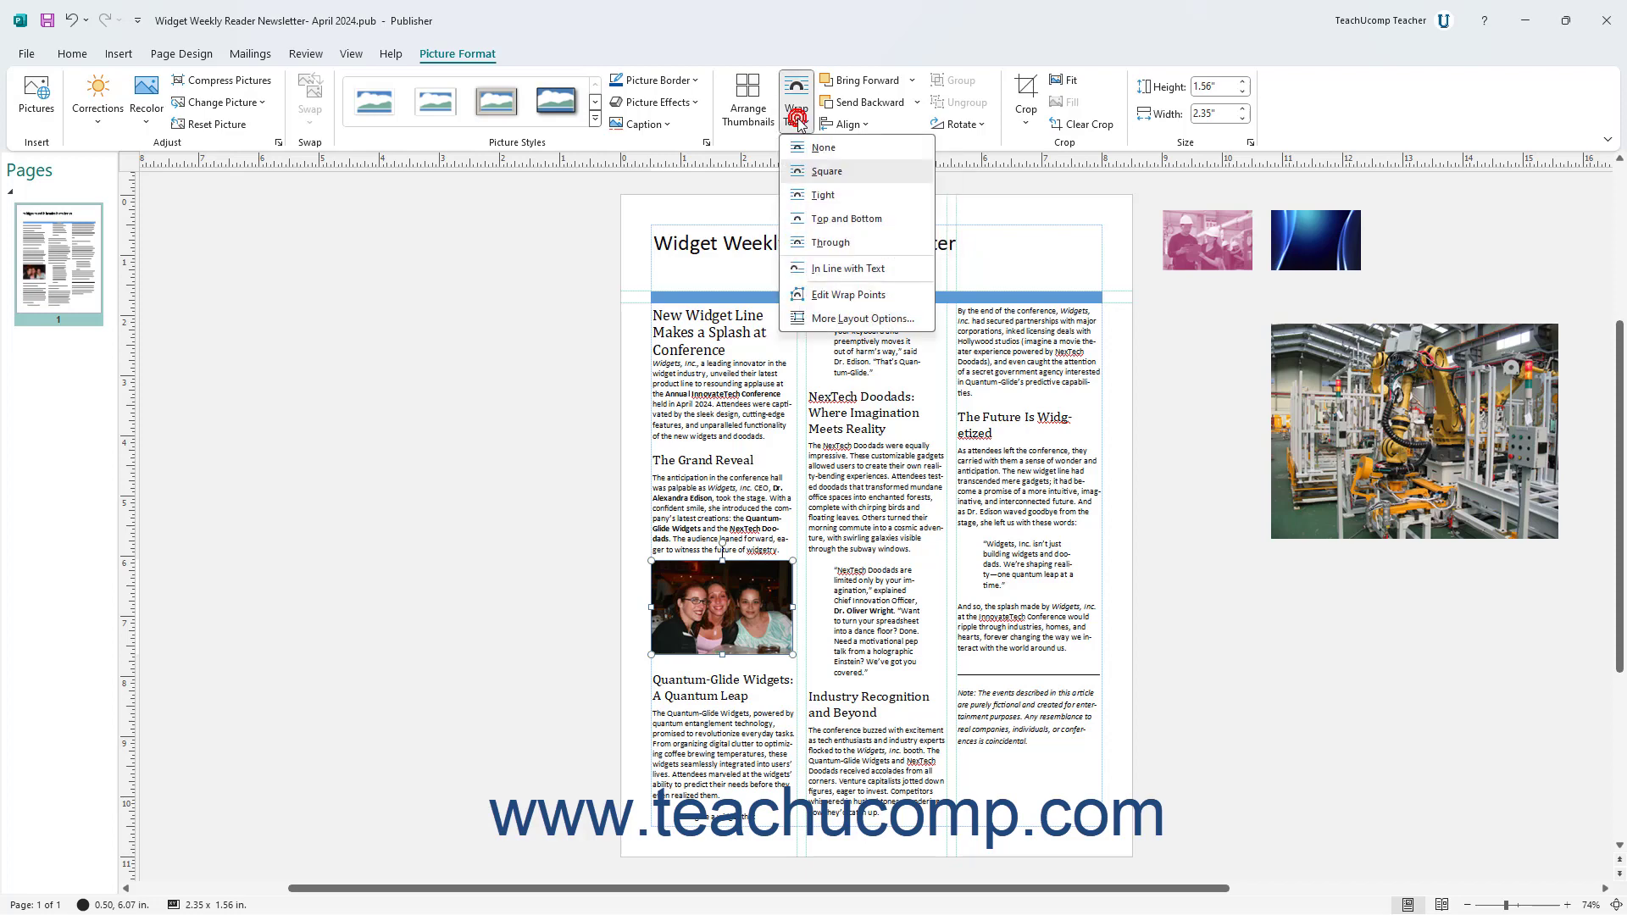
click(815, 244)
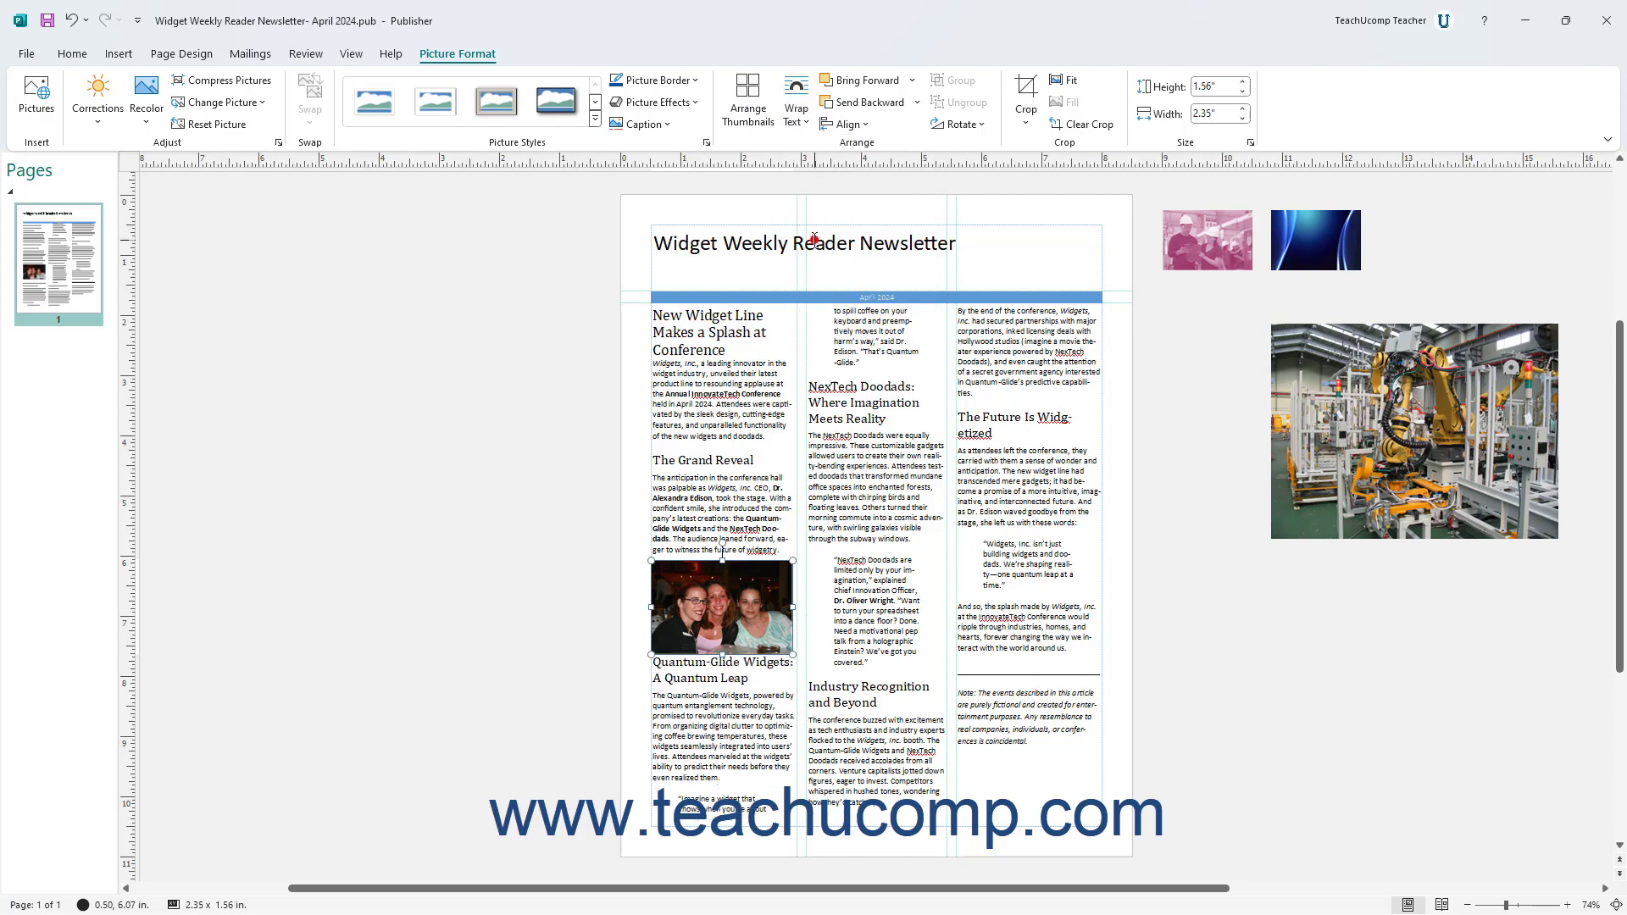
click(802, 117)
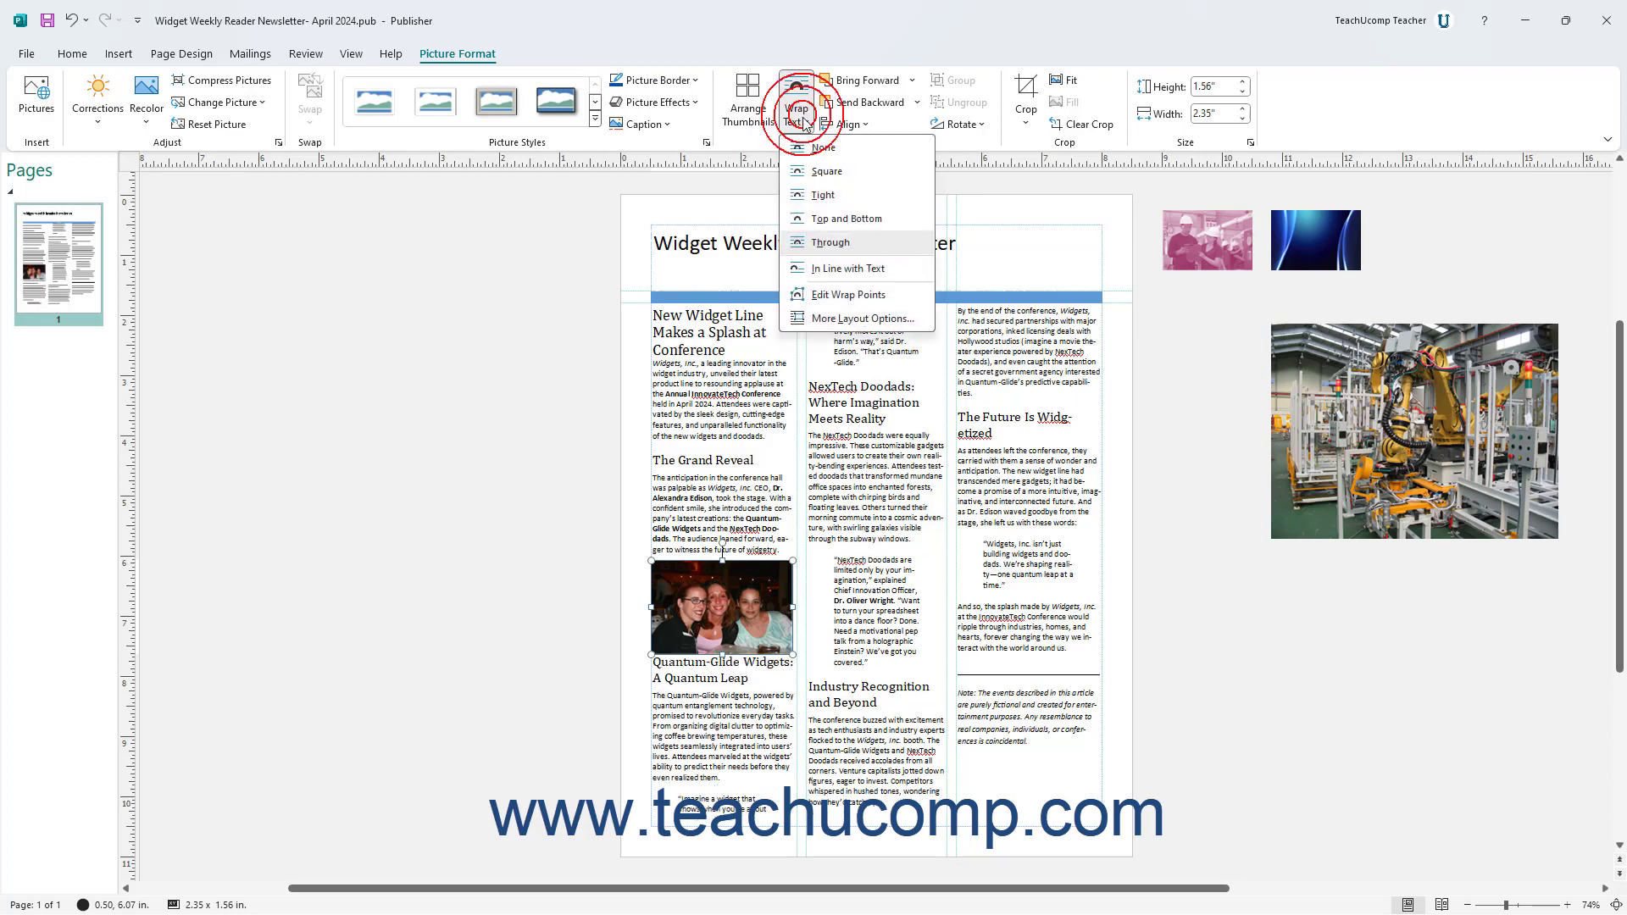
click(828, 212)
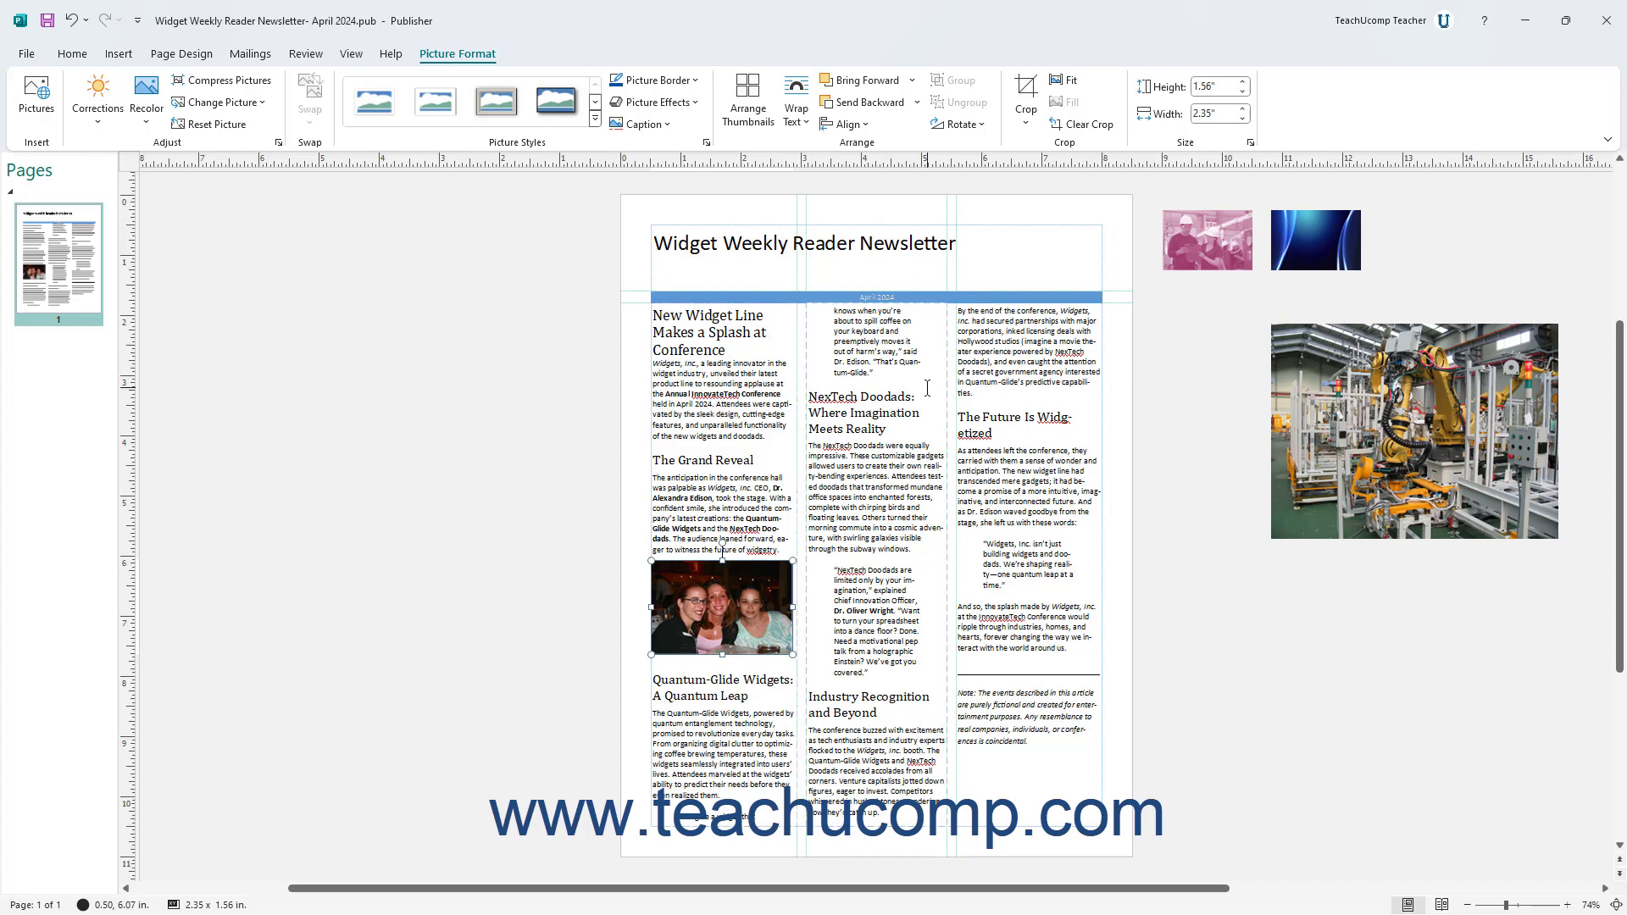
Step: Move the factory robot picture onto the newsletter page, overlapping the picture of the three women, and send it to the back
drag(1340, 420, 790, 488)
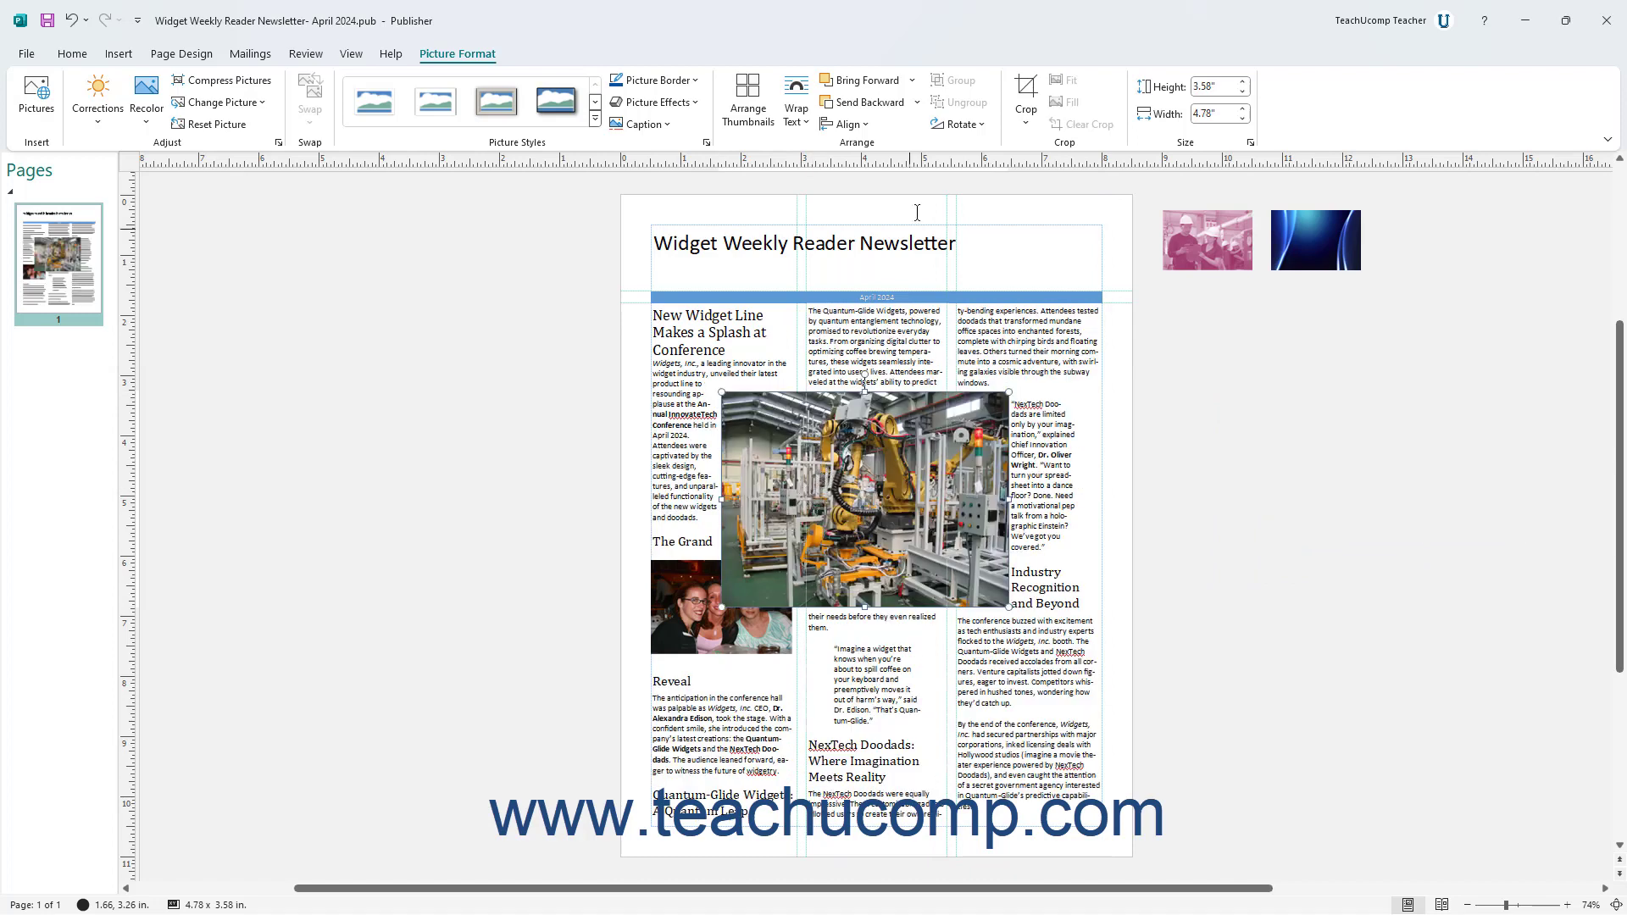
click(917, 102)
click(882, 146)
Step: Bring the factory robot picture forward one level and move it off the page into the scratch area
click(911, 80)
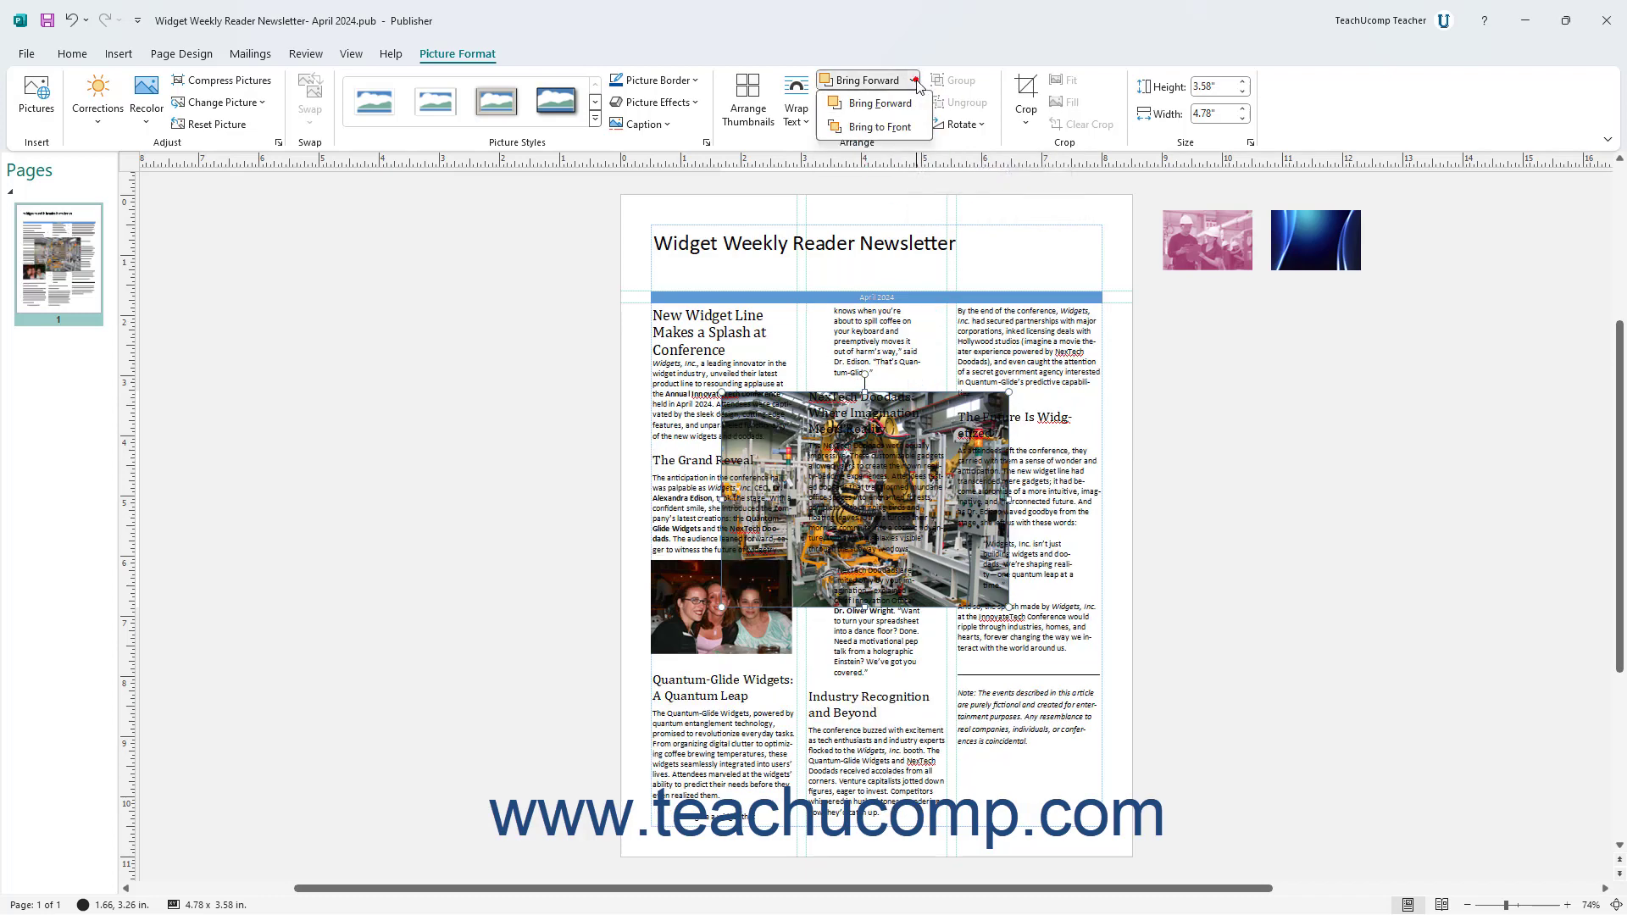
click(877, 103)
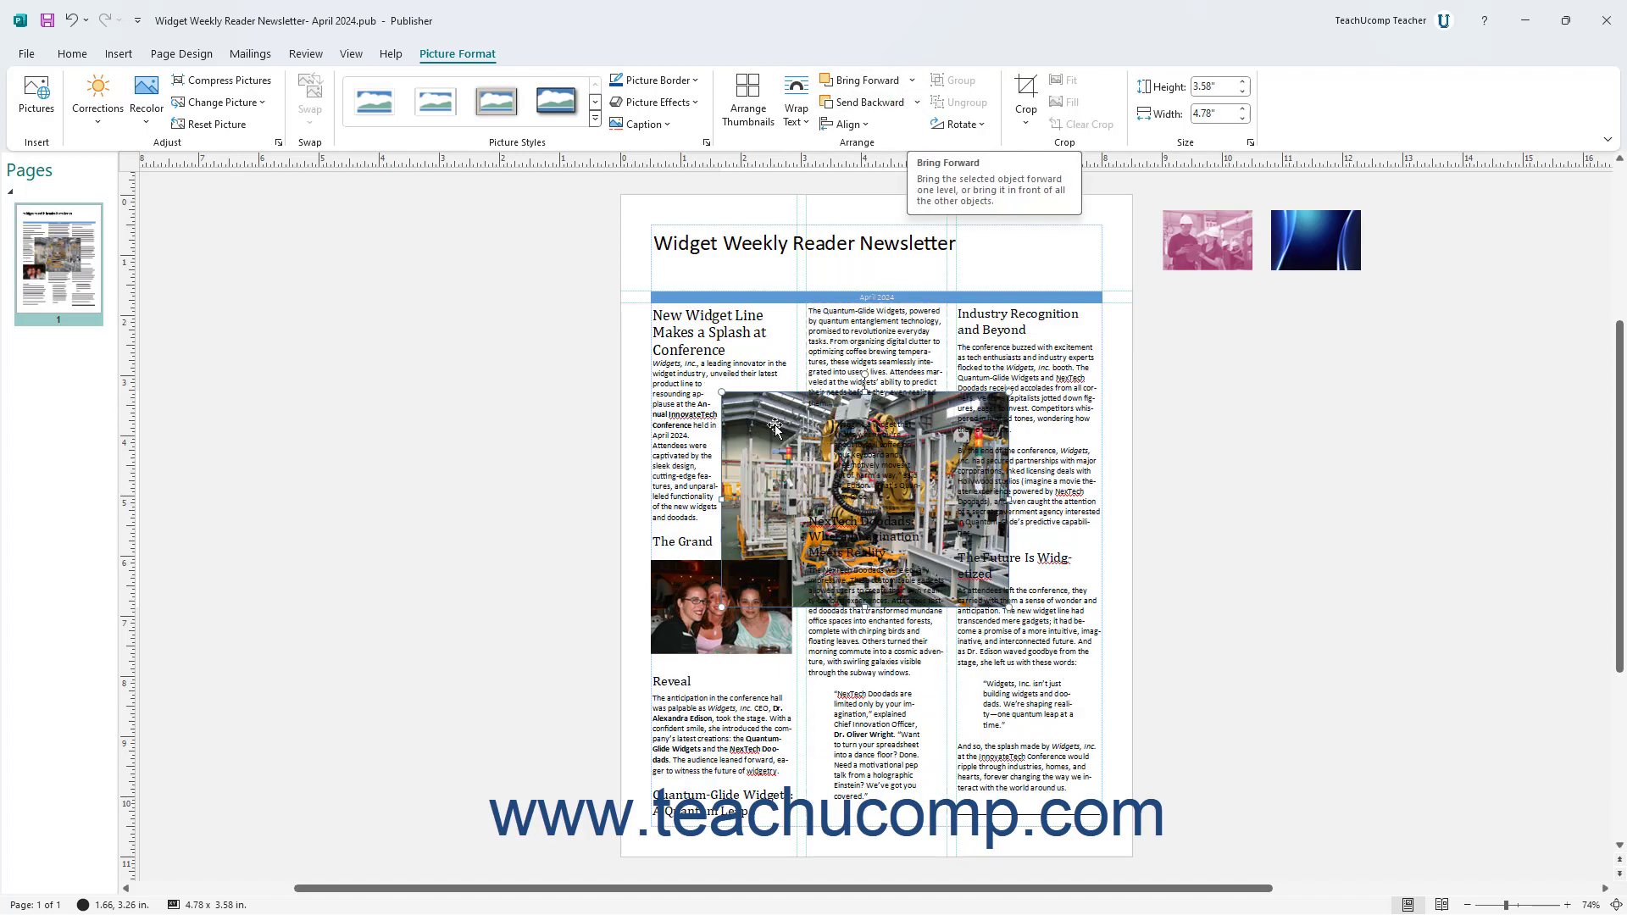
drag(767, 442, 1226, 353)
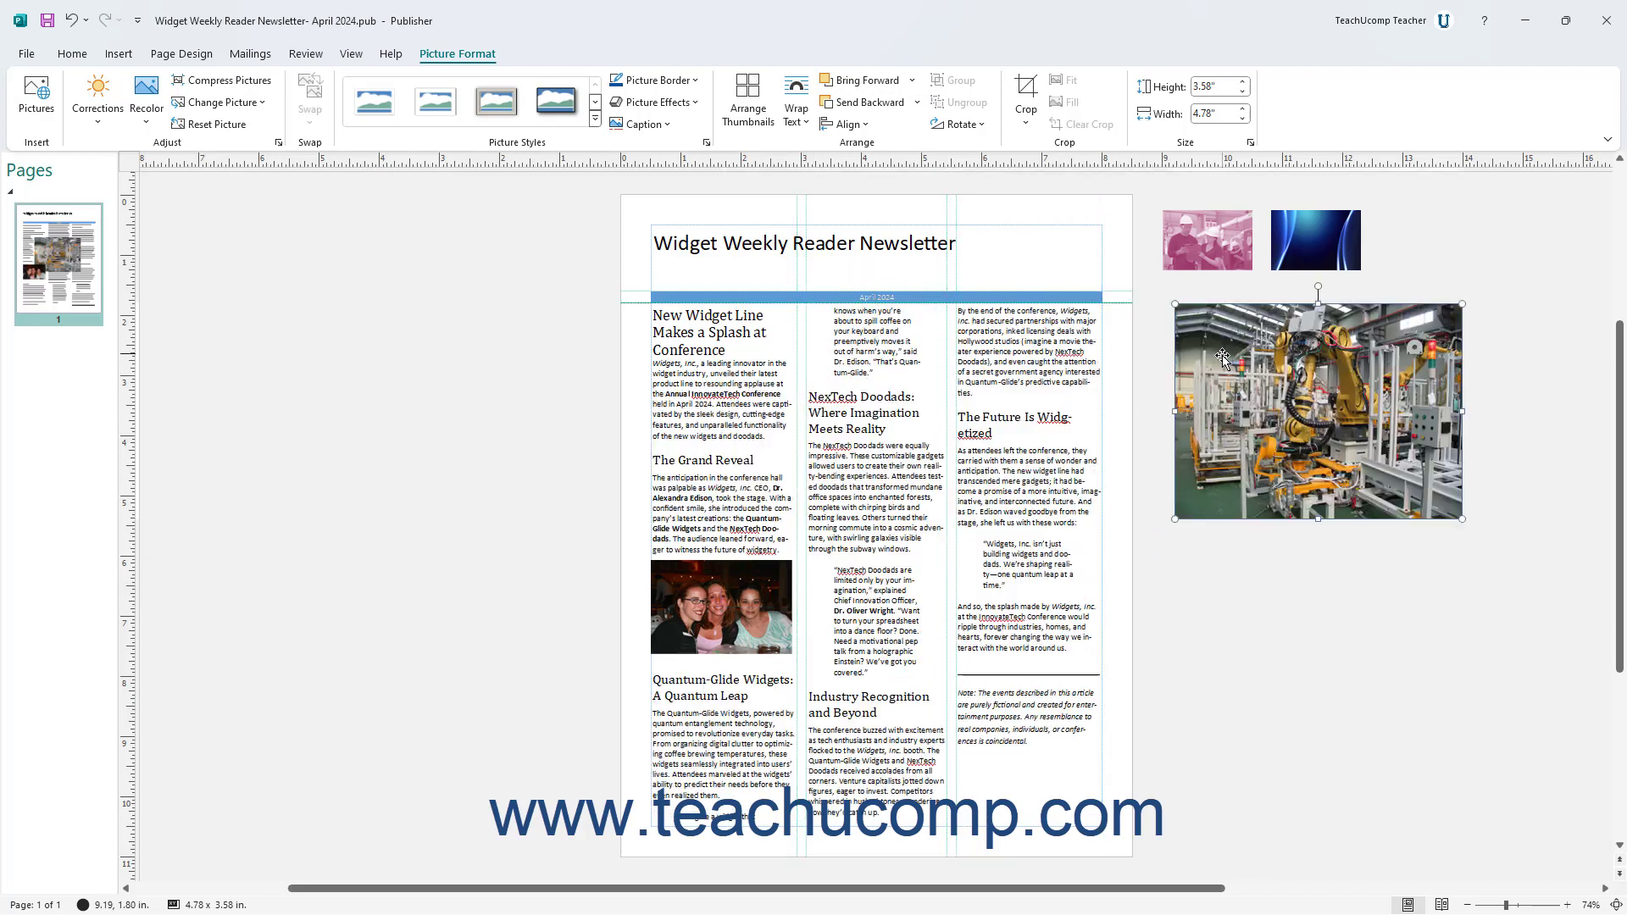
Step: Select the picture of the three women together with the factory robot picture and align their bottom edges
shift+click(720, 606)
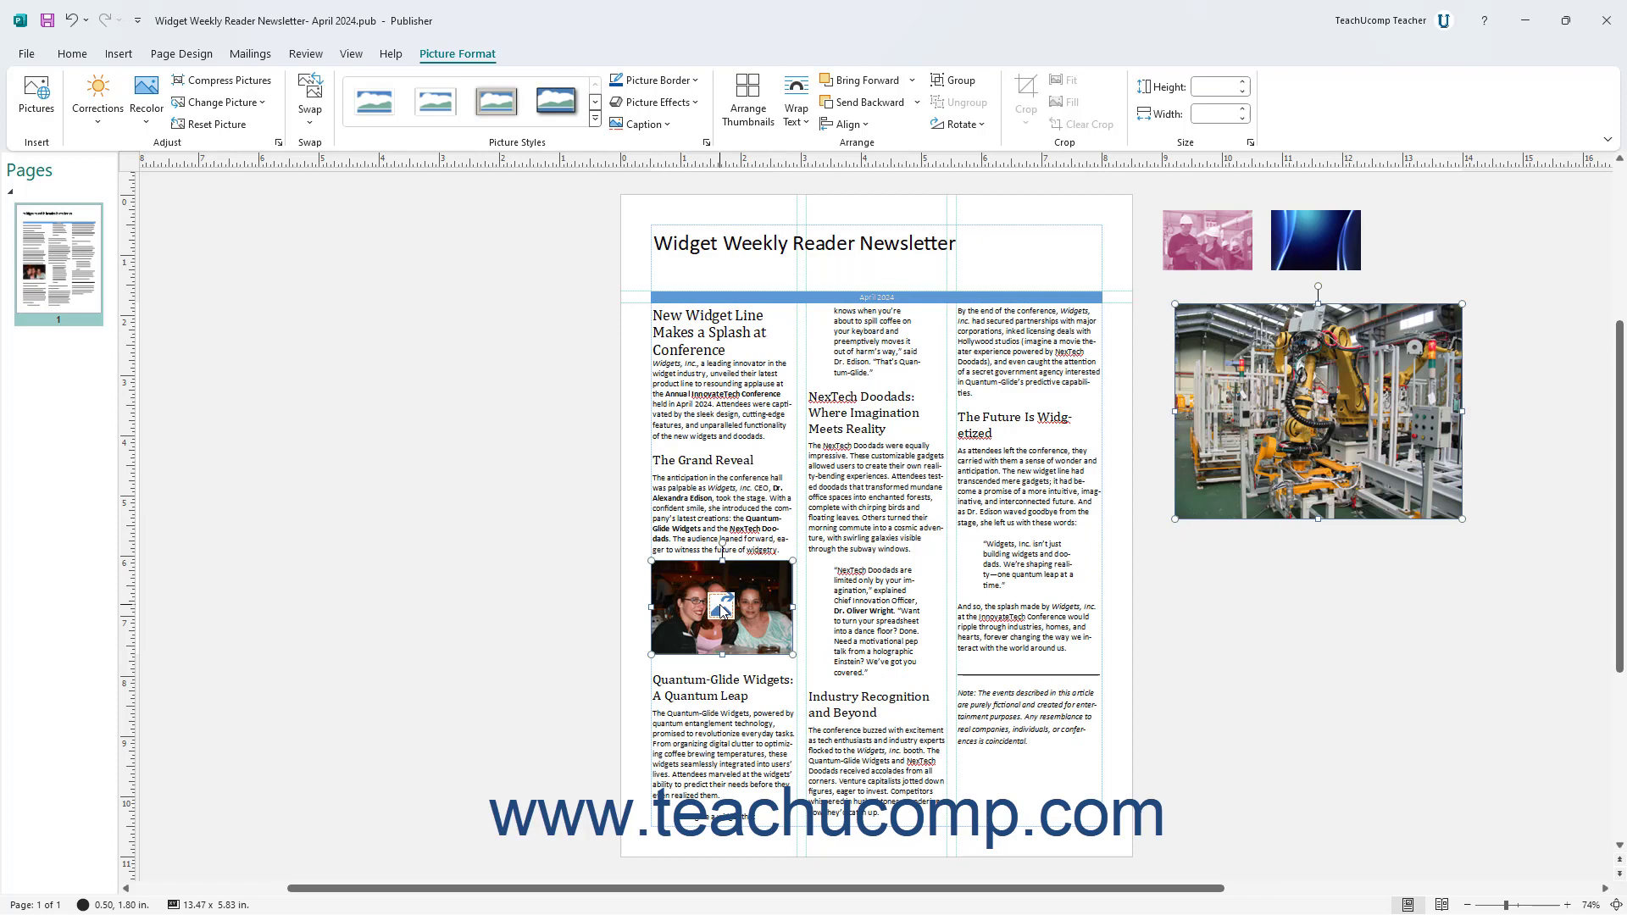
click(866, 124)
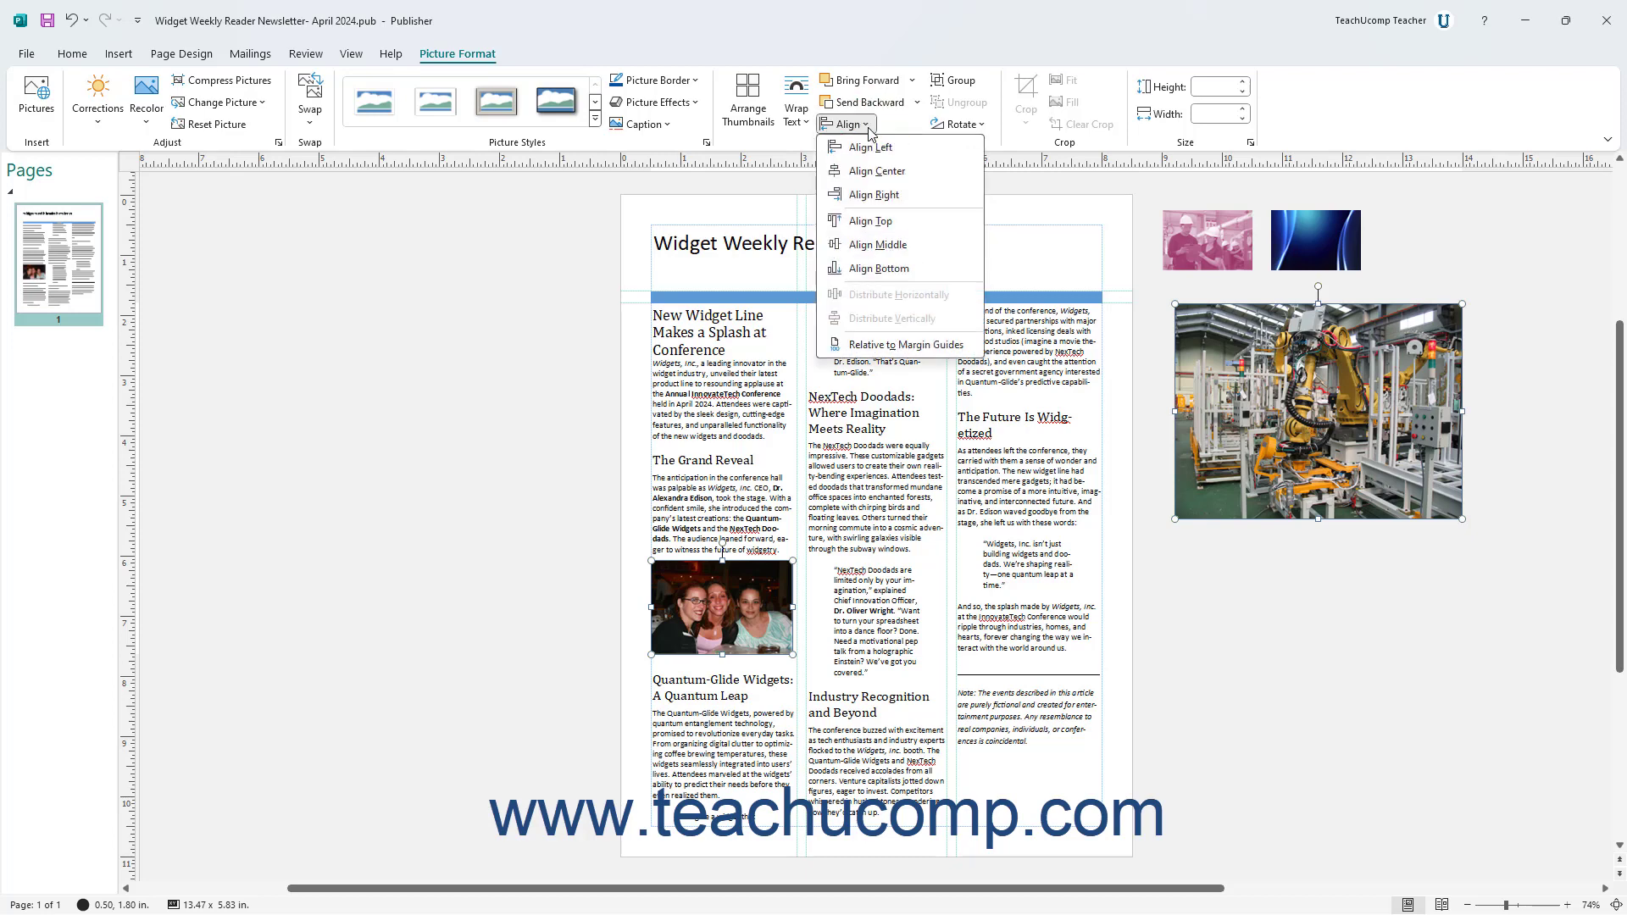
click(878, 268)
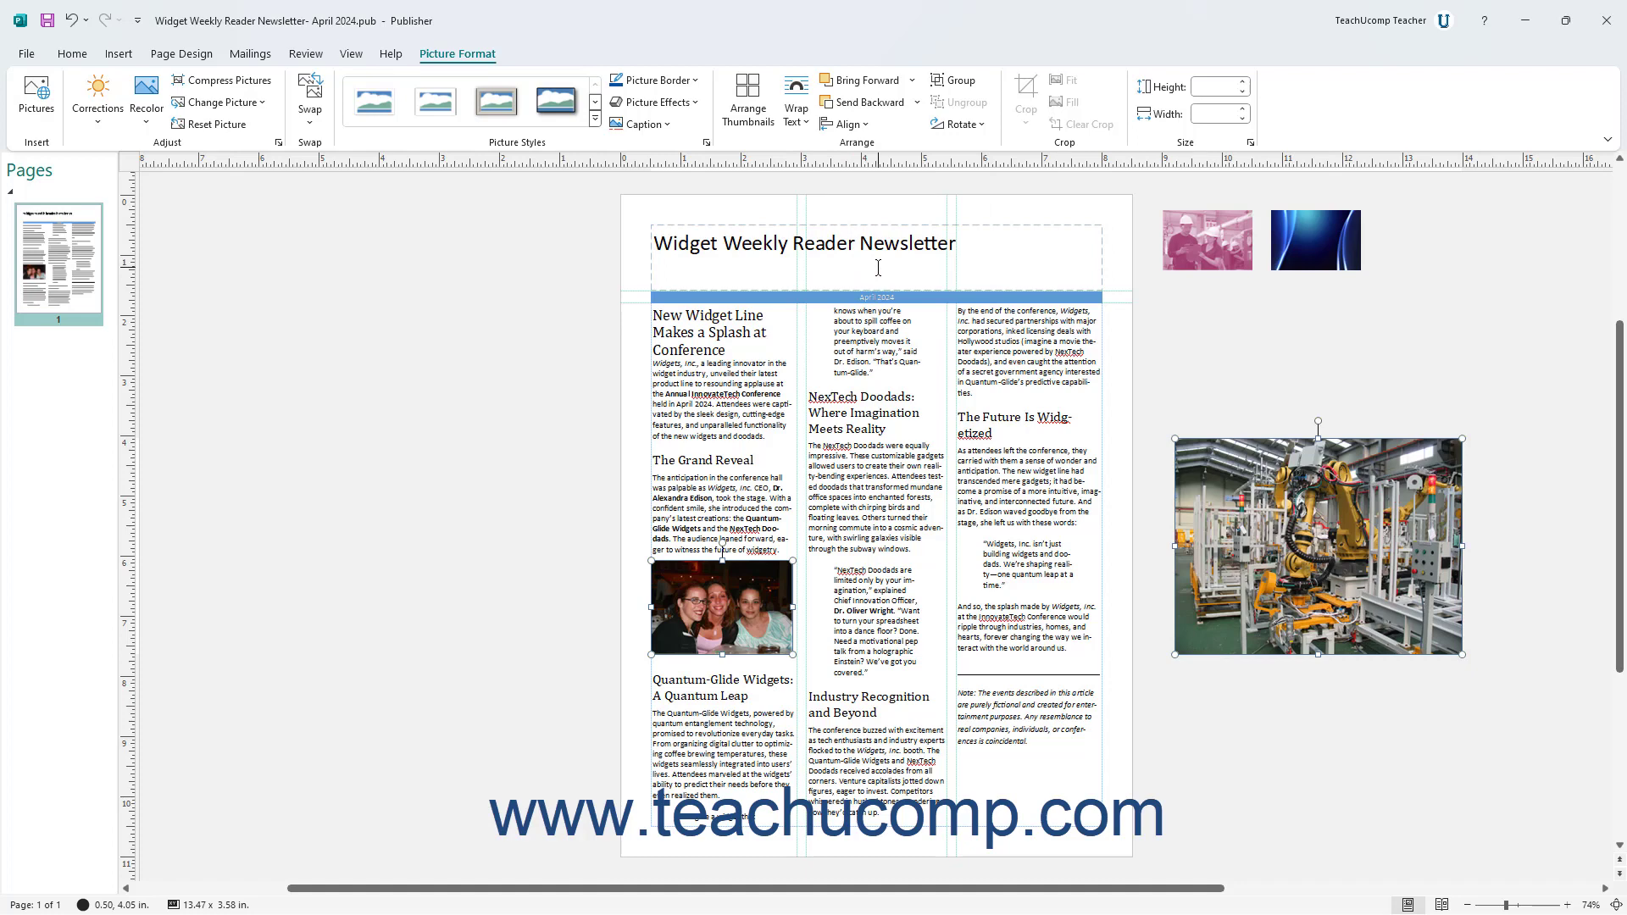
Step: Group the factory robot picture with the picture of the three women, and ungroup them again
click(979, 85)
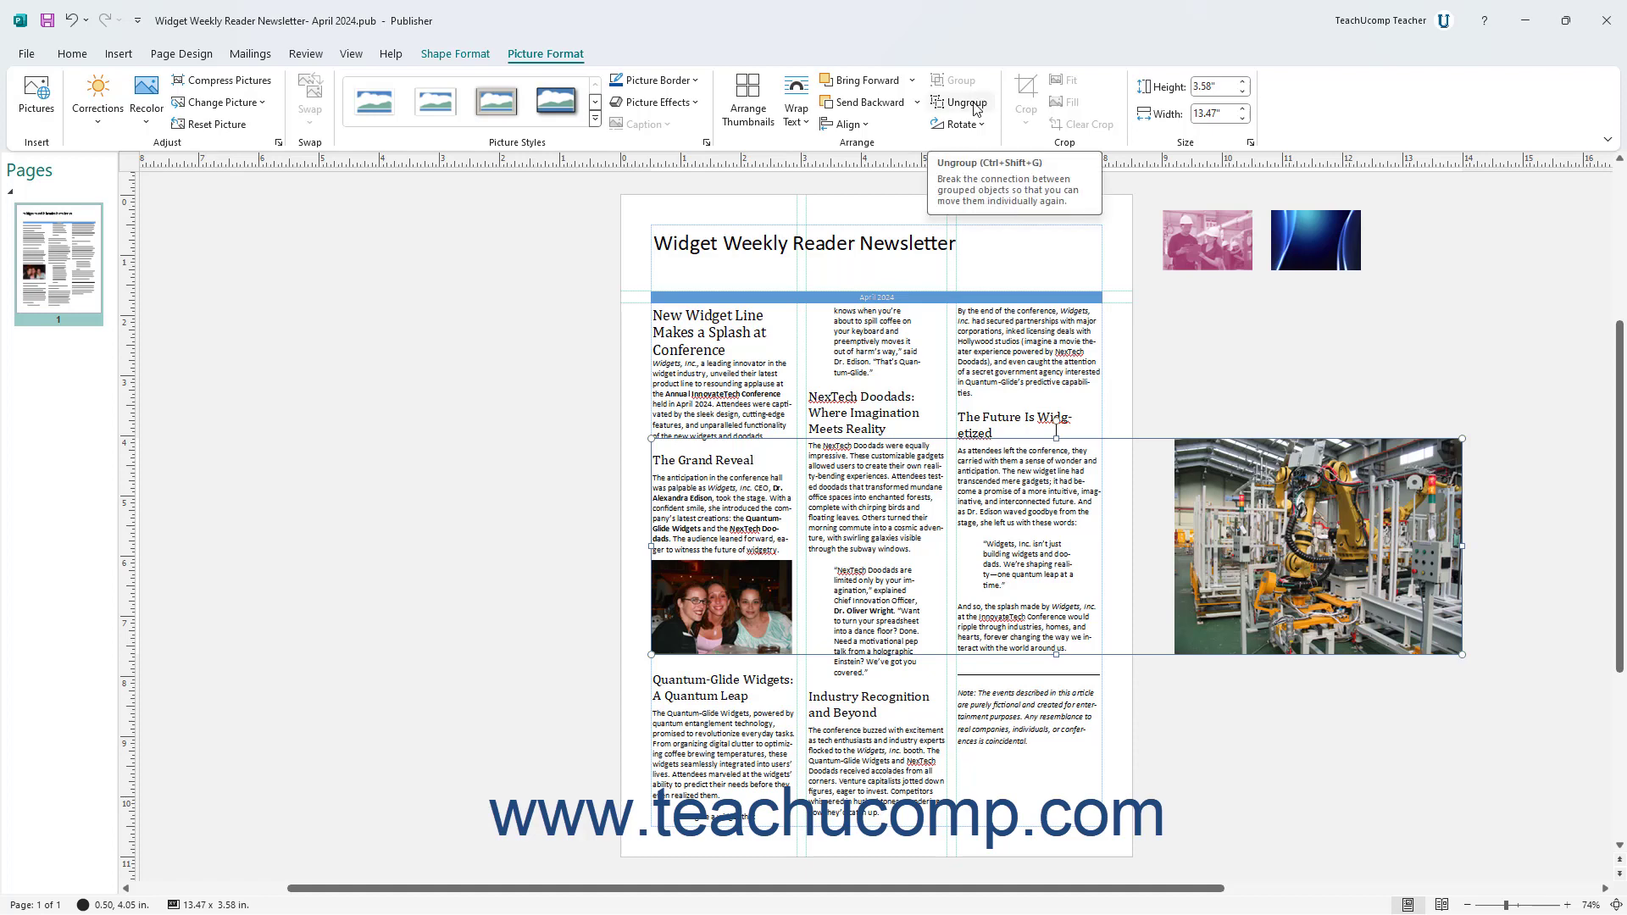
click(975, 104)
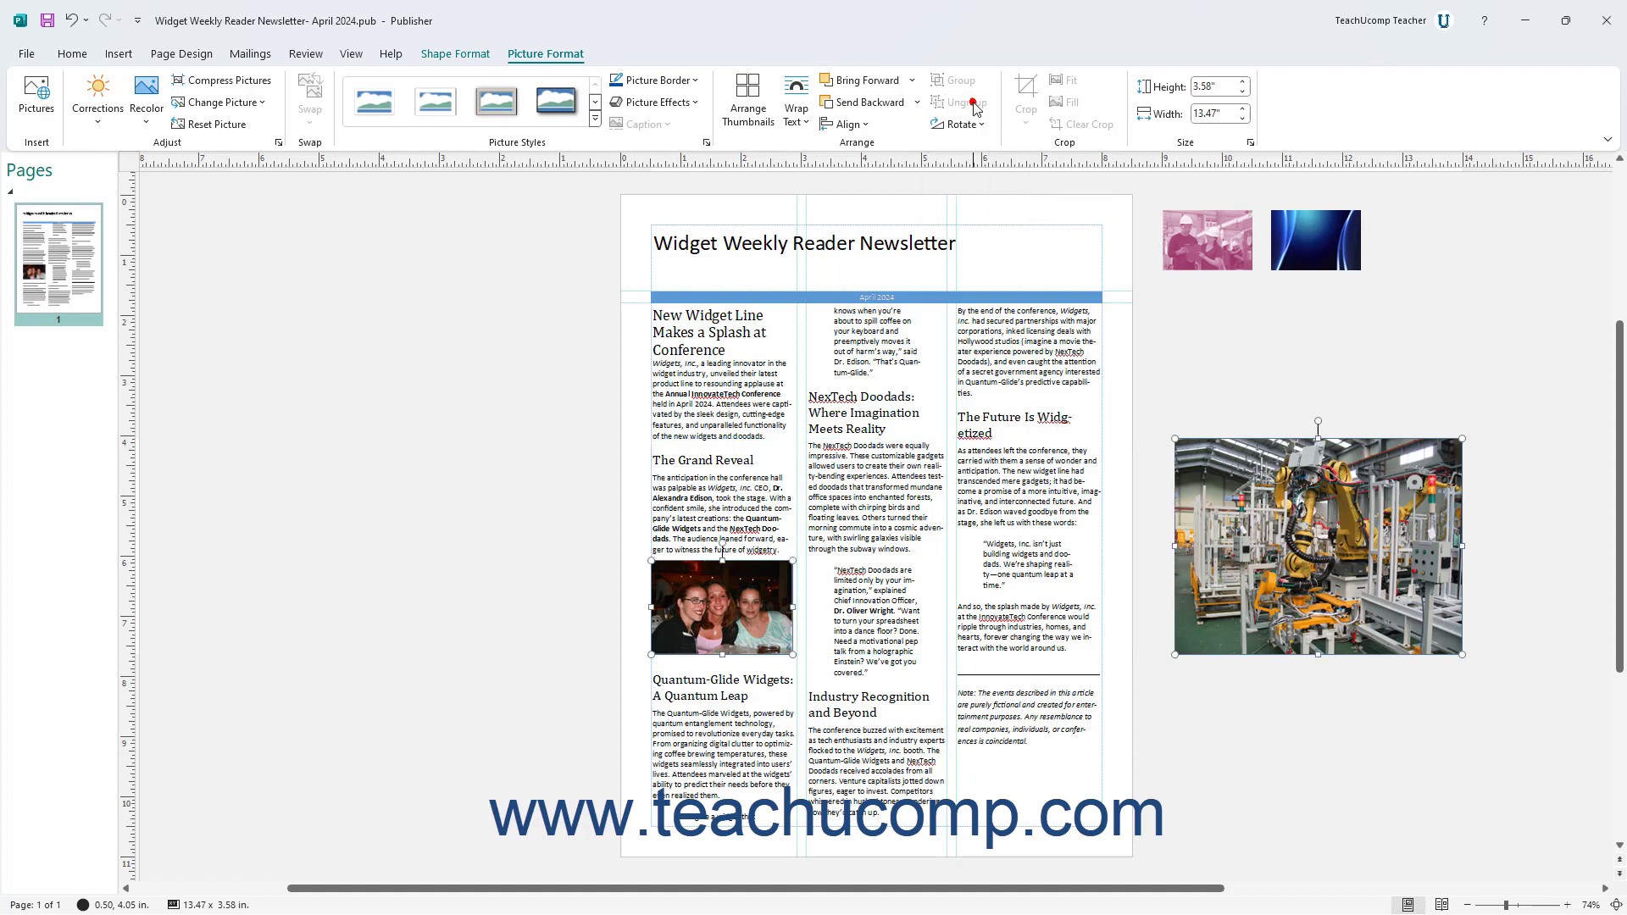
click(590, 535)
Step: Flip the picture of the three women horizontally
click(683, 578)
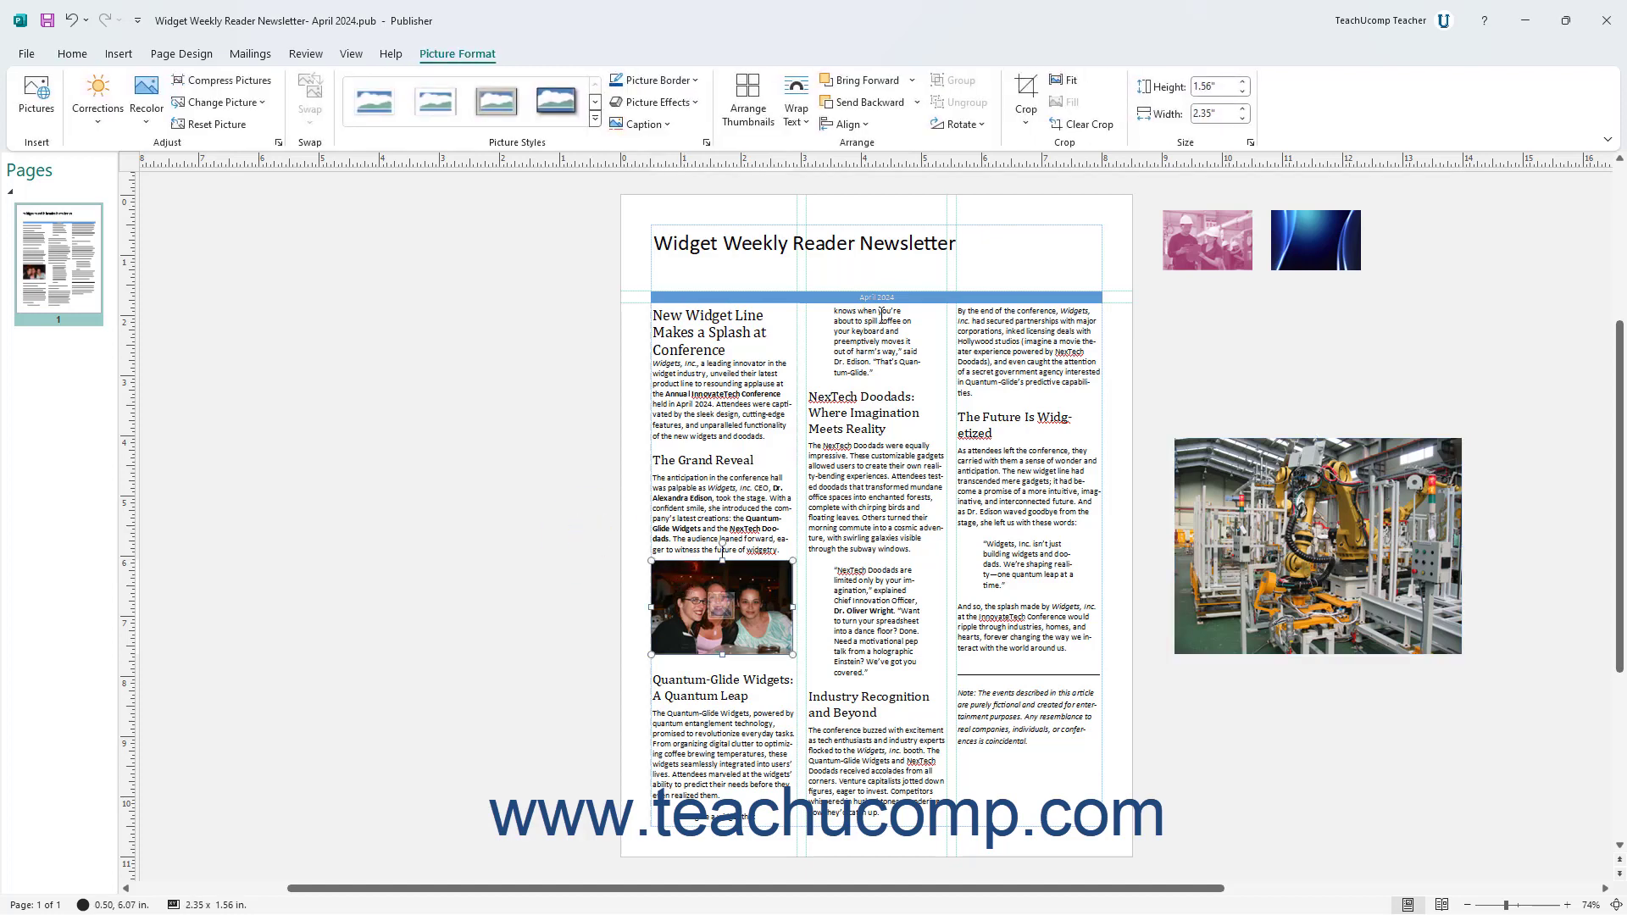
click(962, 127)
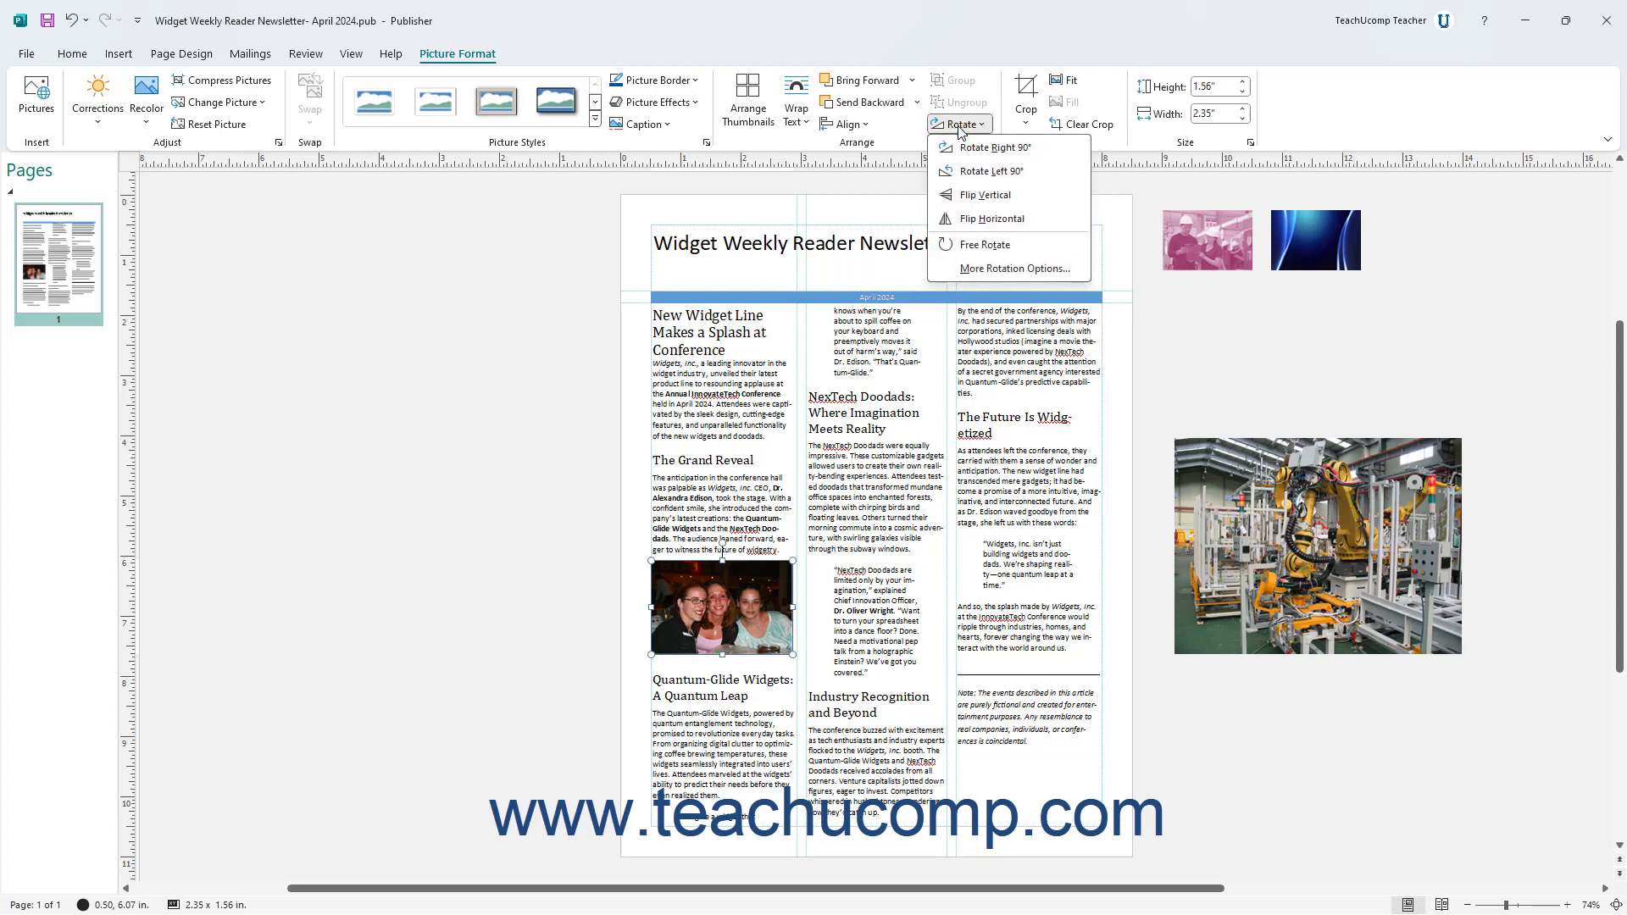
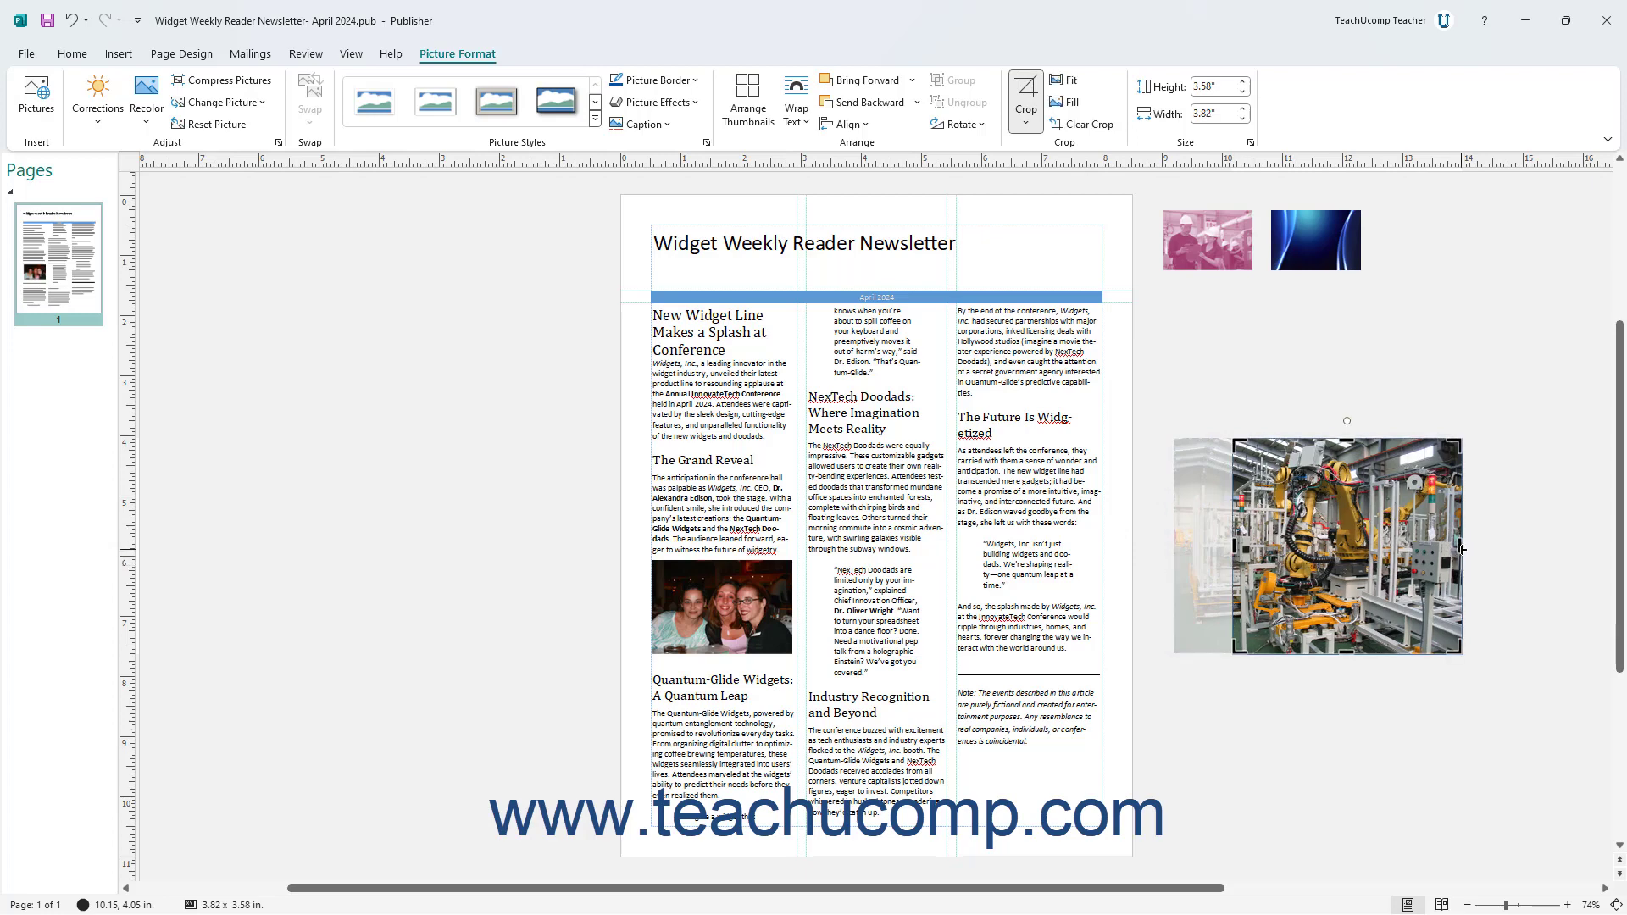
Step: Crop the right side of the factory robot picture to make it about 2.77 inches wide, and clear the crop
drag(1459, 552, 1397, 558)
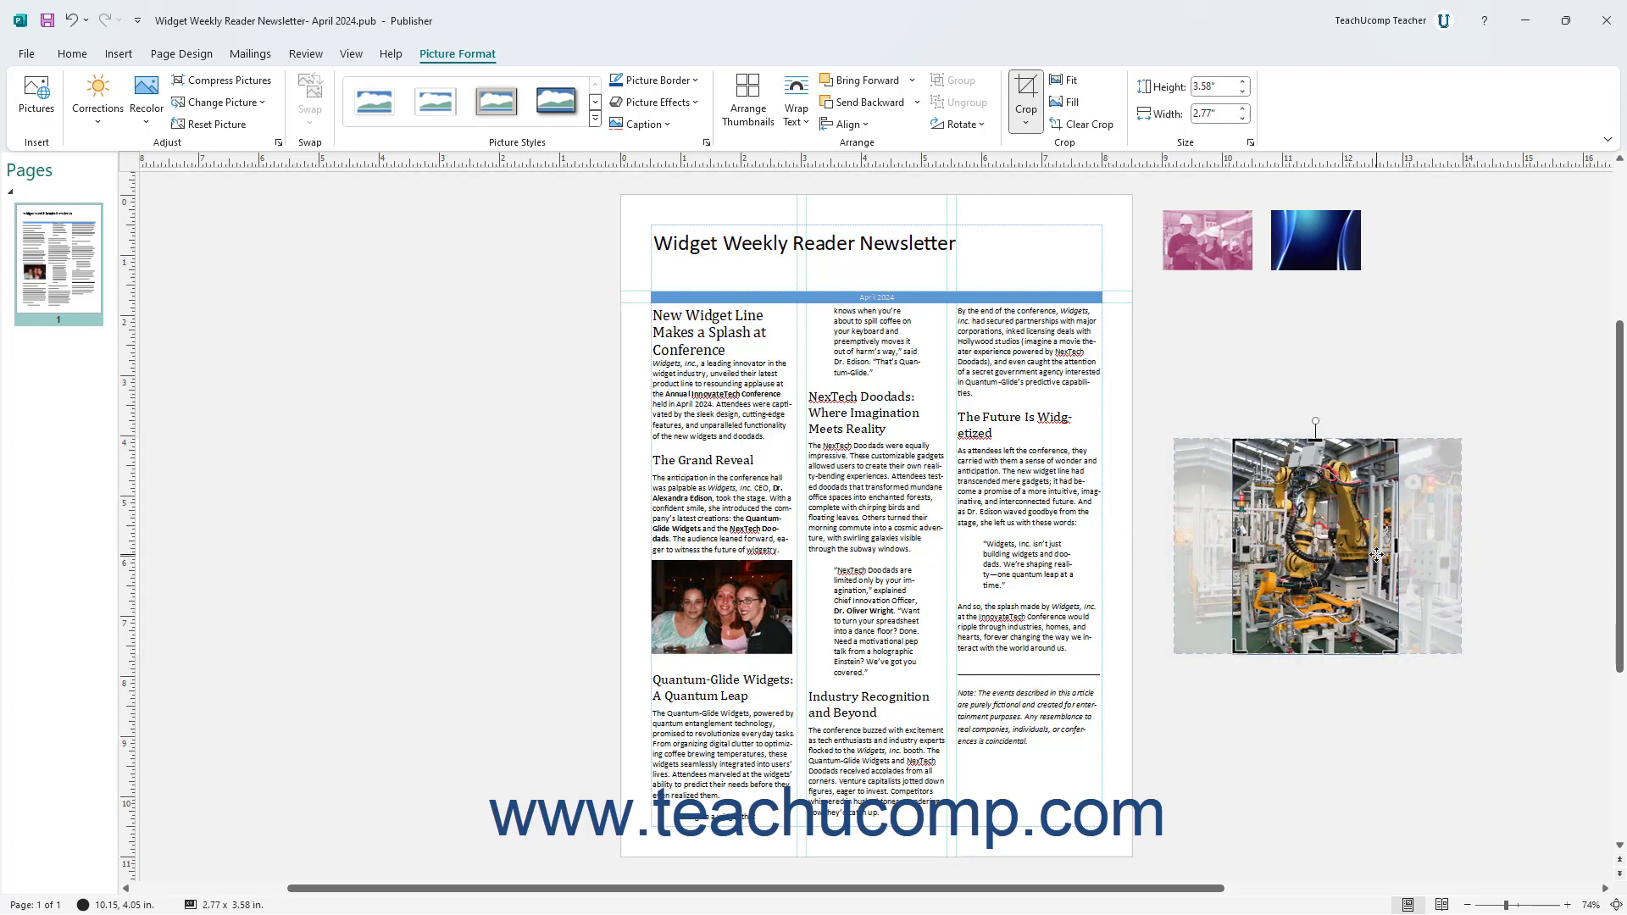
click(1106, 124)
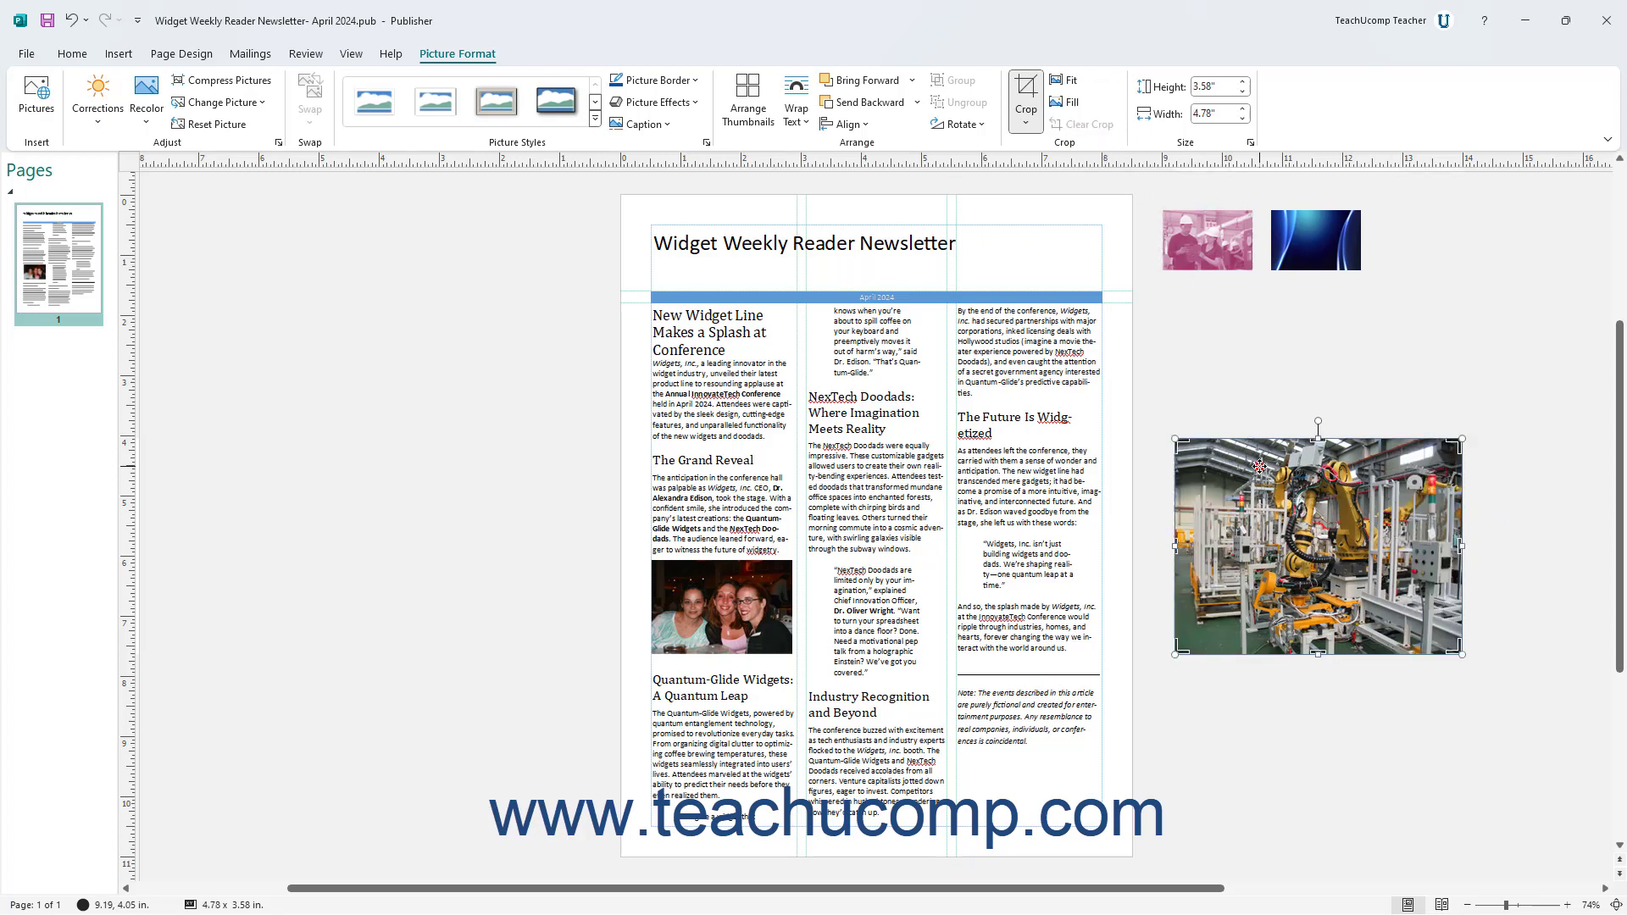
click(1263, 383)
Step: Crop the factory robot picture to a diamond shape, and undo the shape crop
click(1296, 497)
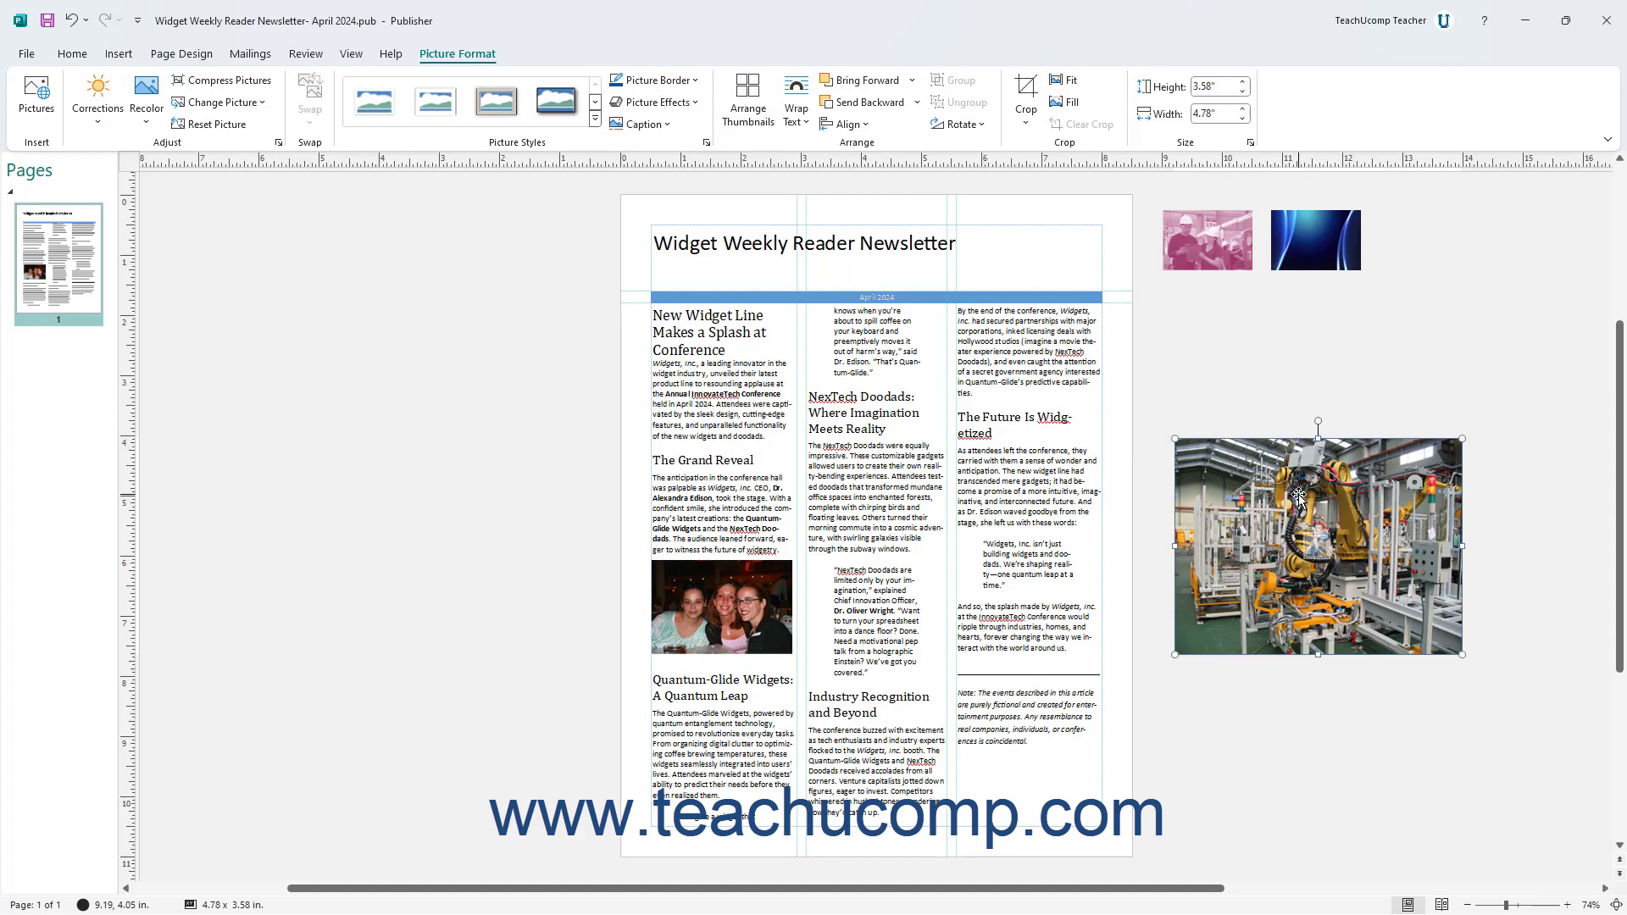
click(1034, 134)
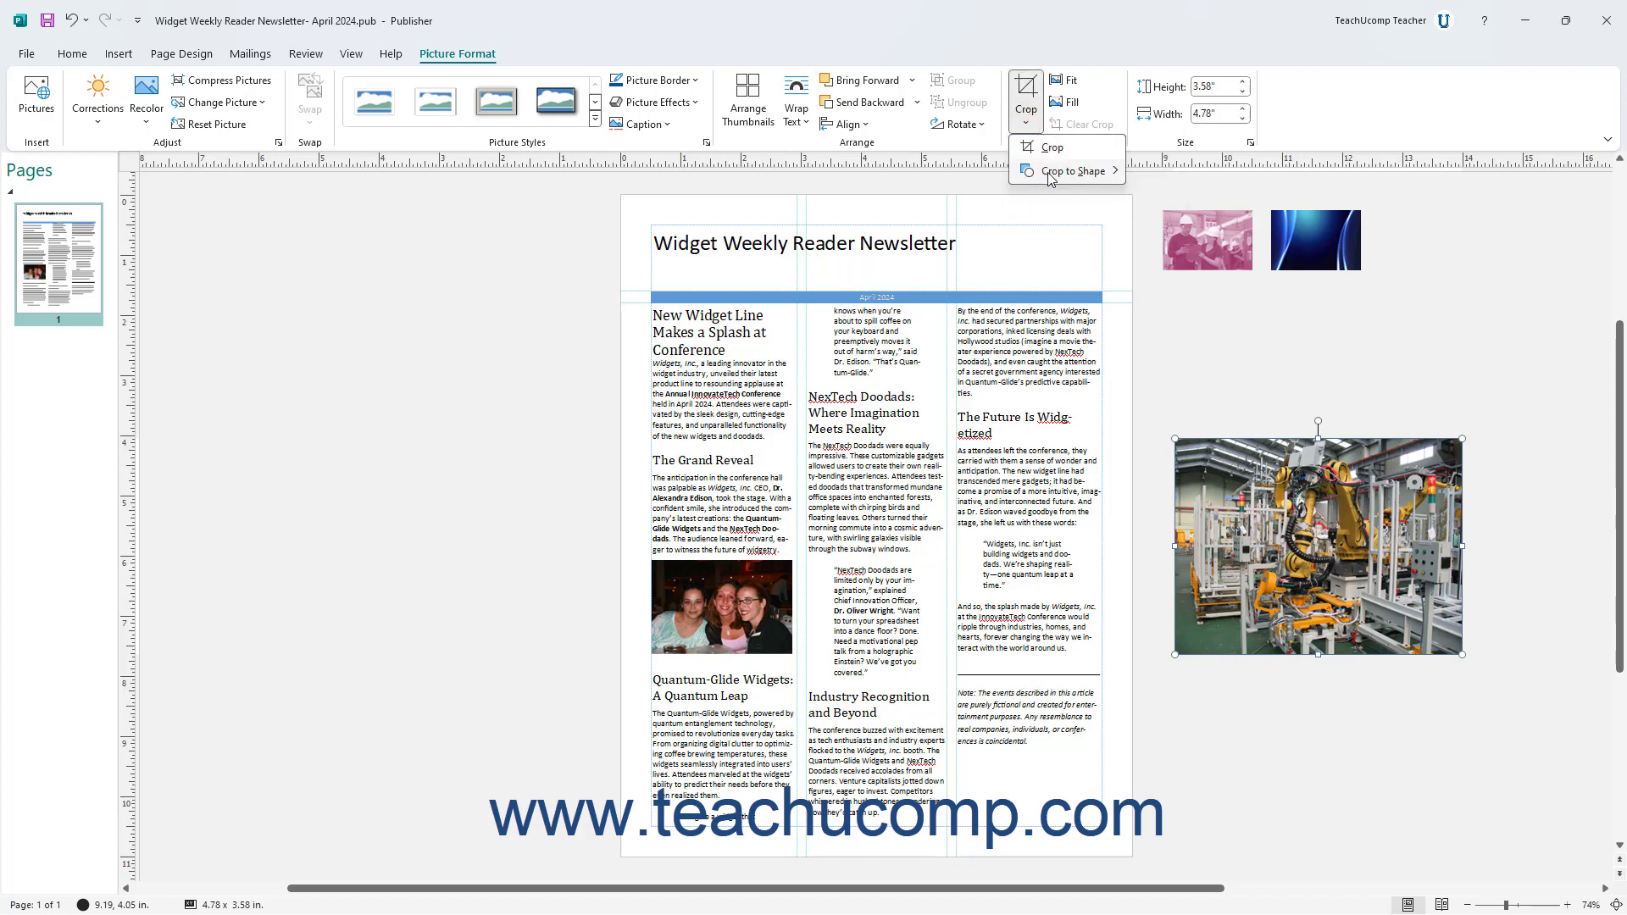
mouse_move(1051, 174)
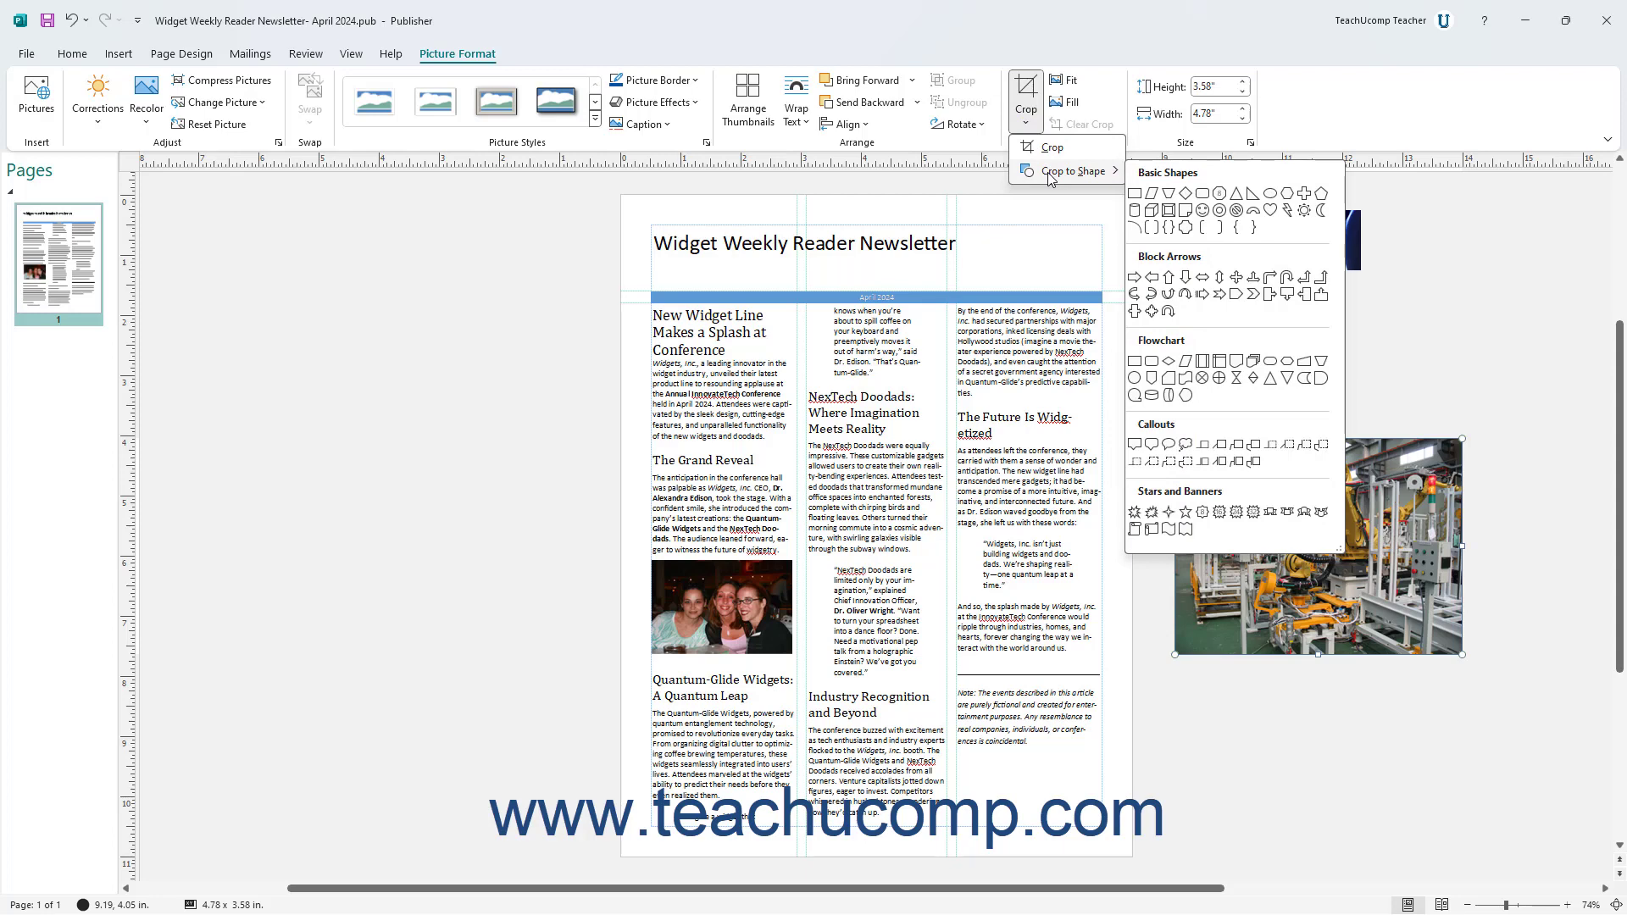
click(1185, 194)
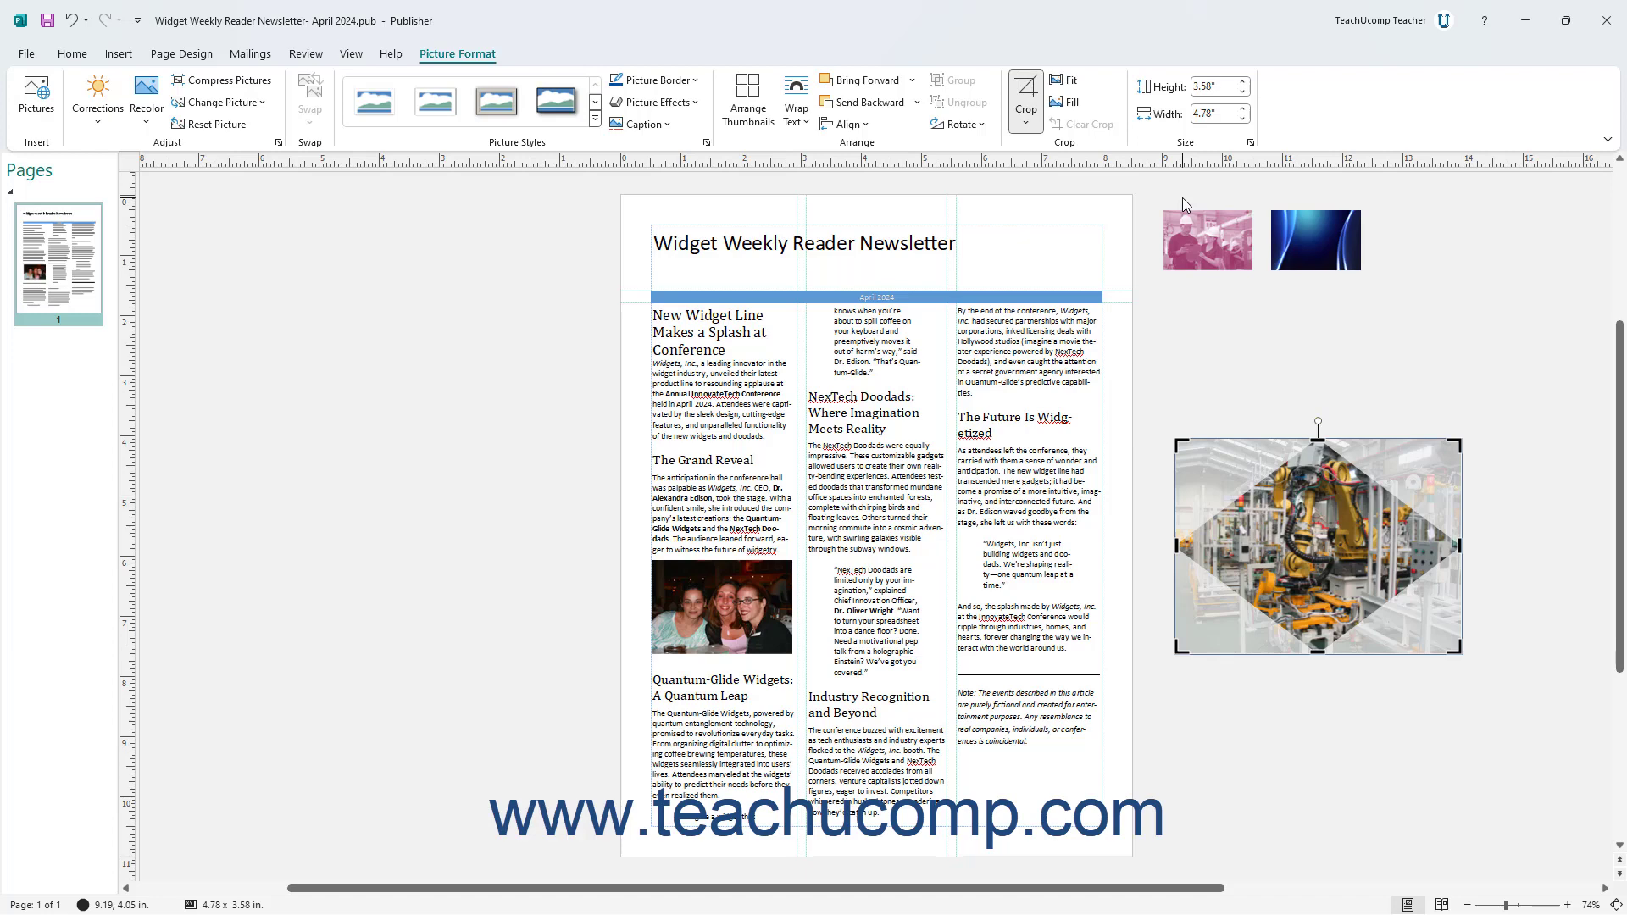
click(1281, 362)
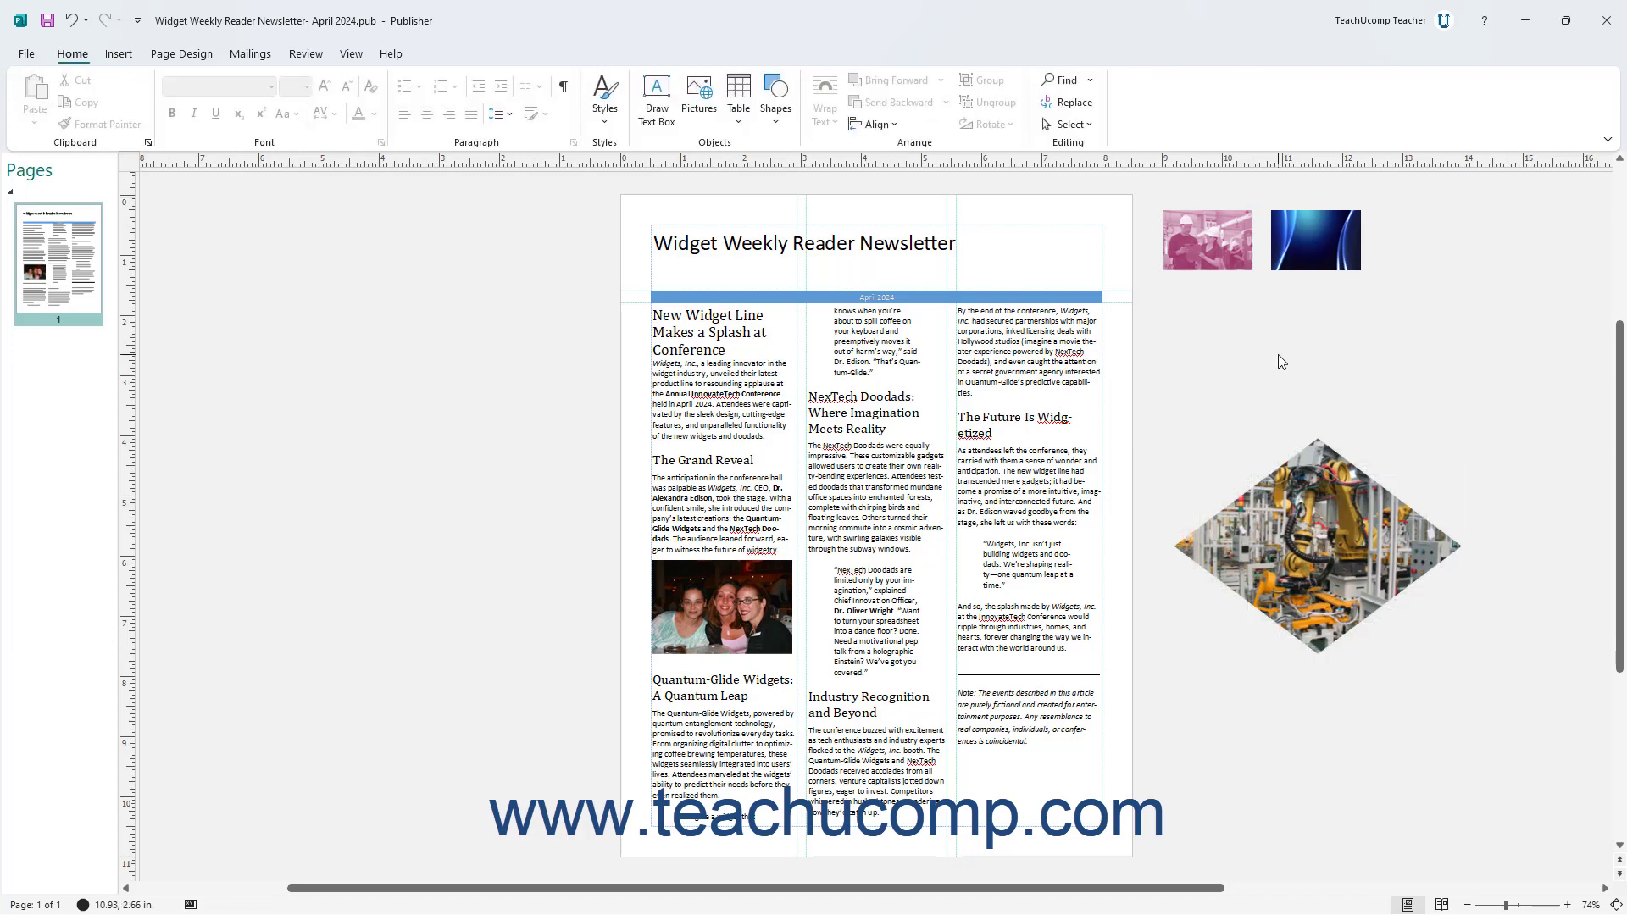
click(88, 20)
click(93, 82)
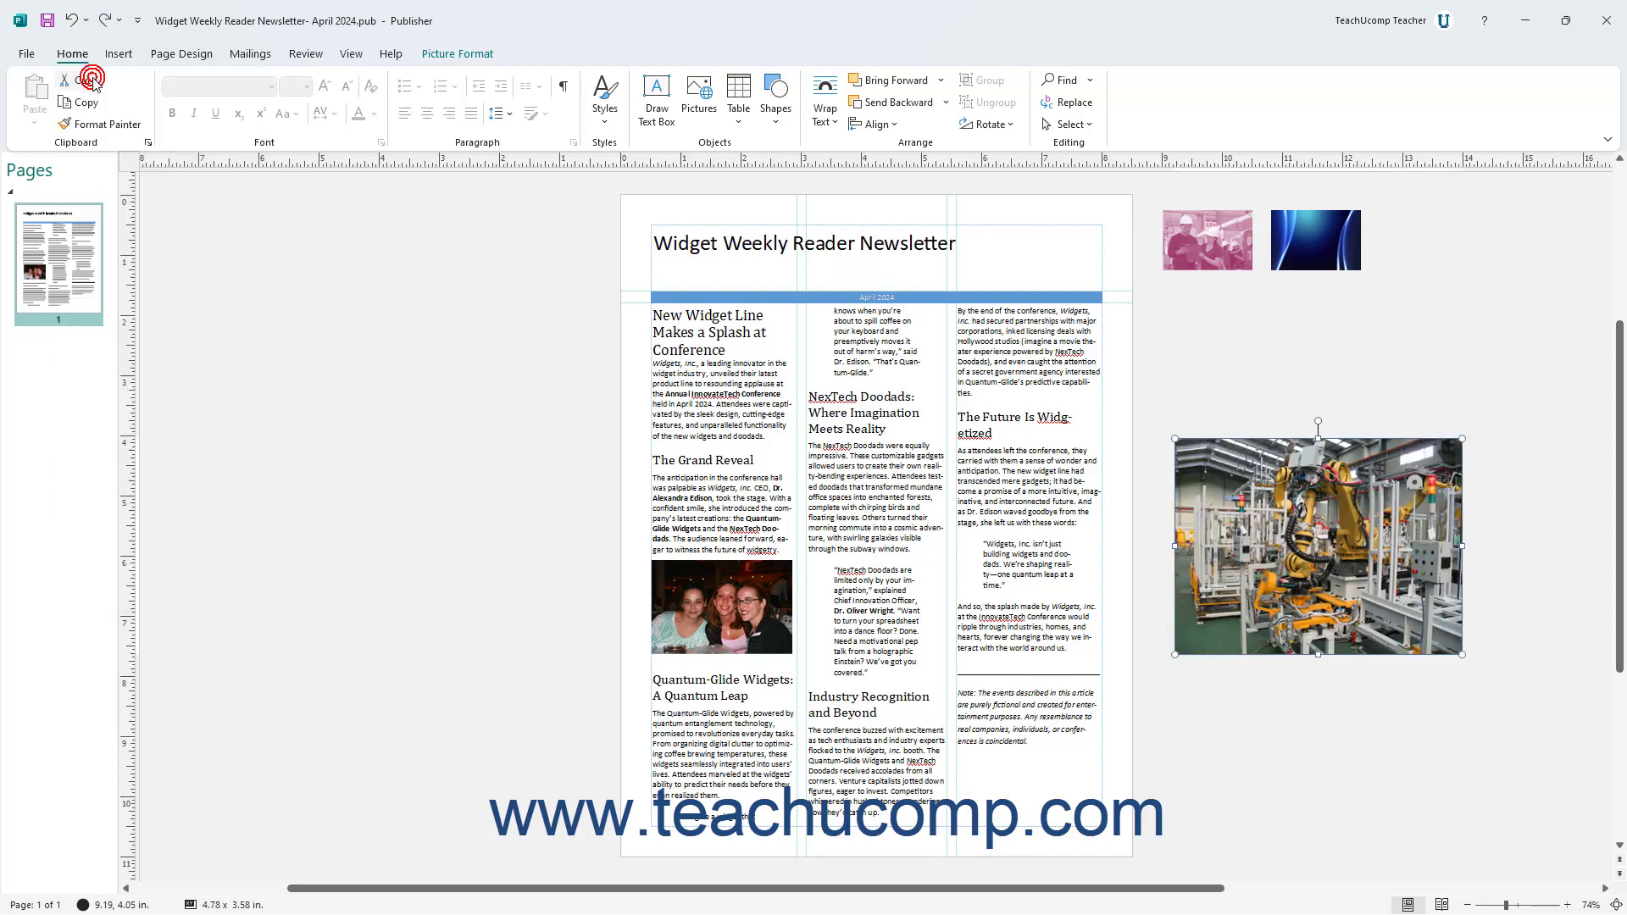
Step: Crop the factory robot picture's sides to about 2.71 inches wide and extend the crop area above and below to about 5.86 inches high
click(457, 54)
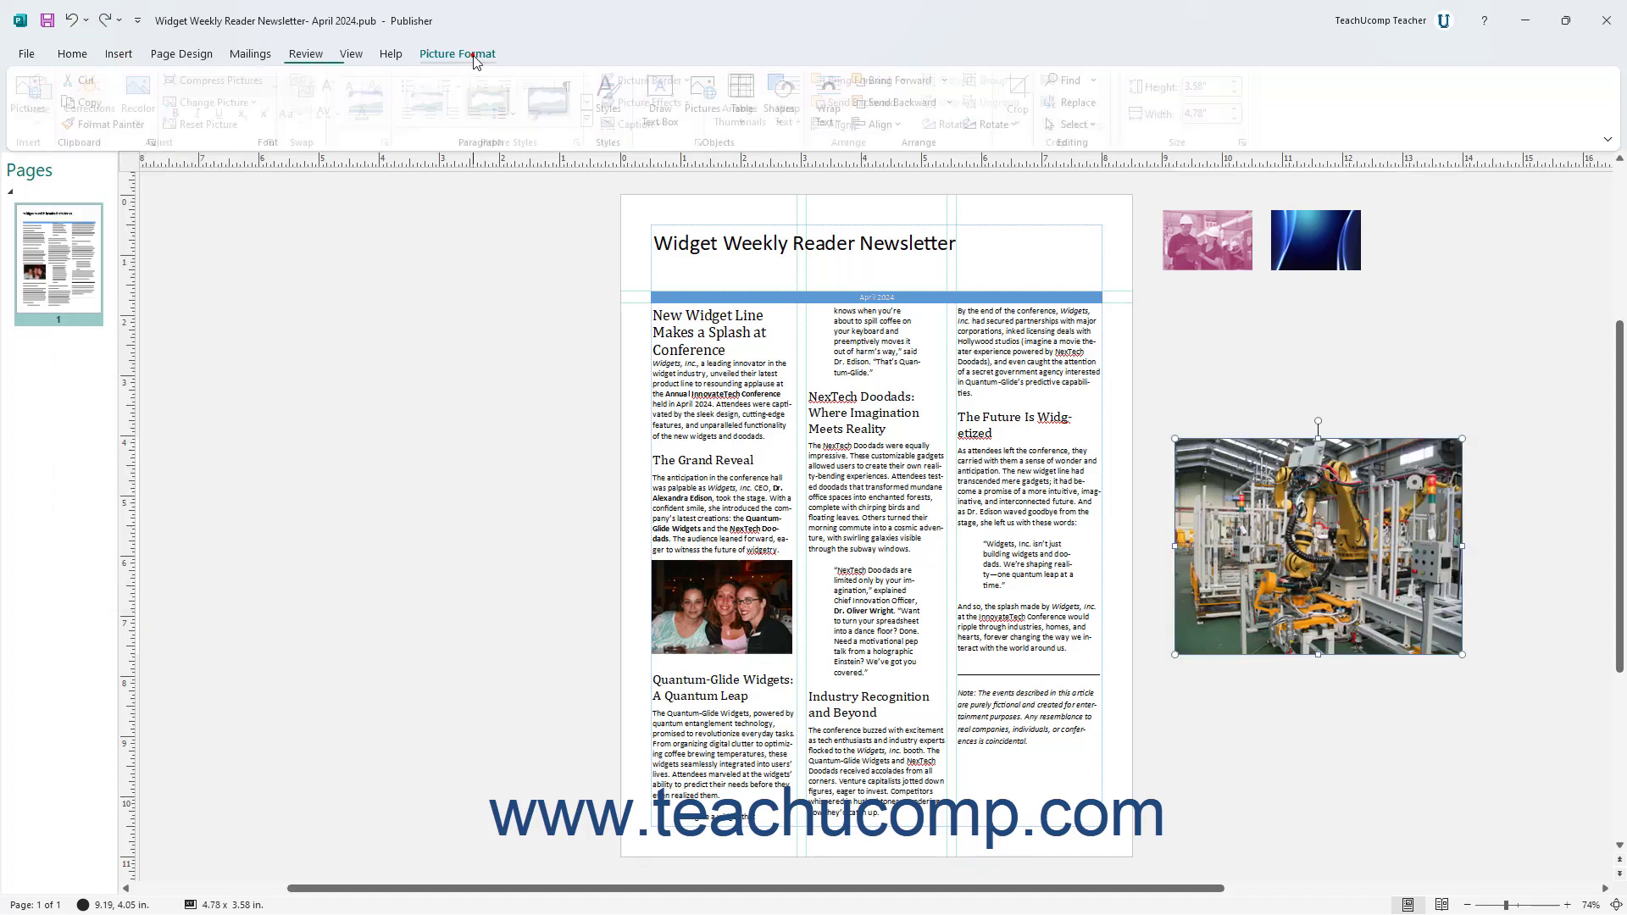
click(1025, 93)
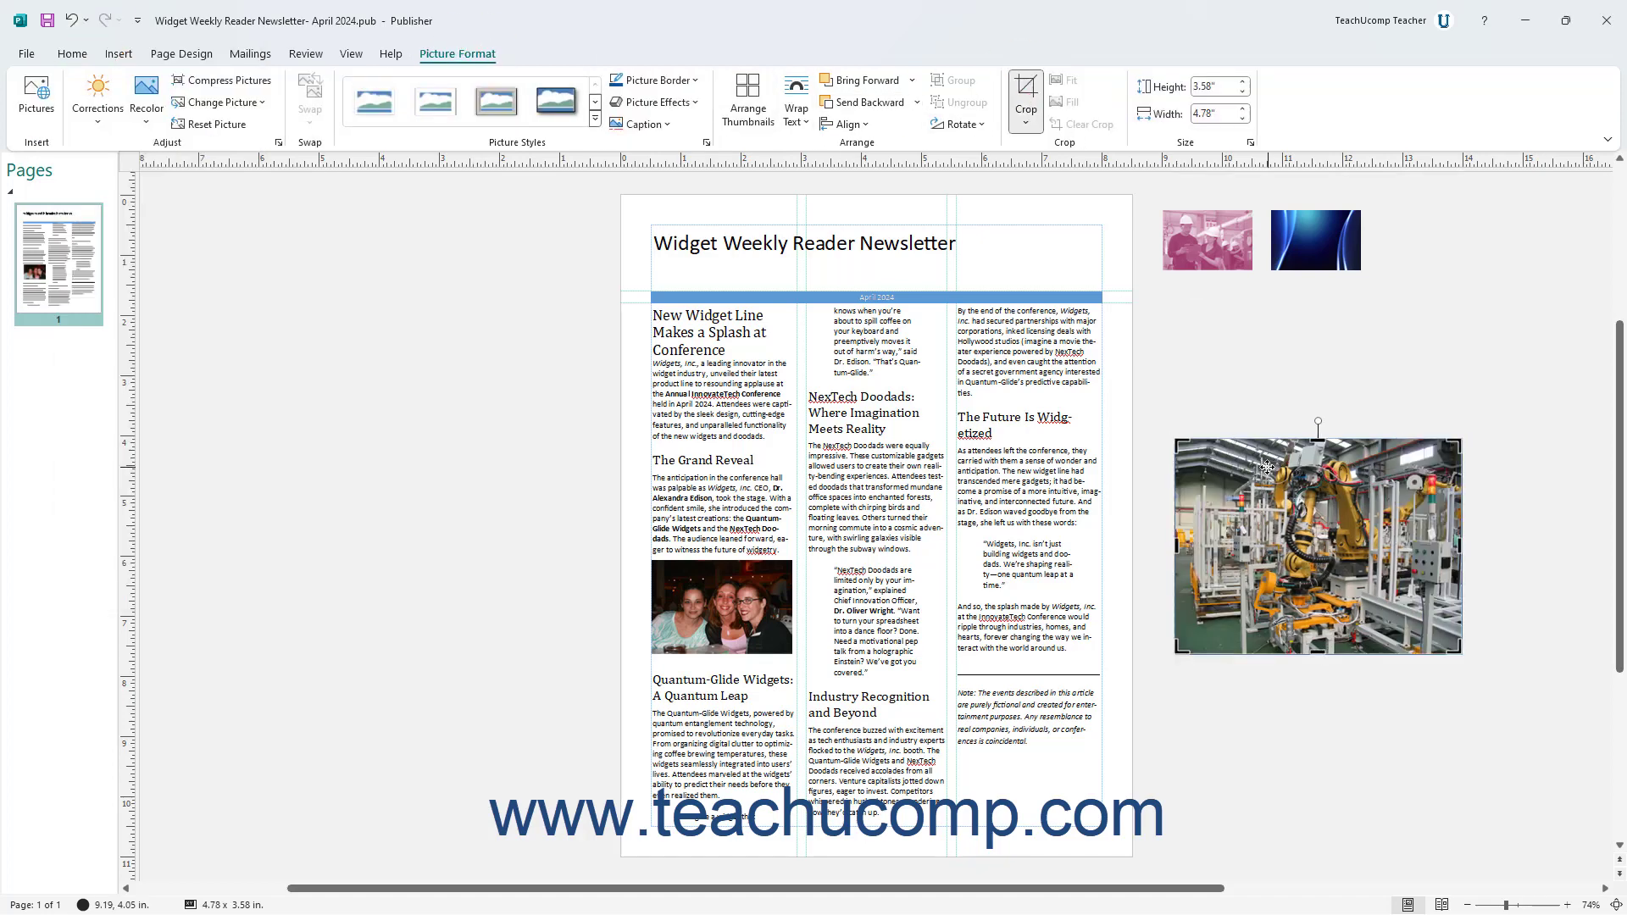
drag(1178, 548, 1231, 546)
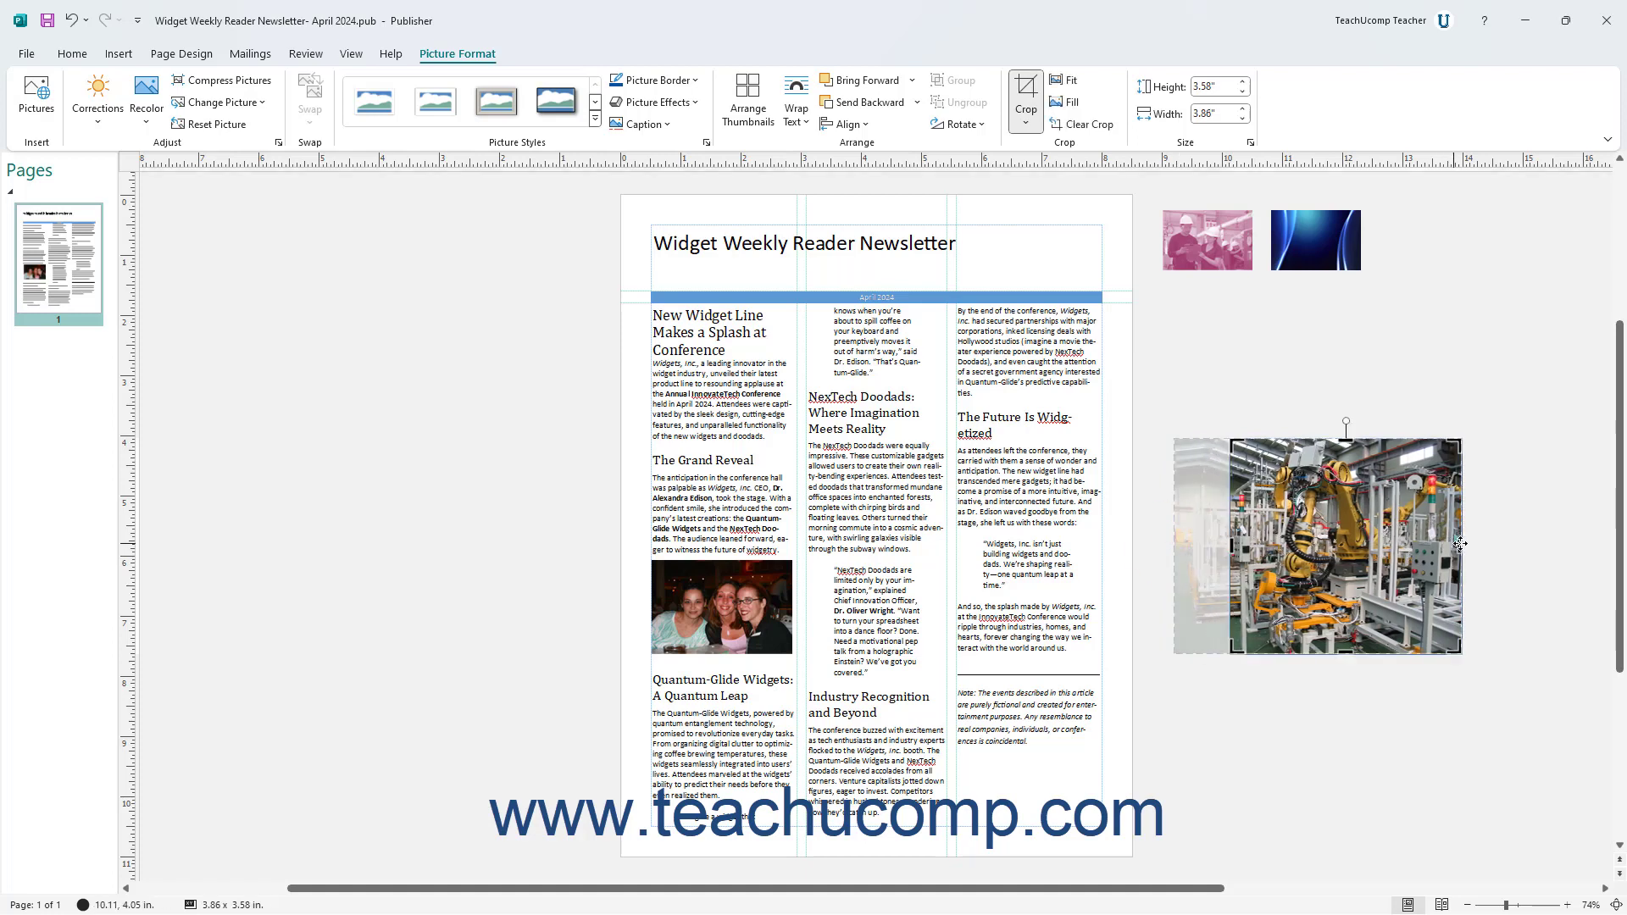
drag(1459, 544, 1392, 548)
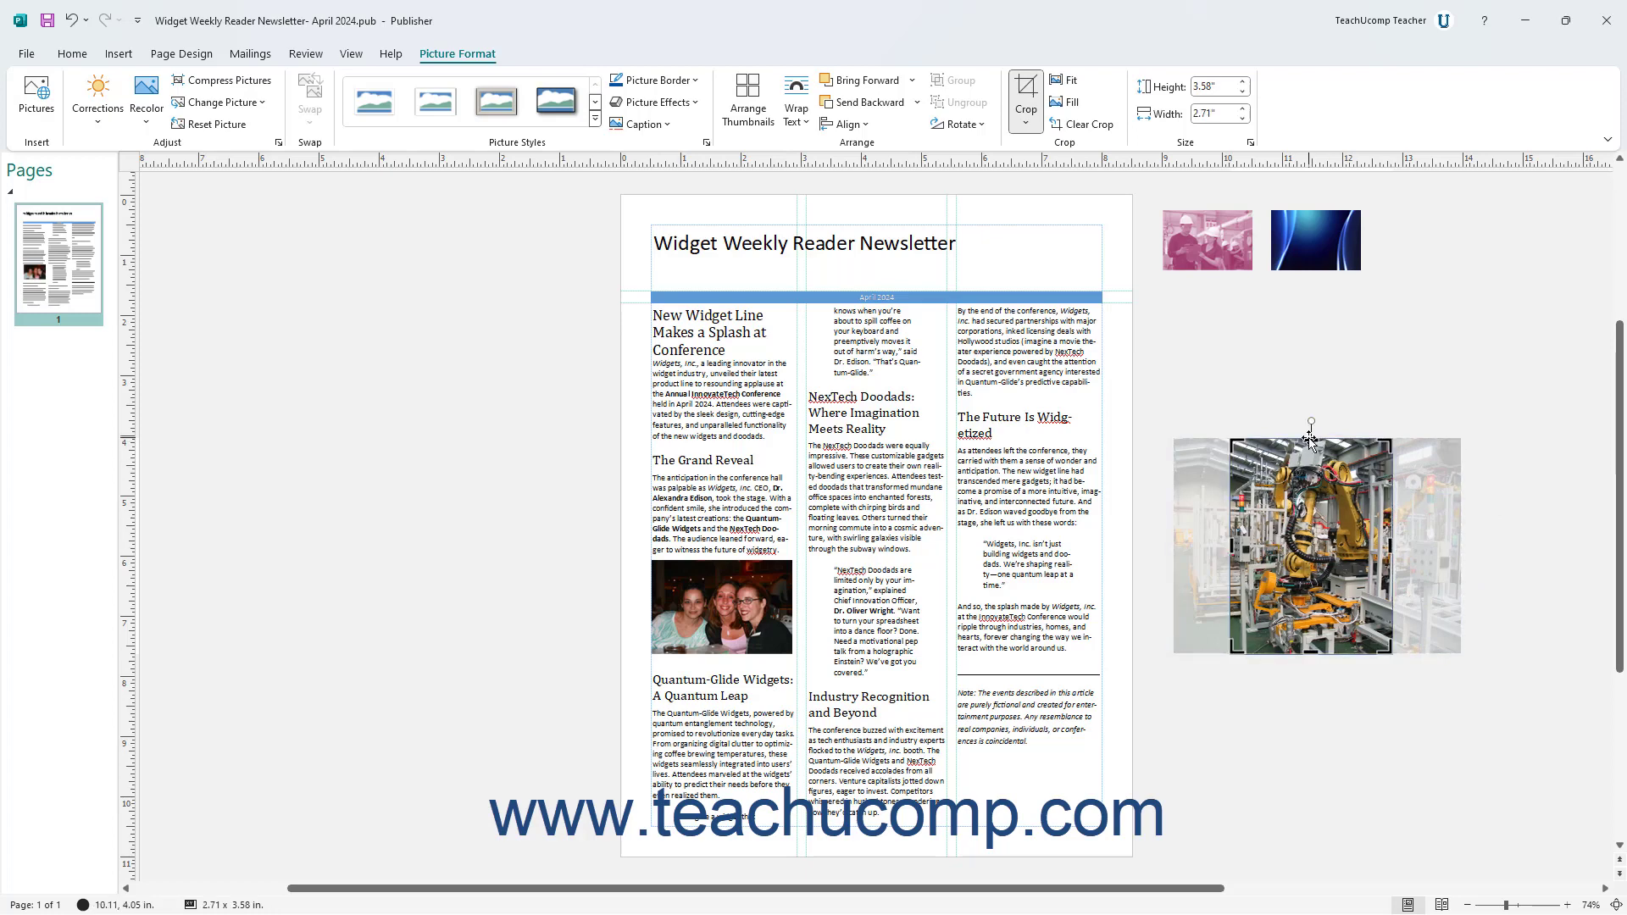
drag(1310, 436, 1311, 372)
drag(1311, 654, 1310, 725)
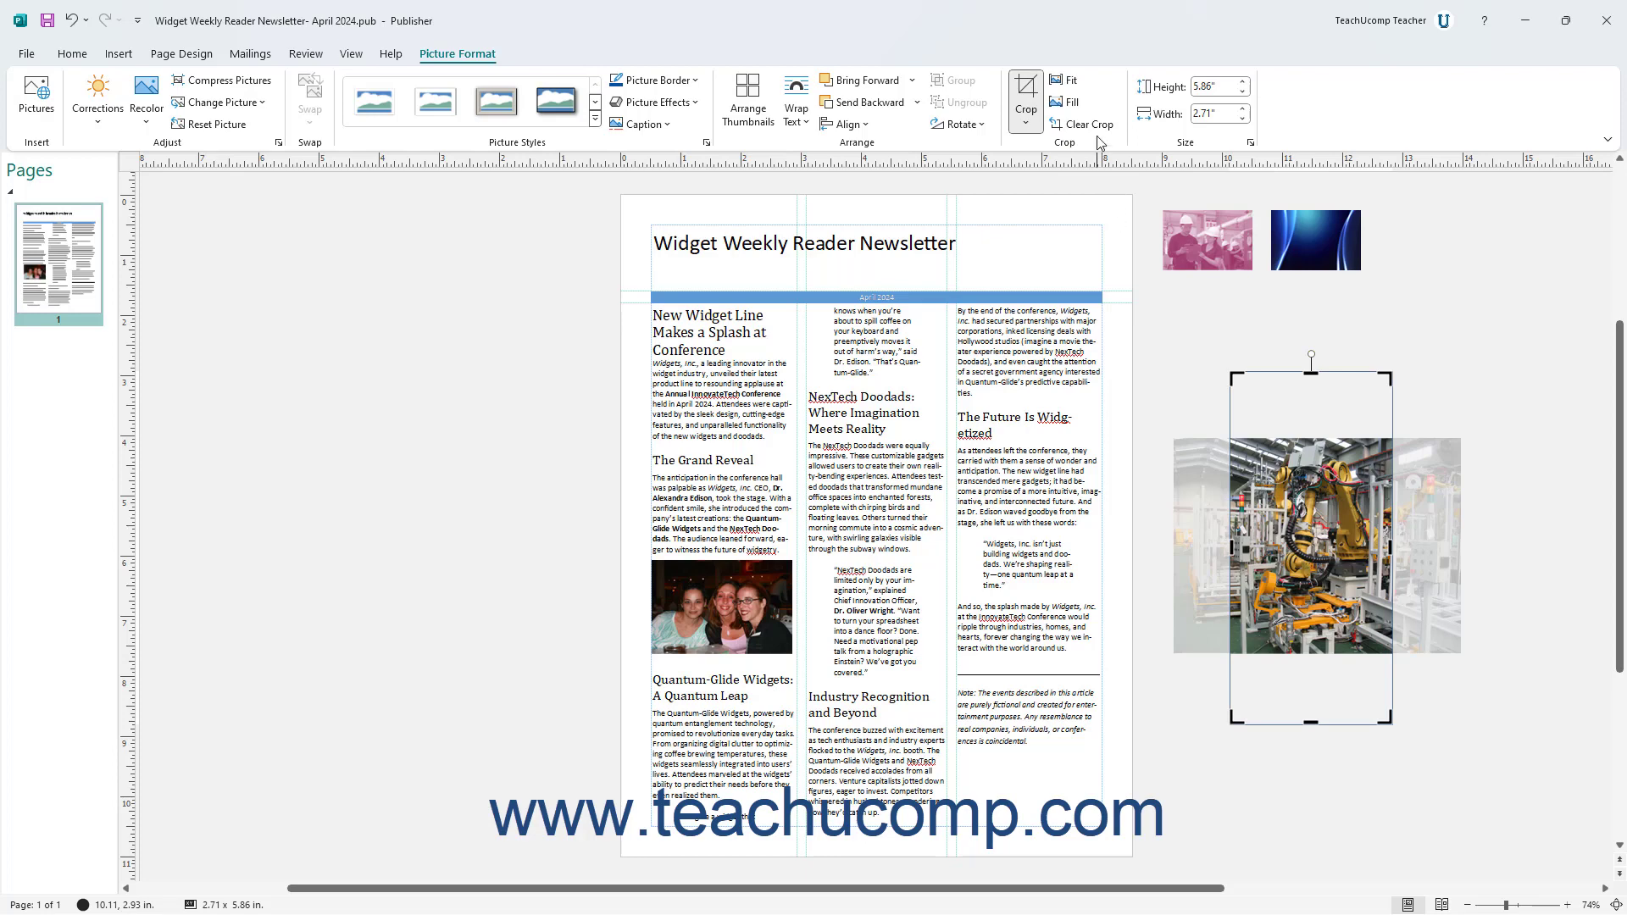
Step: Fit the factory robot picture inside the crop area, and switch it to fill the whole area instead
click(1071, 83)
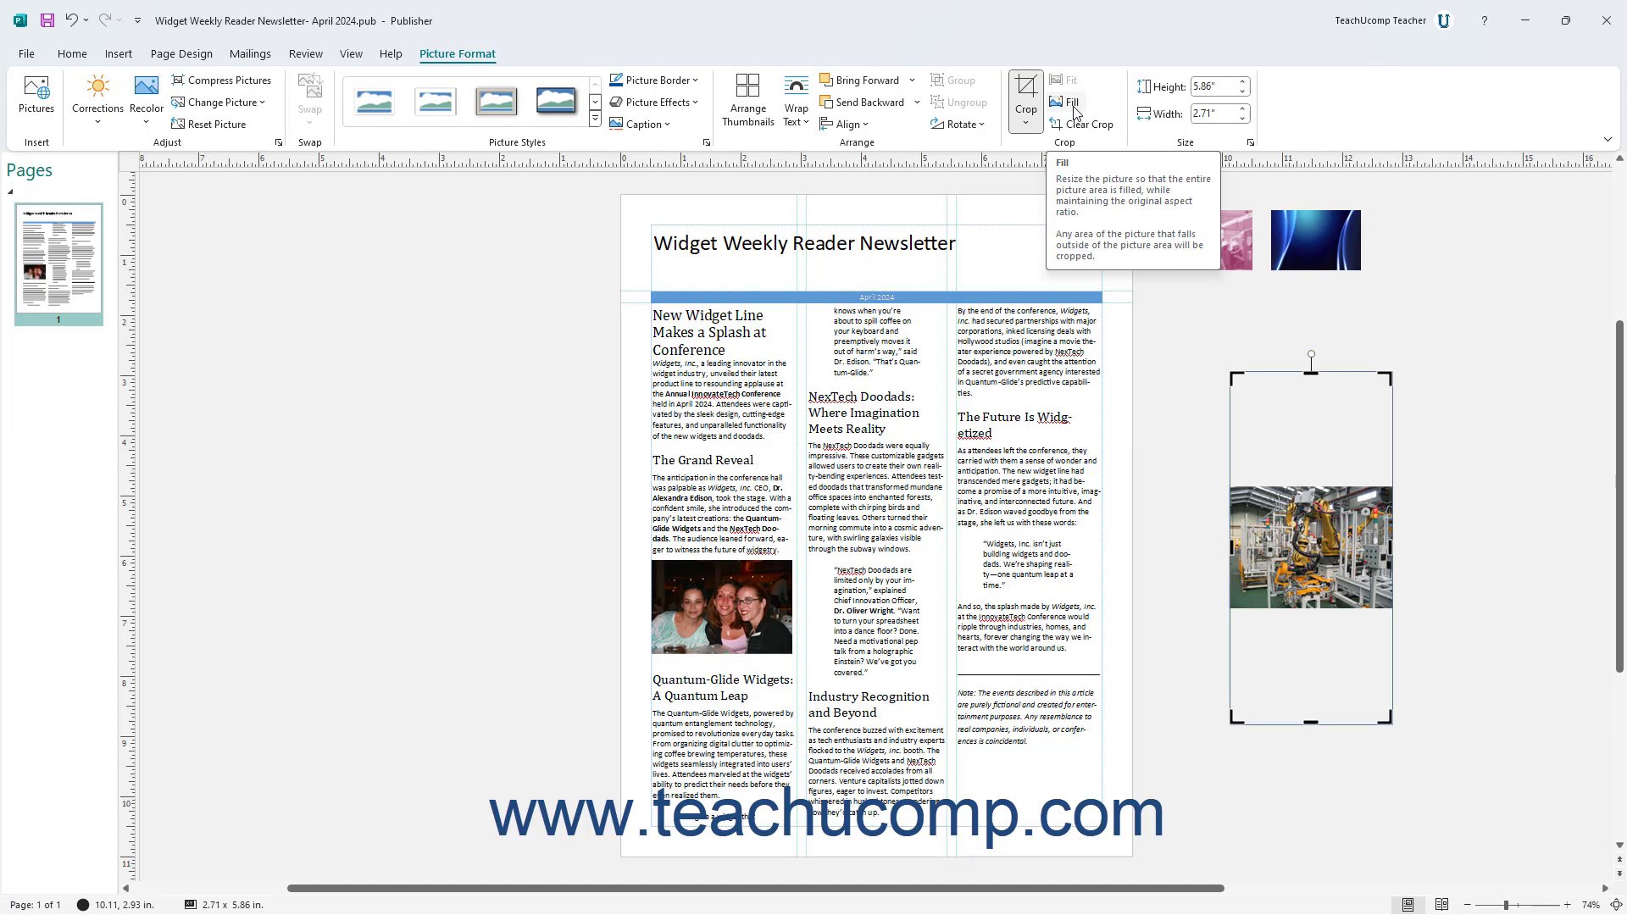
click(1072, 102)
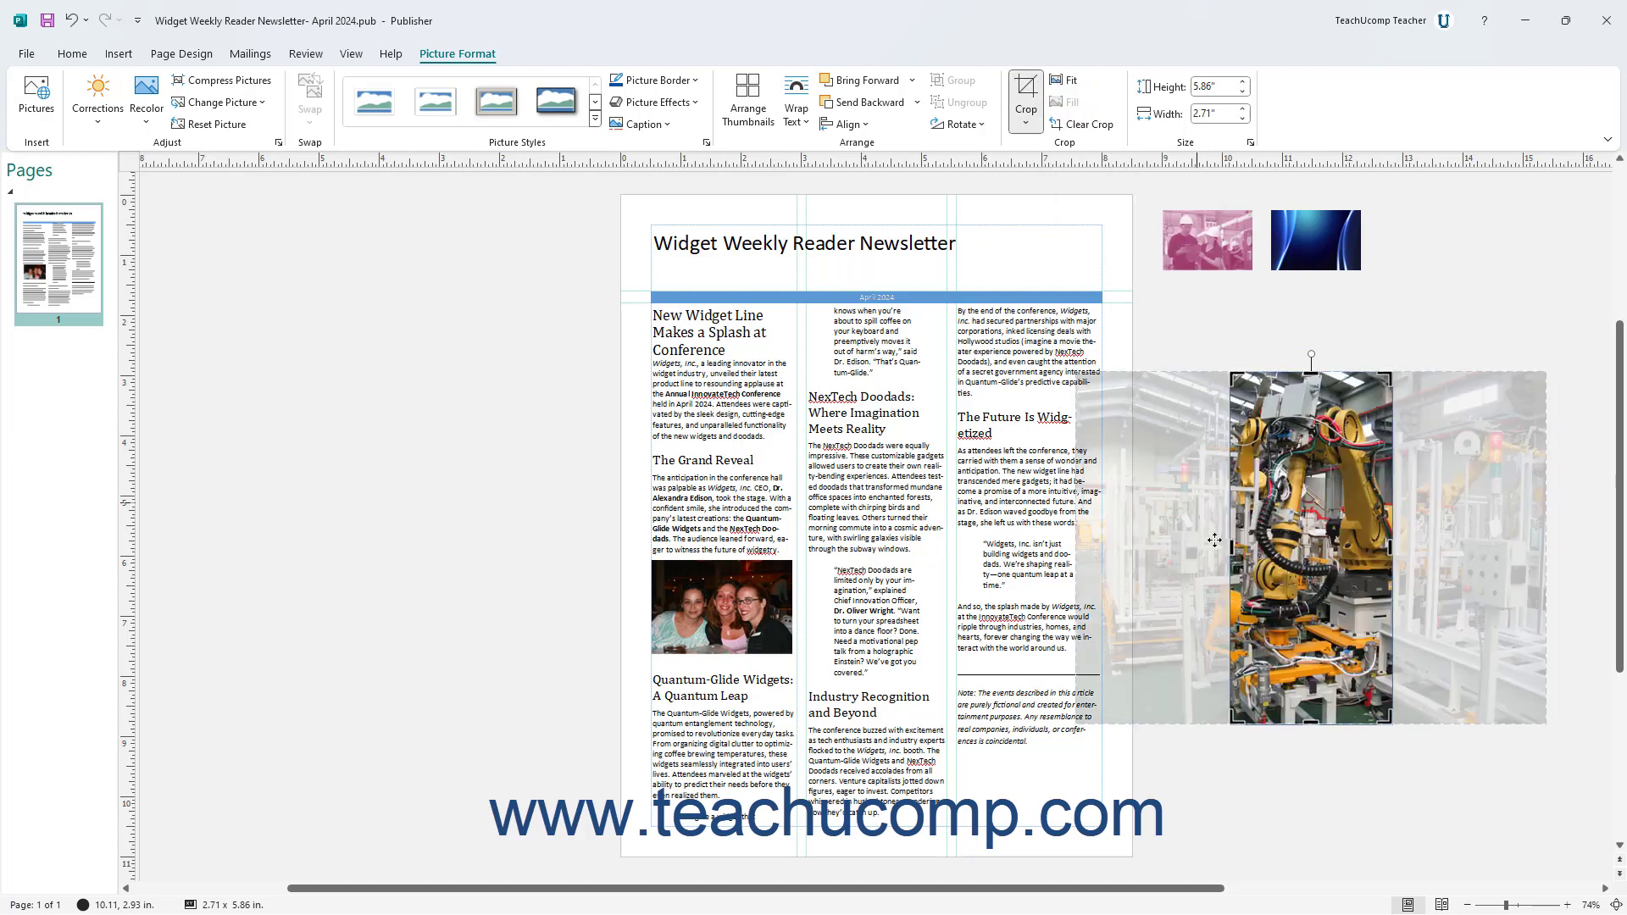
Step: Widen the crop area of the factory robot picture to about 3.59 inches, and clear the crop
drag(1230, 547, 1198, 548)
drag(1390, 552, 1410, 552)
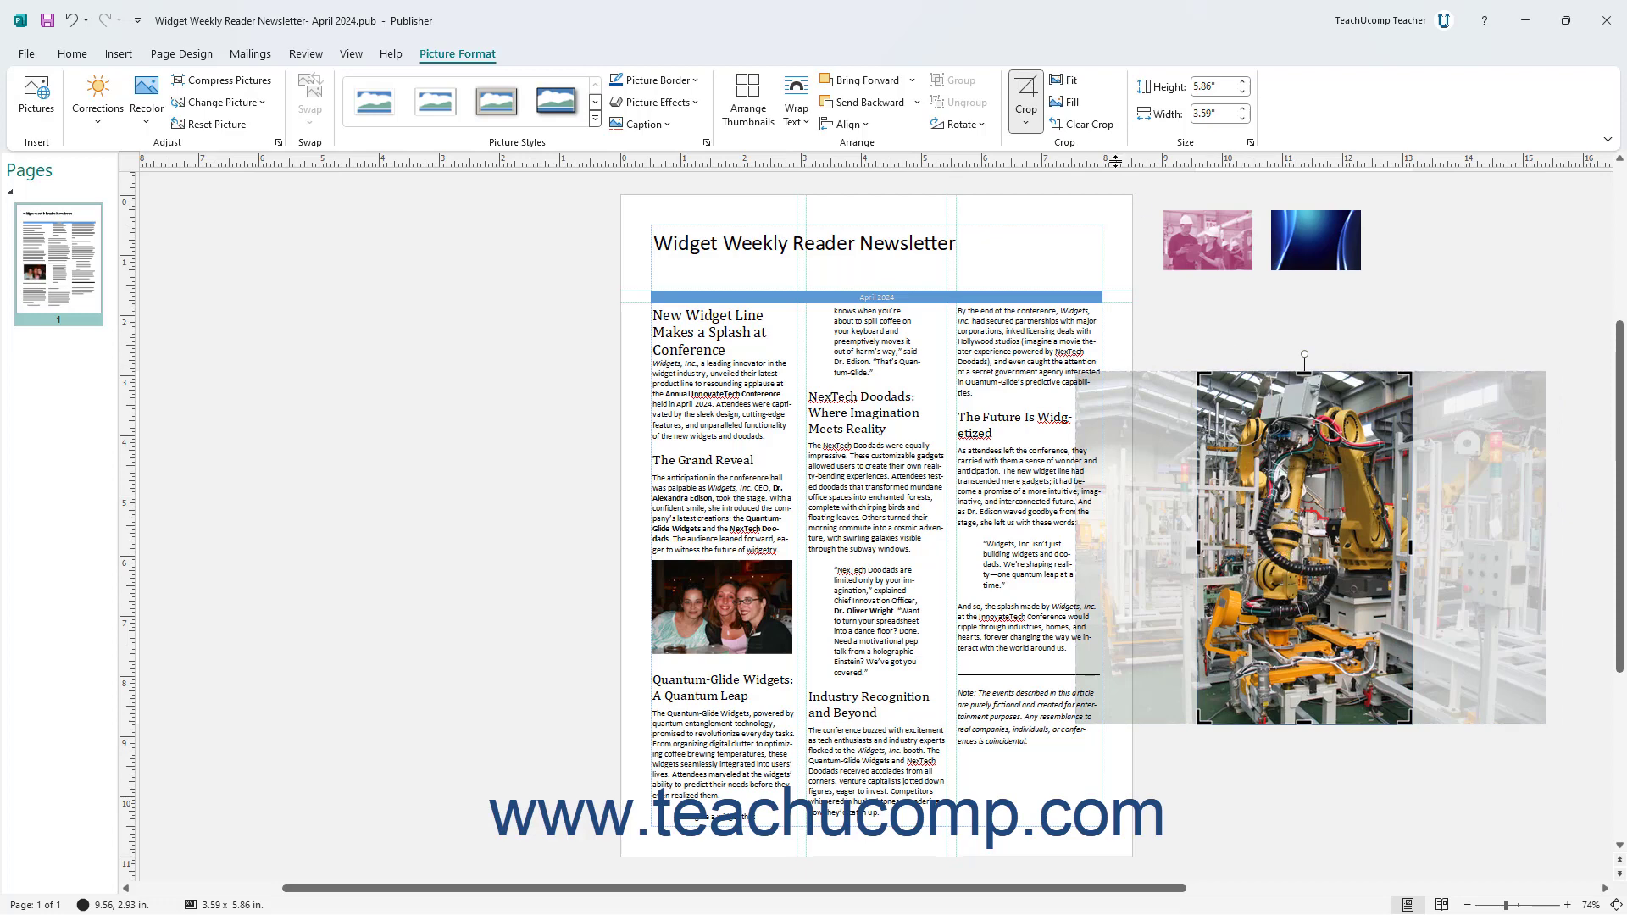
click(1089, 125)
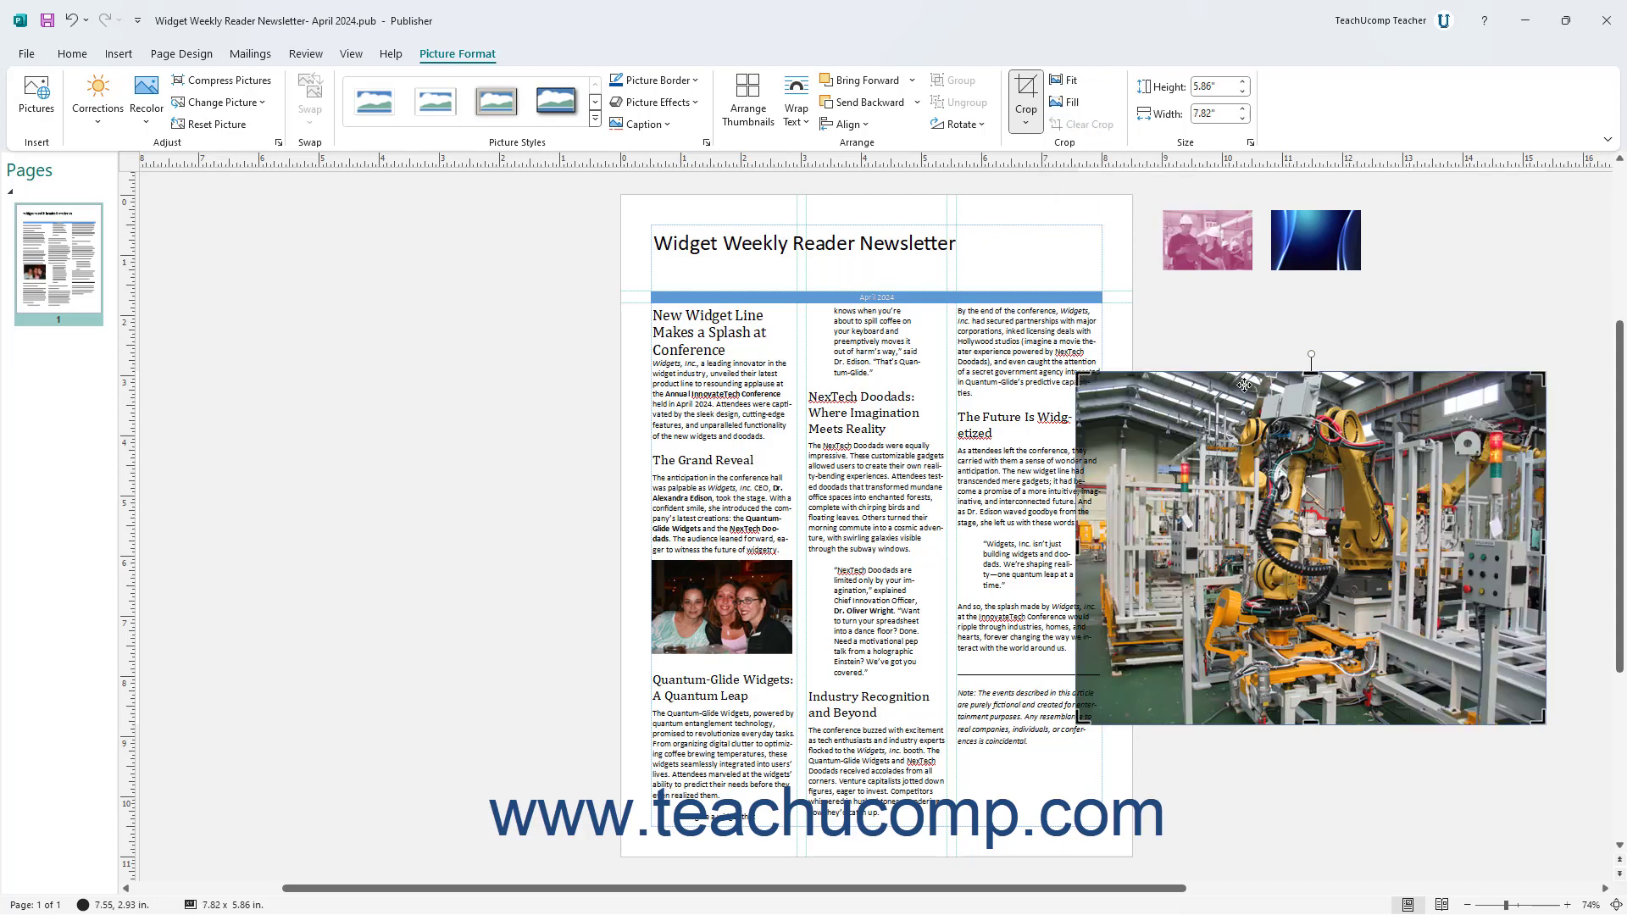
Step: Crop both sides of the factory robot picture to about 4.27 inches wide, and undo the crop on its right side
drag(1085, 560, 1164, 559)
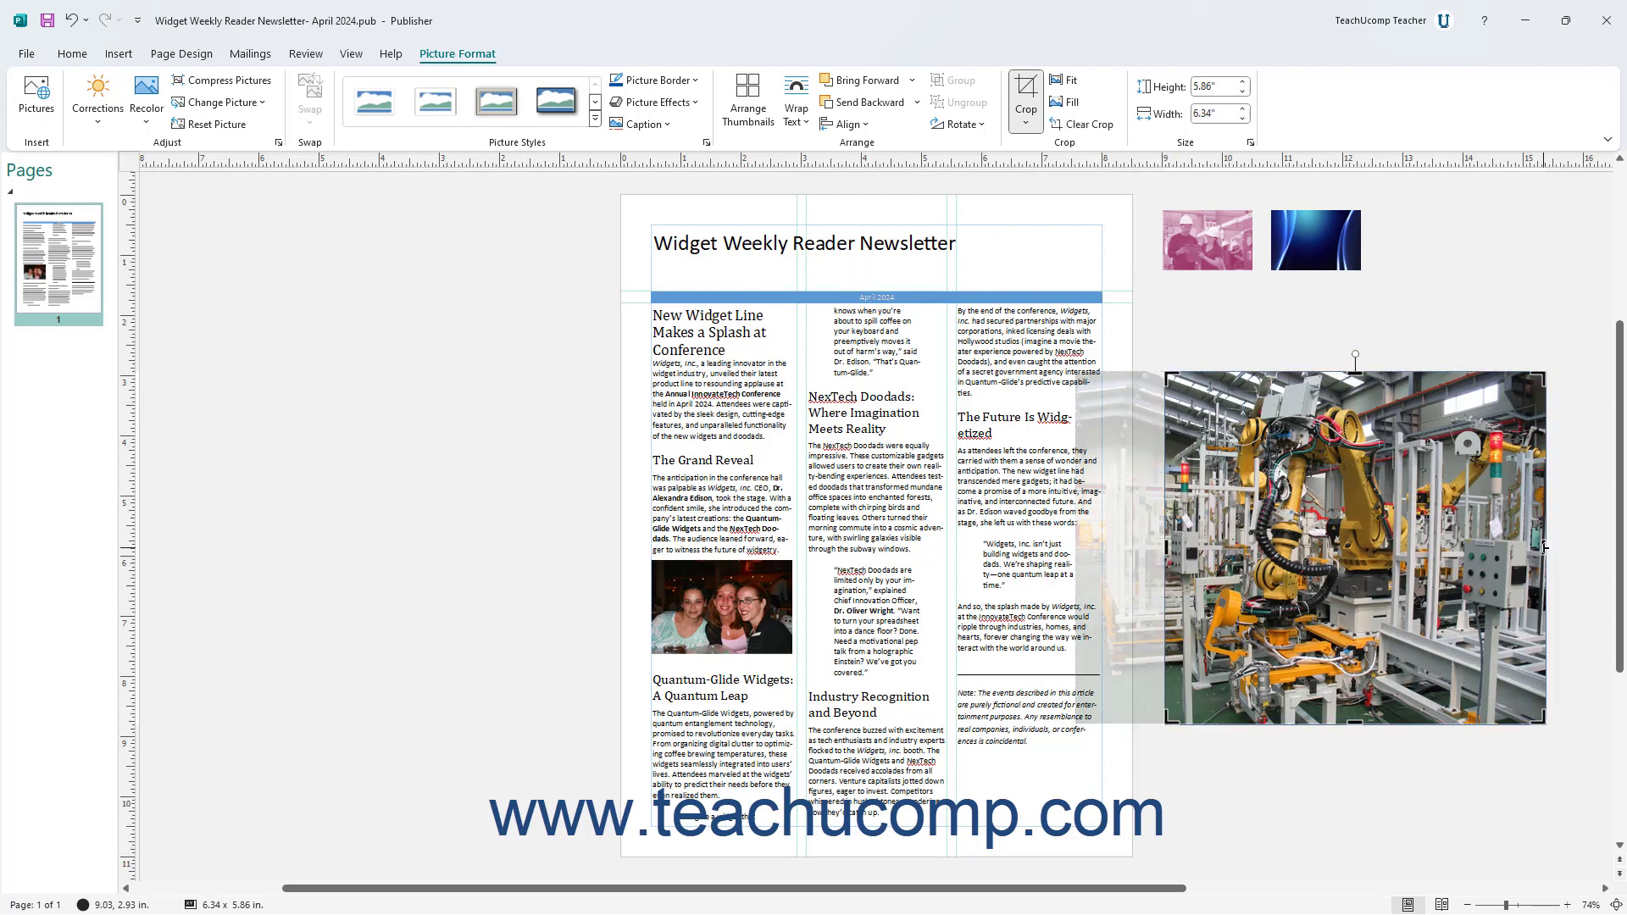
drag(1544, 548, 1421, 559)
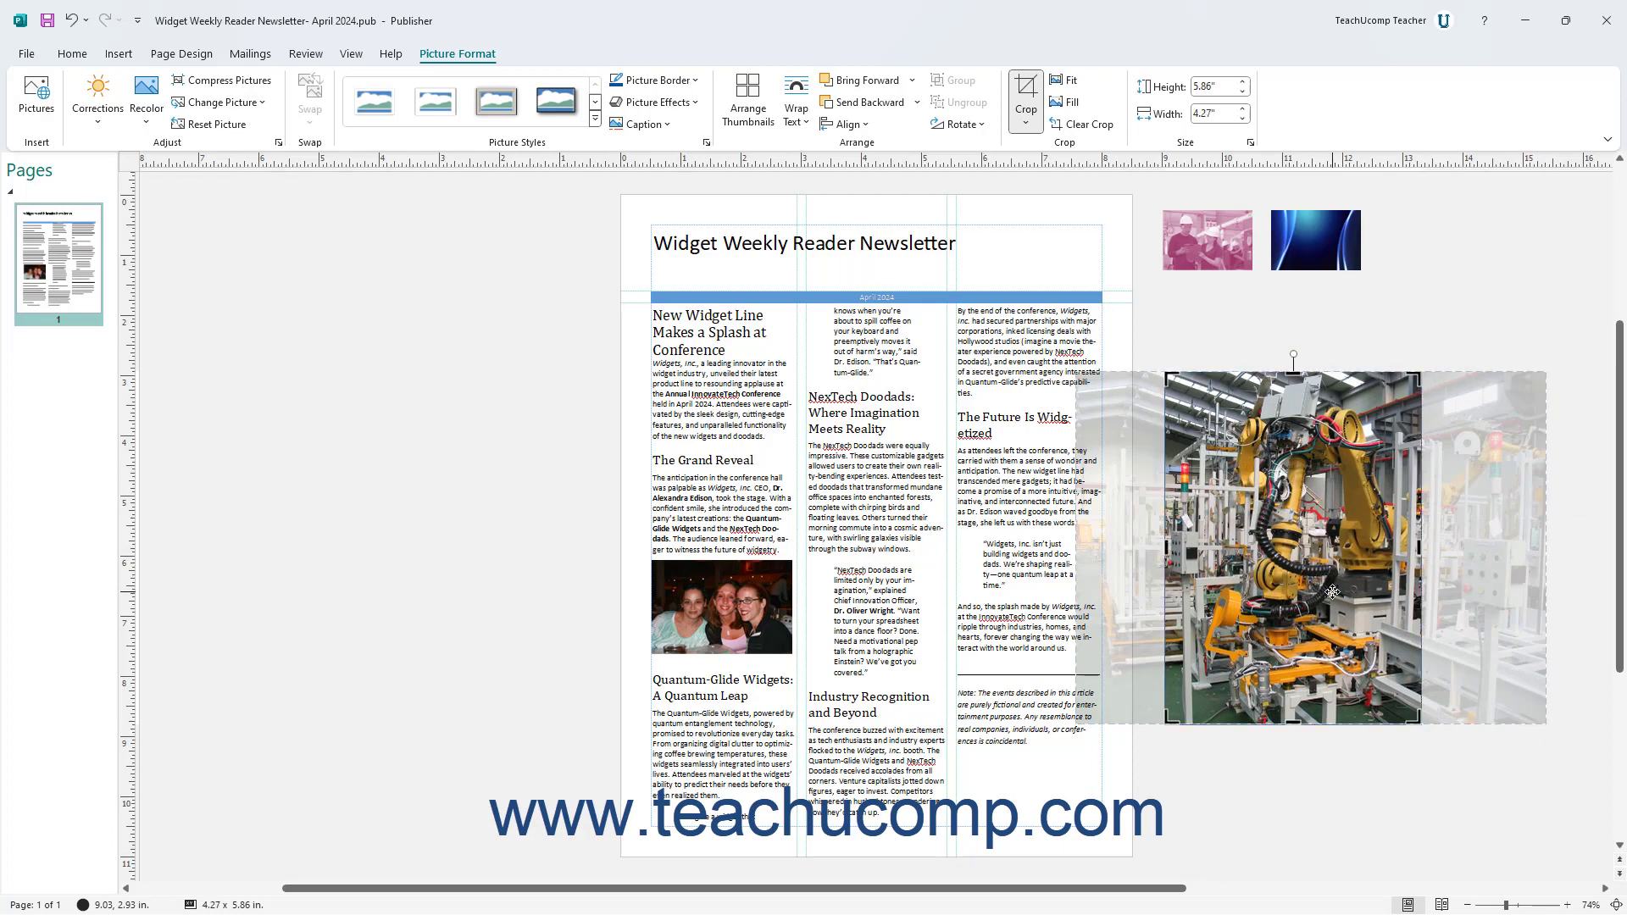
click(1027, 96)
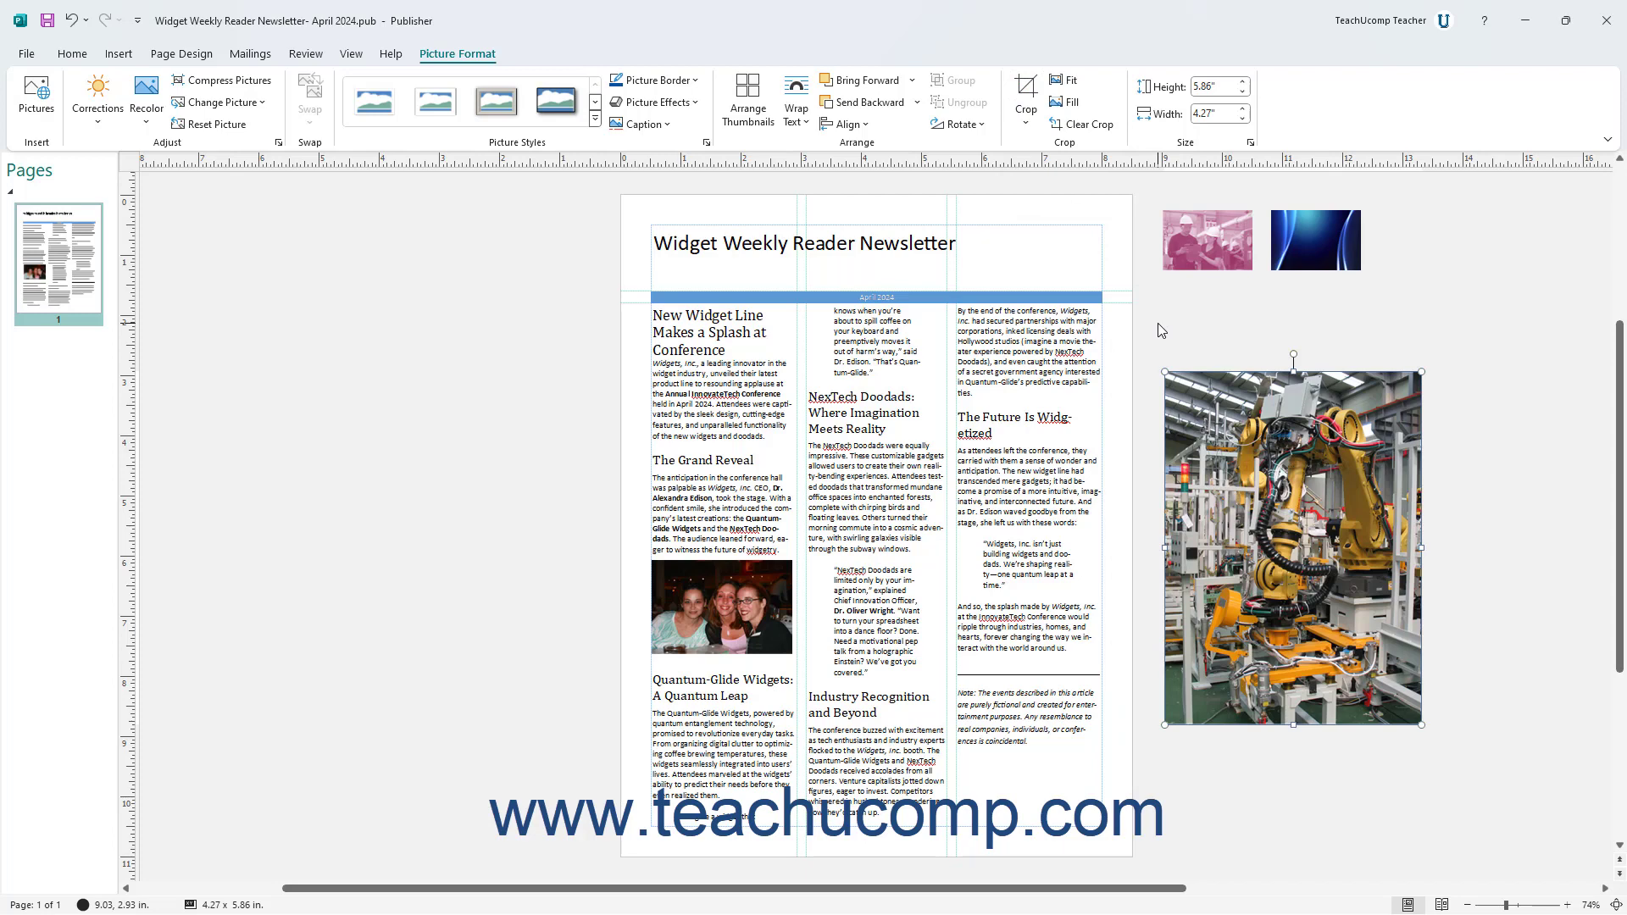
click(72, 28)
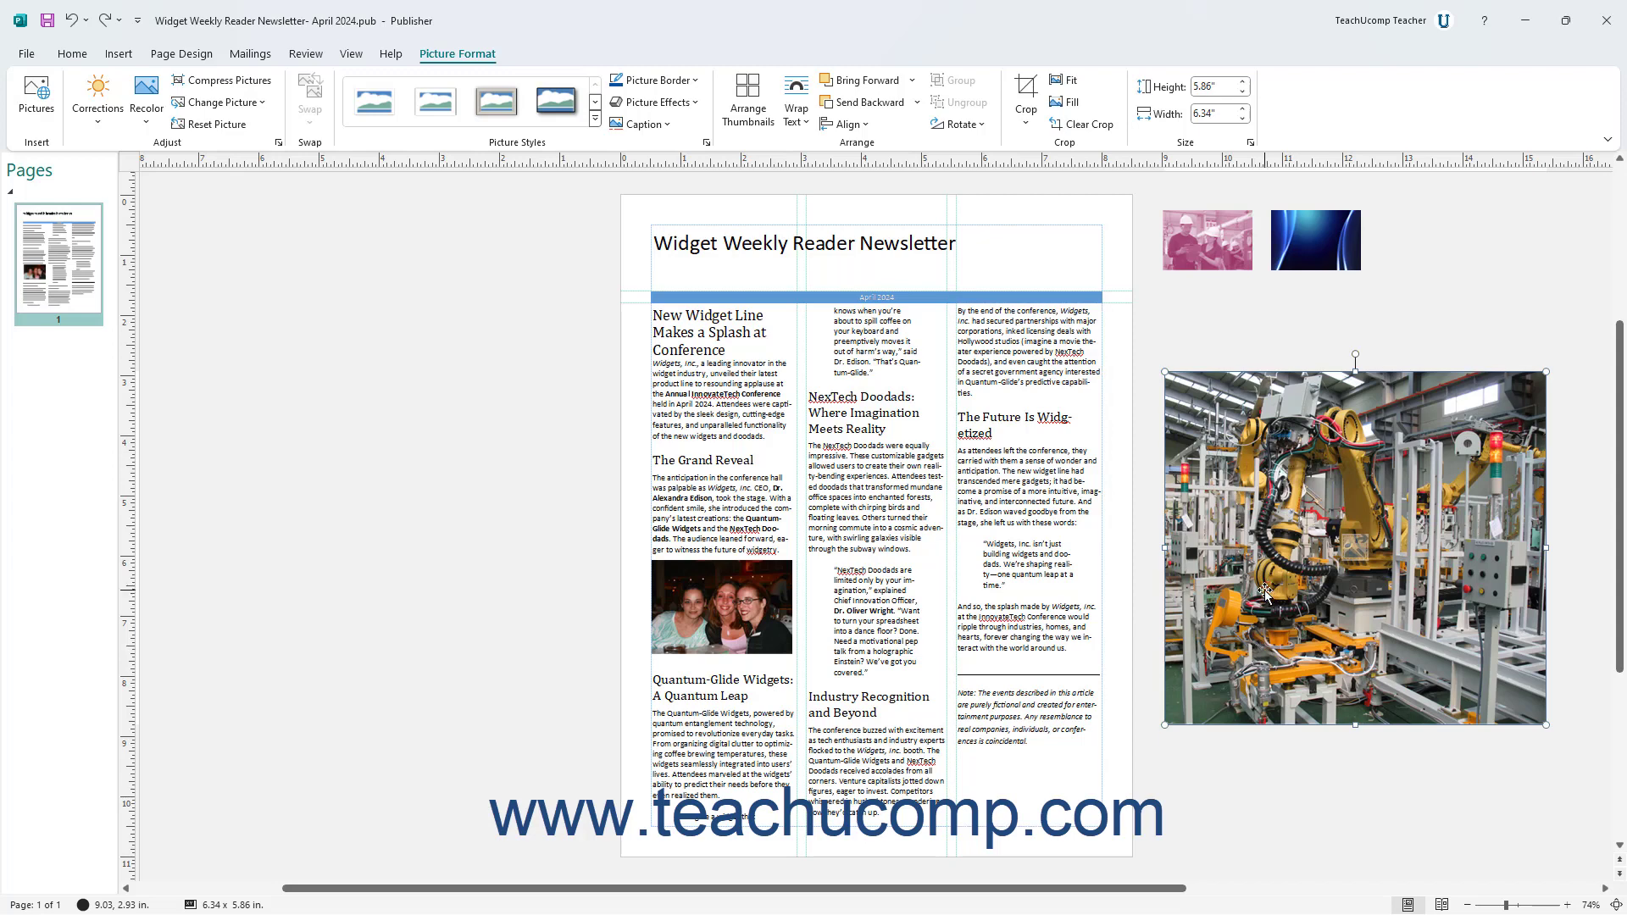
Step: Reduce the height of the factory robot picture to 5 inches
click(1243, 94)
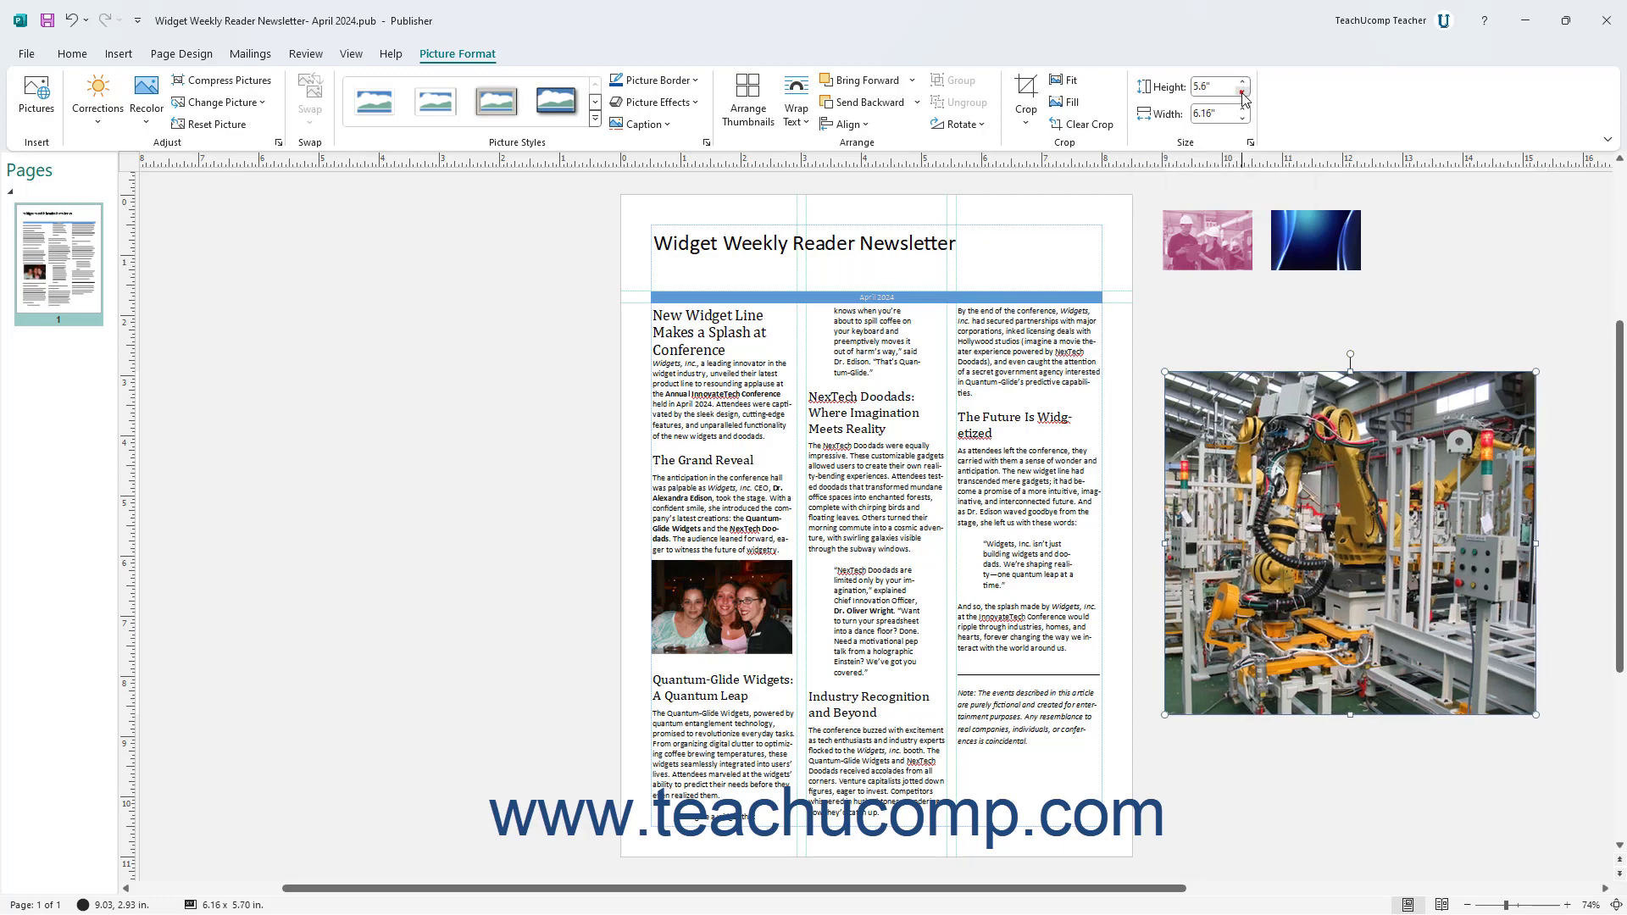
click(1242, 94)
click(1242, 94)
click(1242, 93)
click(1242, 93)
click(1243, 94)
click(1242, 93)
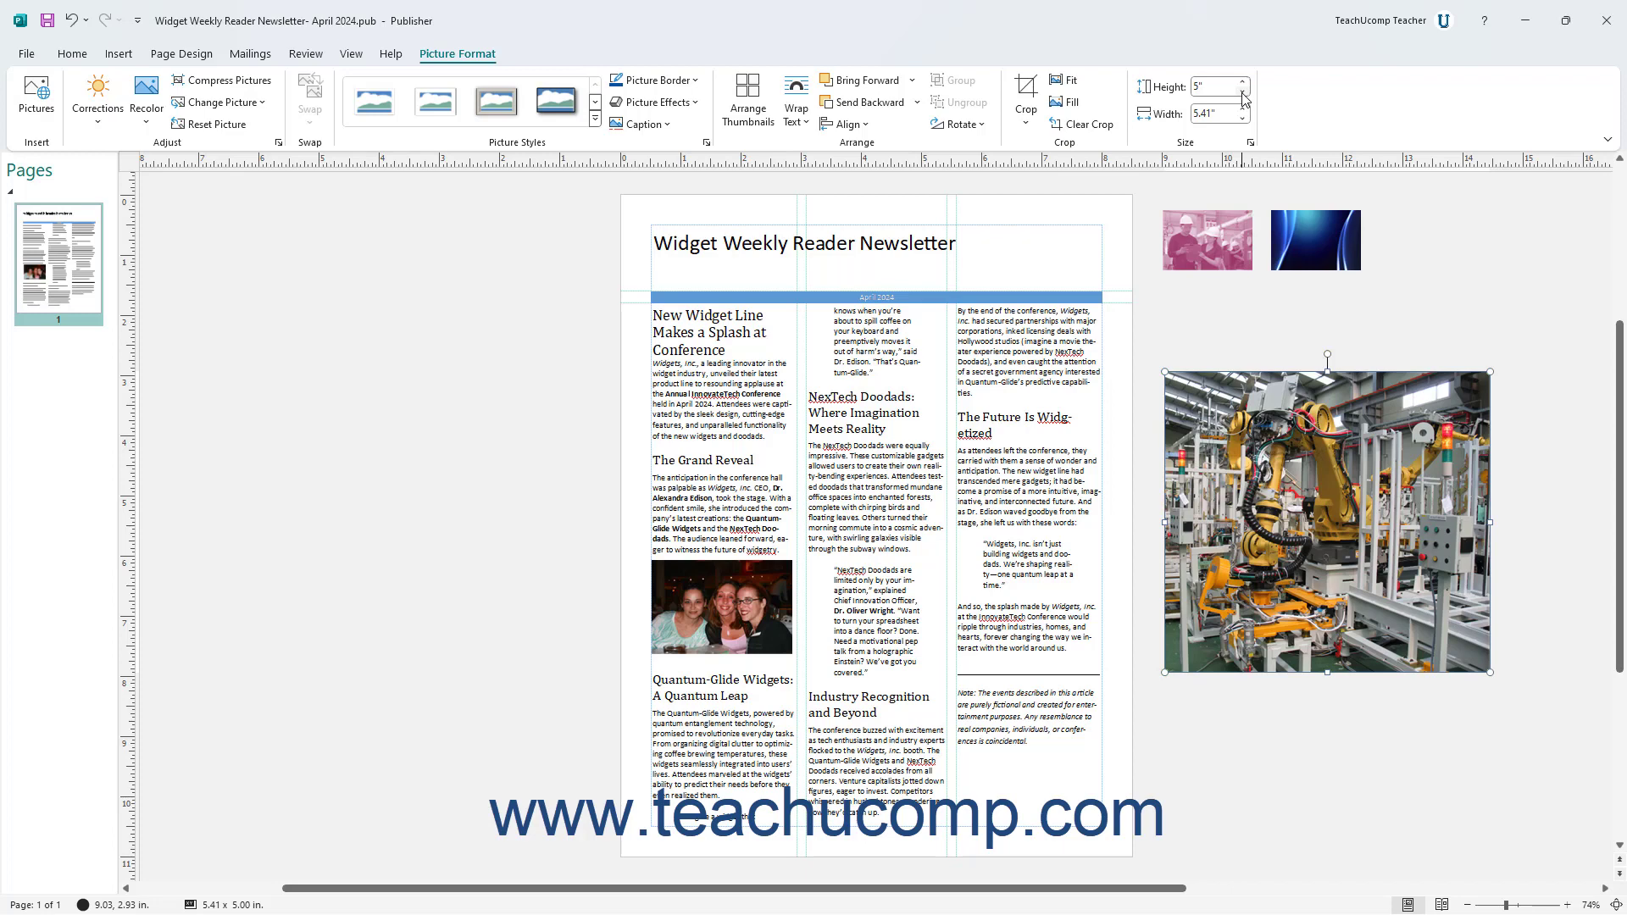
Step: Scale the factory robot picture to 40% of its original size and deselect it
click(1250, 144)
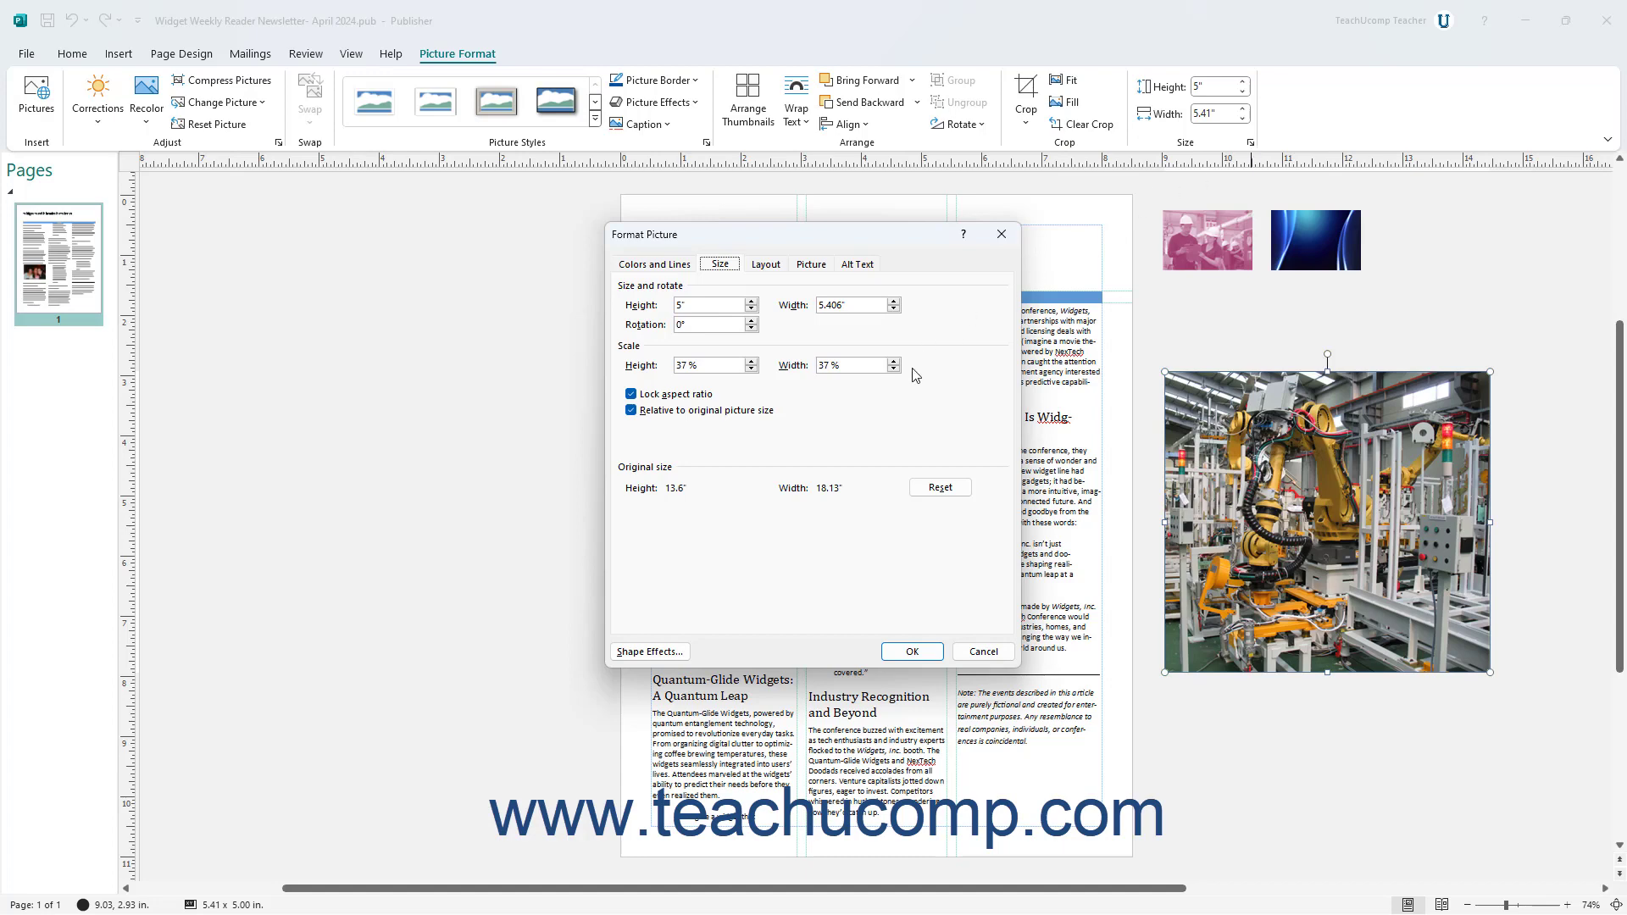
click(751, 361)
click(750, 361)
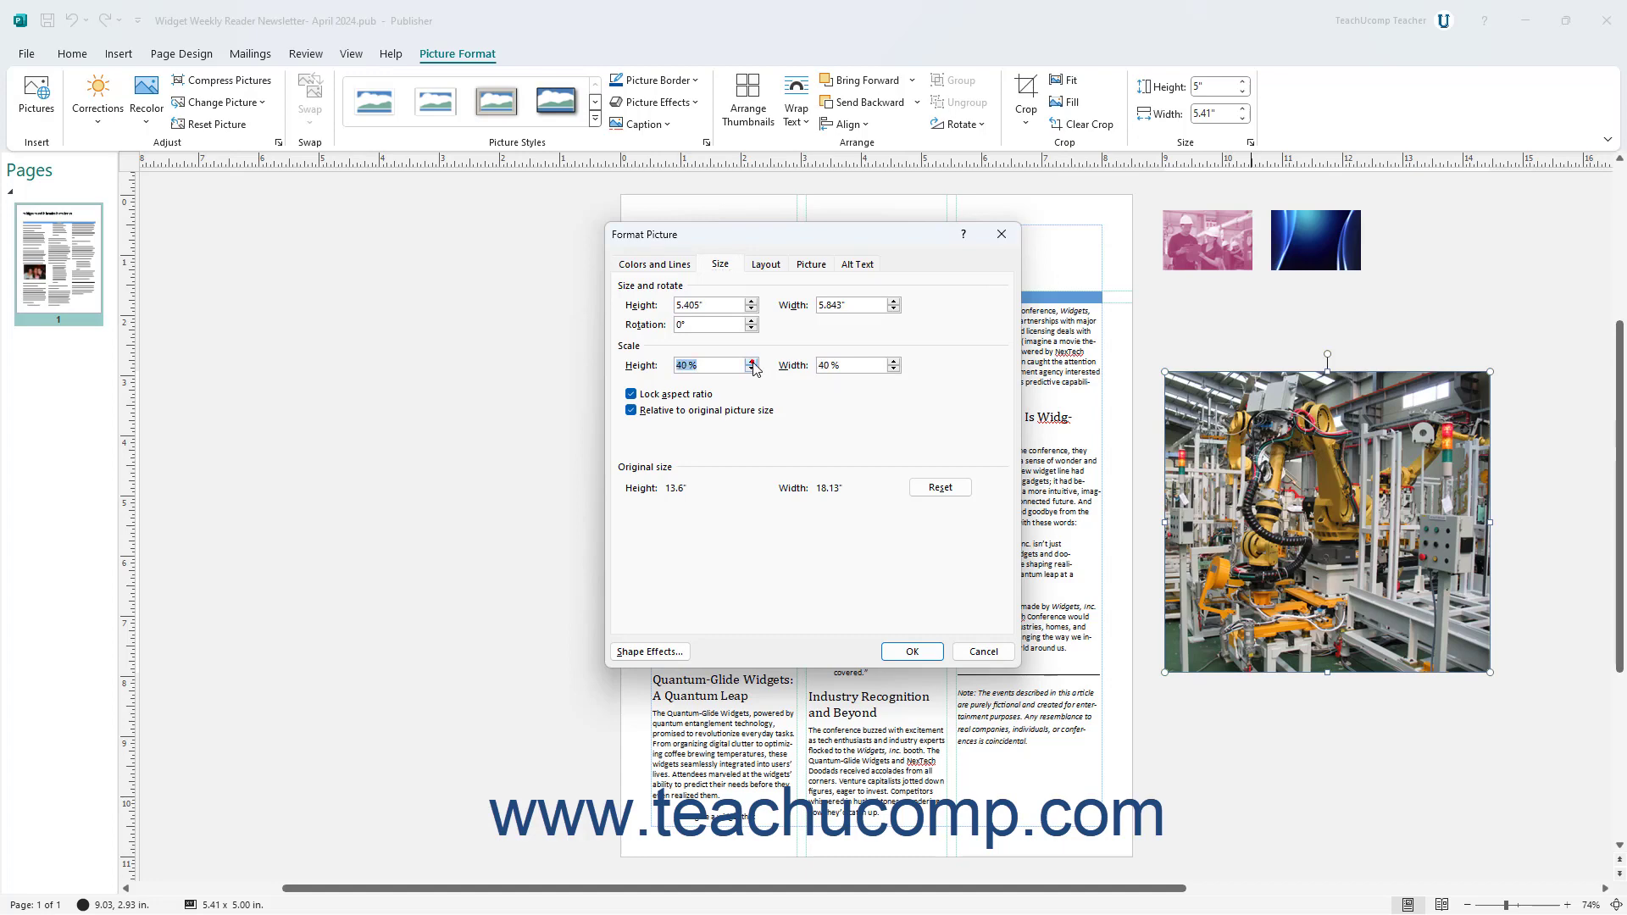
click(750, 361)
click(915, 653)
click(1222, 733)
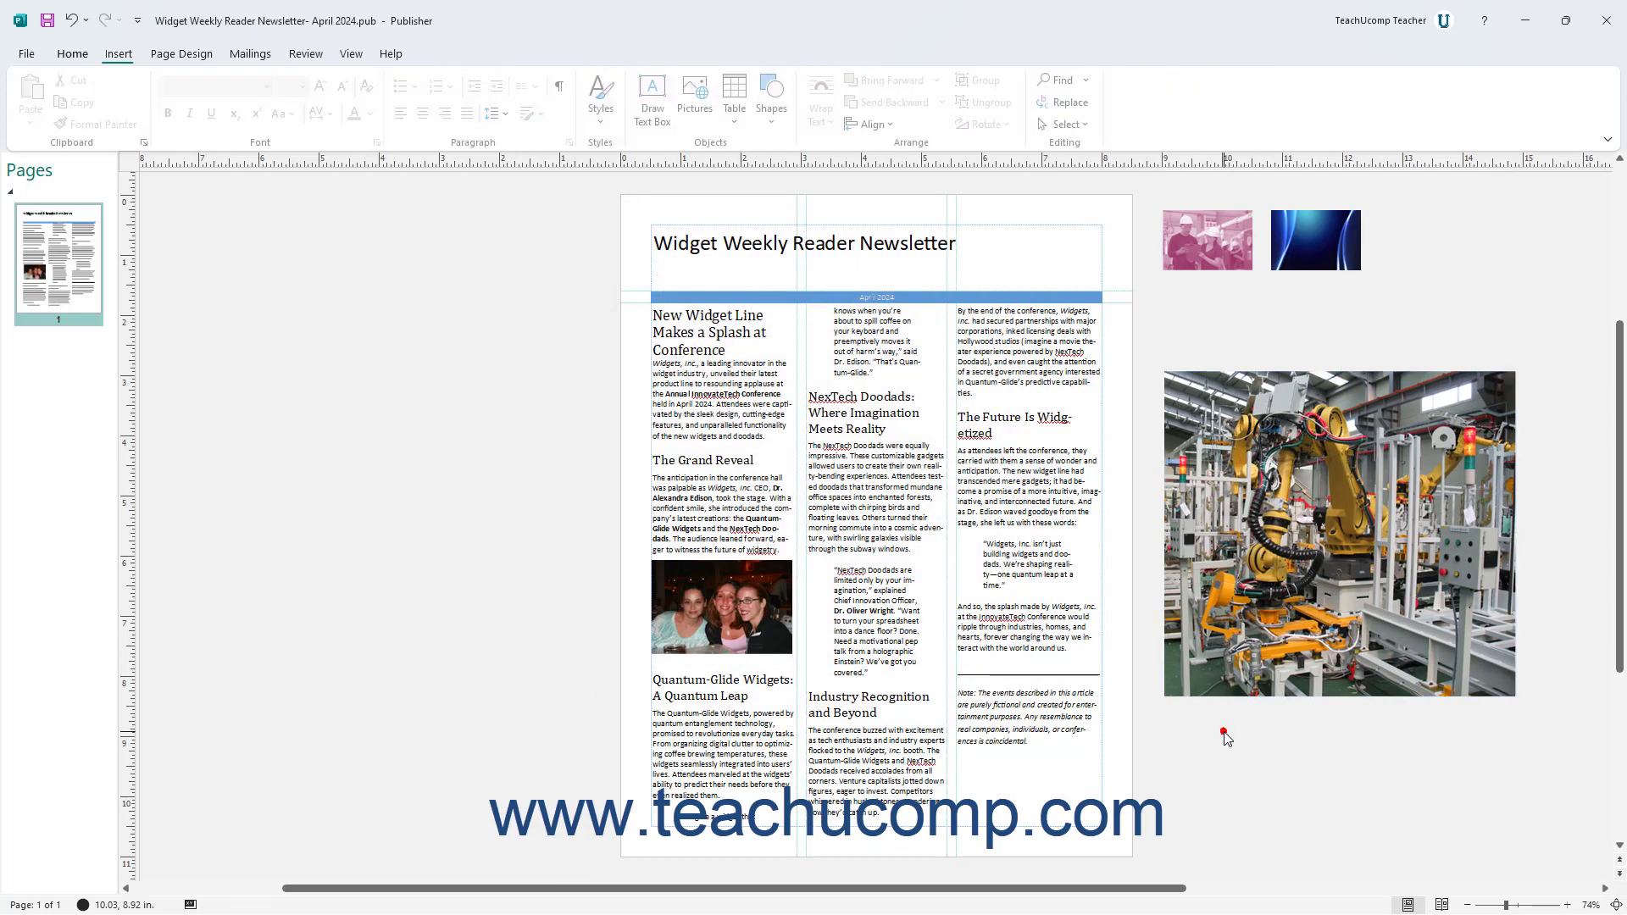